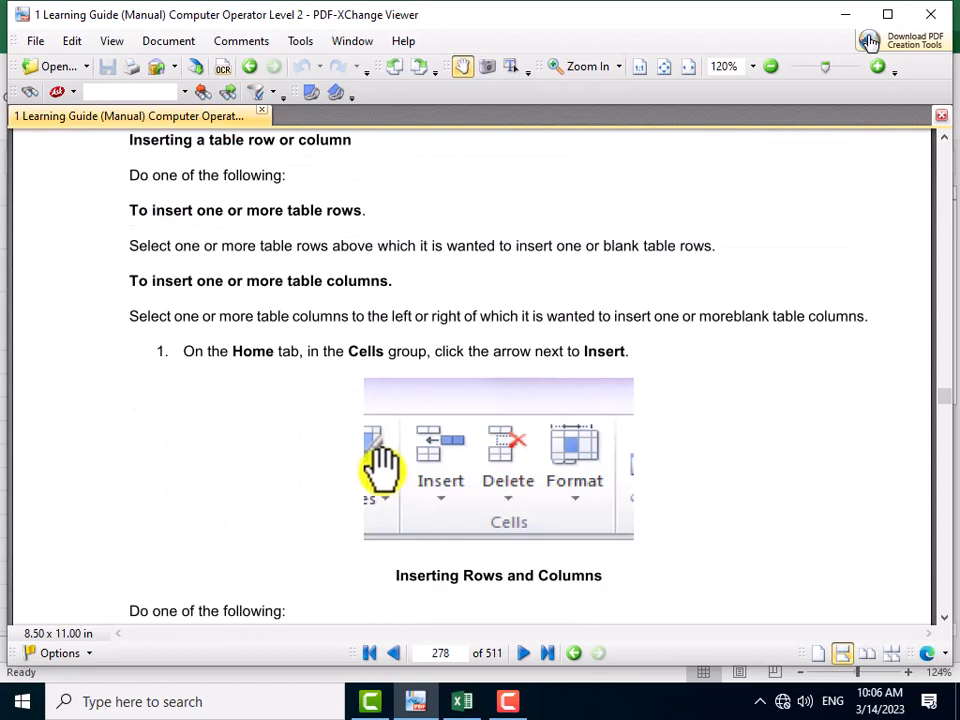
- Skim the Format Cell unit of the learning guide on adding or removing rows and columns and editing cell contents
{"action": "scroll", "coordinate": [390, 445], "scroll_direction": "down", "scroll_amount": 10}
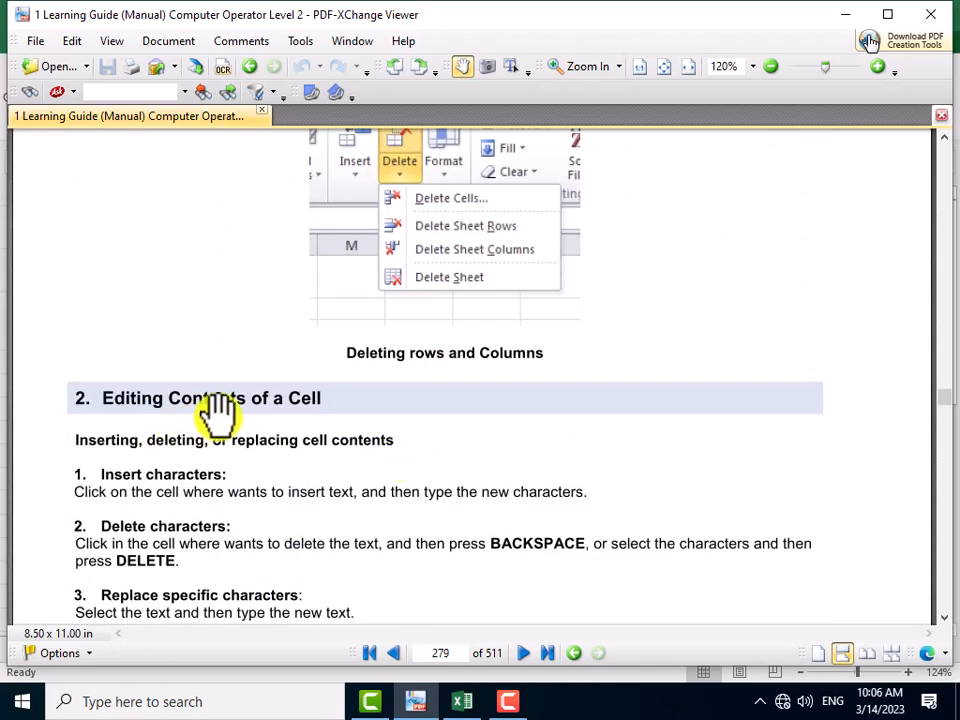
{"action": "scroll", "coordinate": [308, 445], "scroll_direction": "down", "scroll_amount": 3}
{"action": "scroll", "coordinate": [310, 445], "scroll_direction": "down", "scroll_amount": 4}
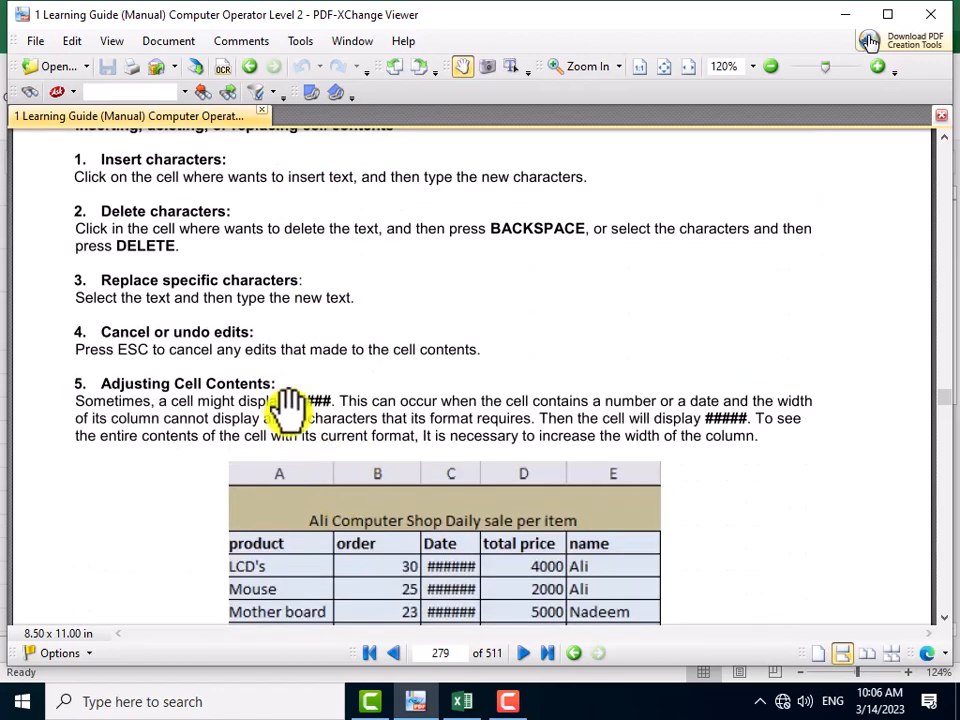
{"action": "scroll", "coordinate": [399, 450], "scroll_direction": "down", "scroll_amount": 10}
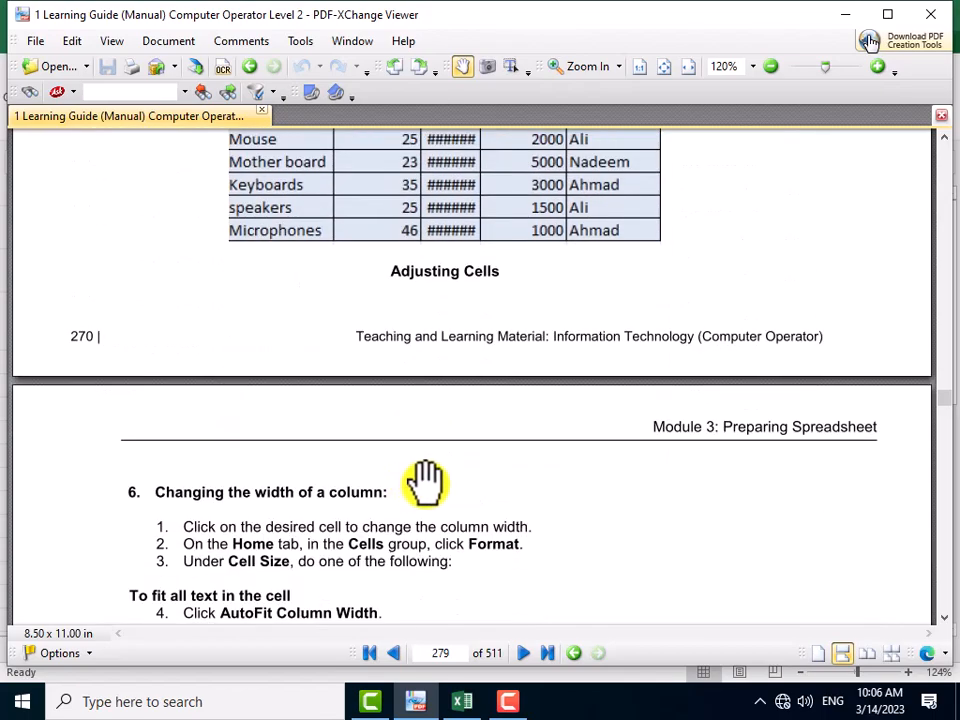
{"action": "scroll", "coordinate": [416, 480], "scroll_direction": "up", "scroll_amount": 15}
{"action": "scroll", "coordinate": [420, 478], "scroll_direction": "up", "scroll_amount": 20}
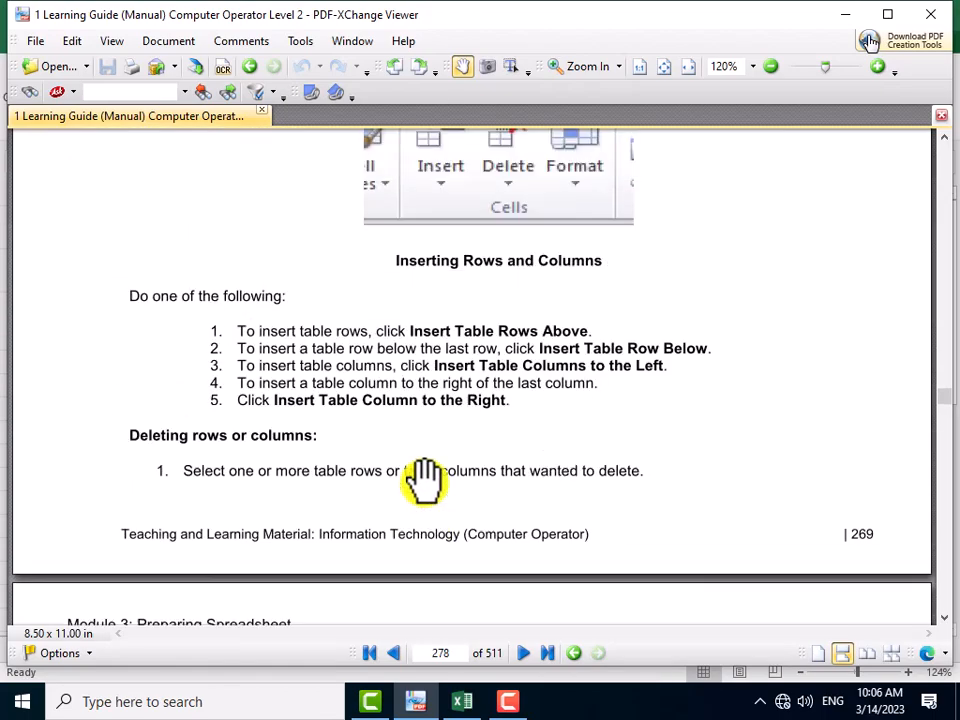
{"action": "scroll", "coordinate": [420, 462], "scroll_direction": "up", "scroll_amount": 2}
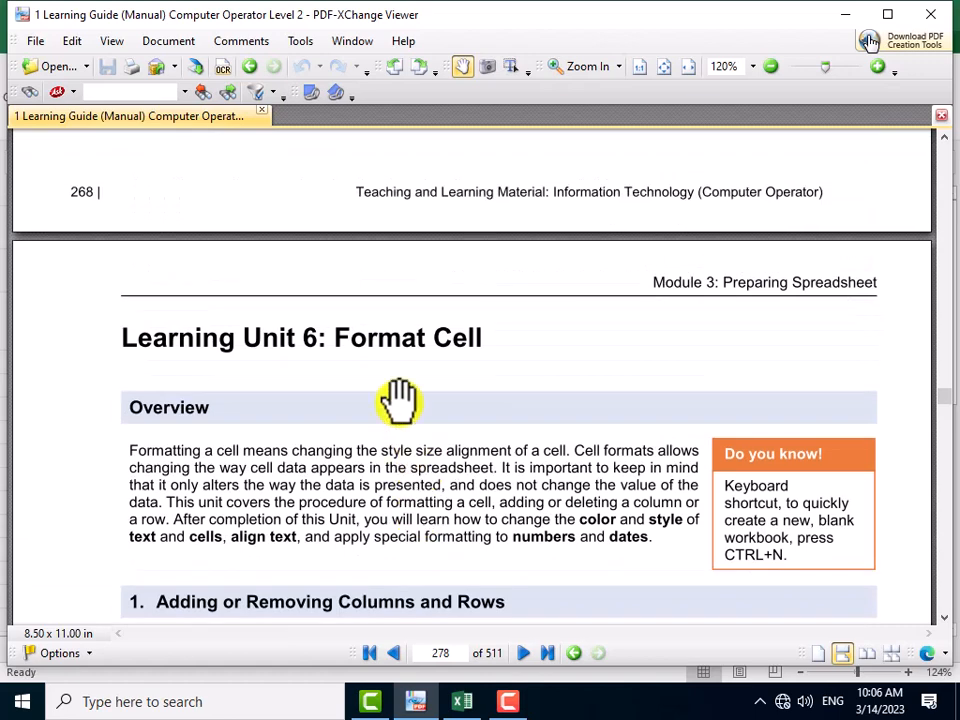
- Switch to the Excel result sheet and change the title in A1 to end with "(Format Cell)"
{"action": "left_click", "coordinate": [460, 701]}
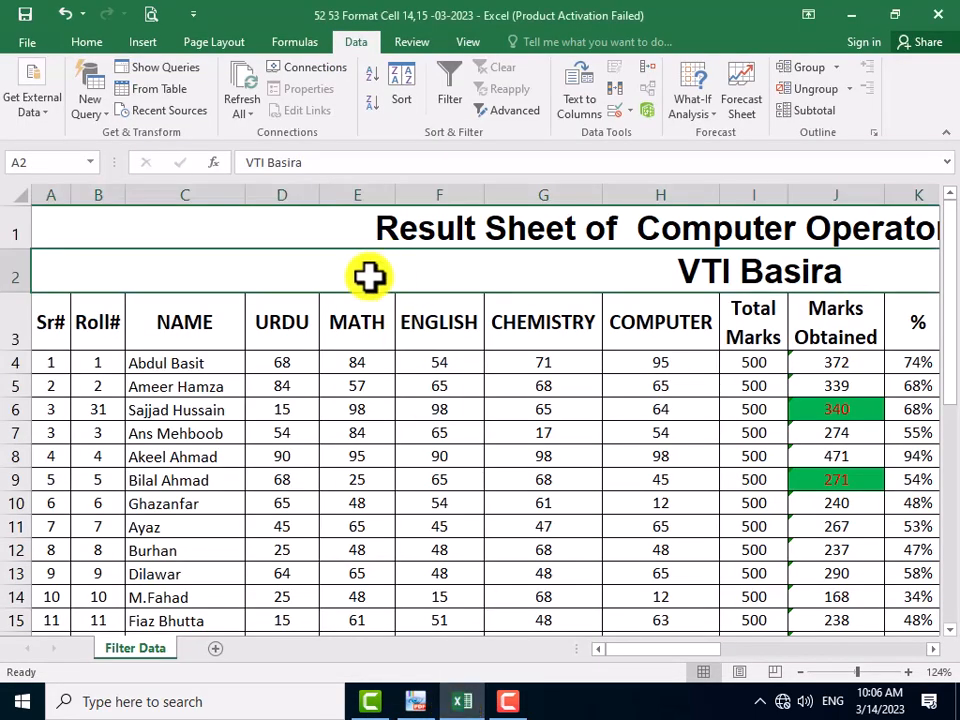
{"action": "left_click", "coordinate": [304, 221]}
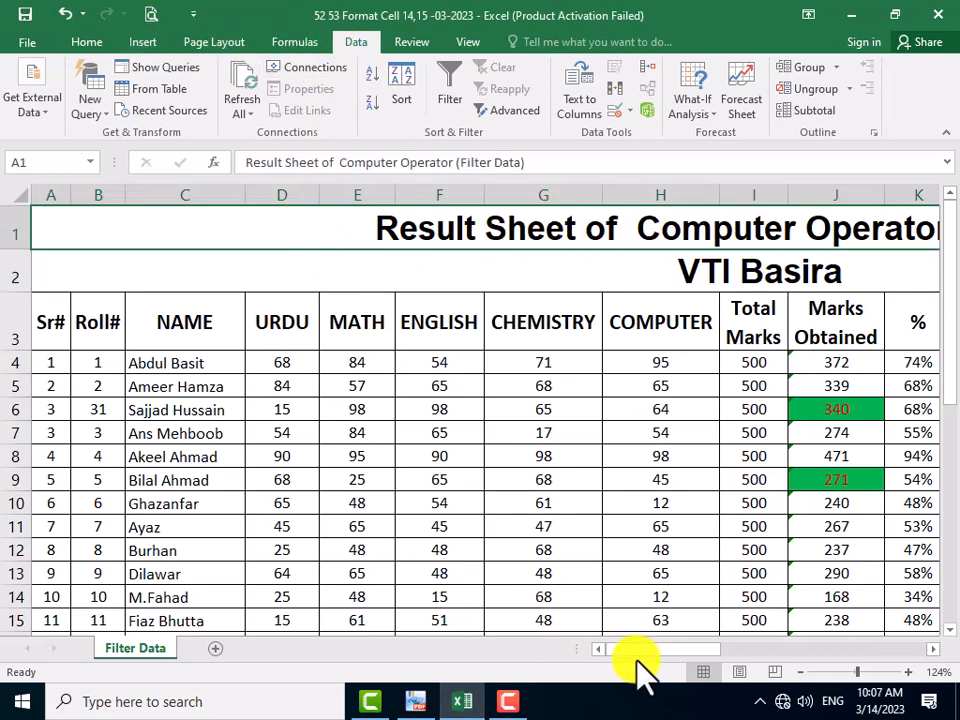
{"action": "left_click_drag", "start_coordinate": [633, 645], "coordinate": [705, 640]}
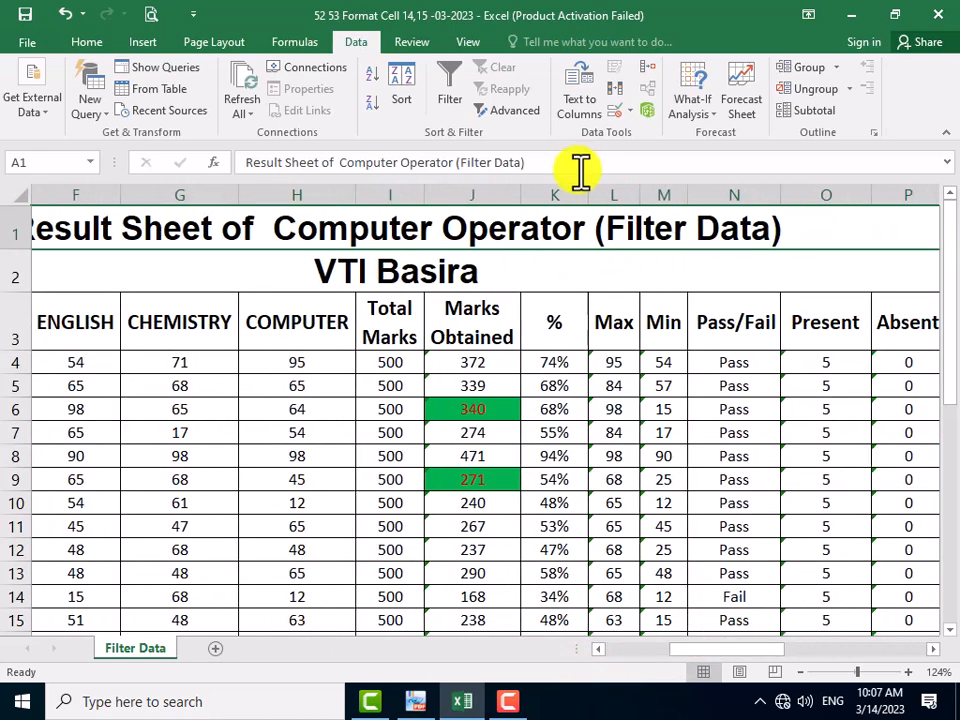
{"action": "double_click", "coordinate": [764, 228]}
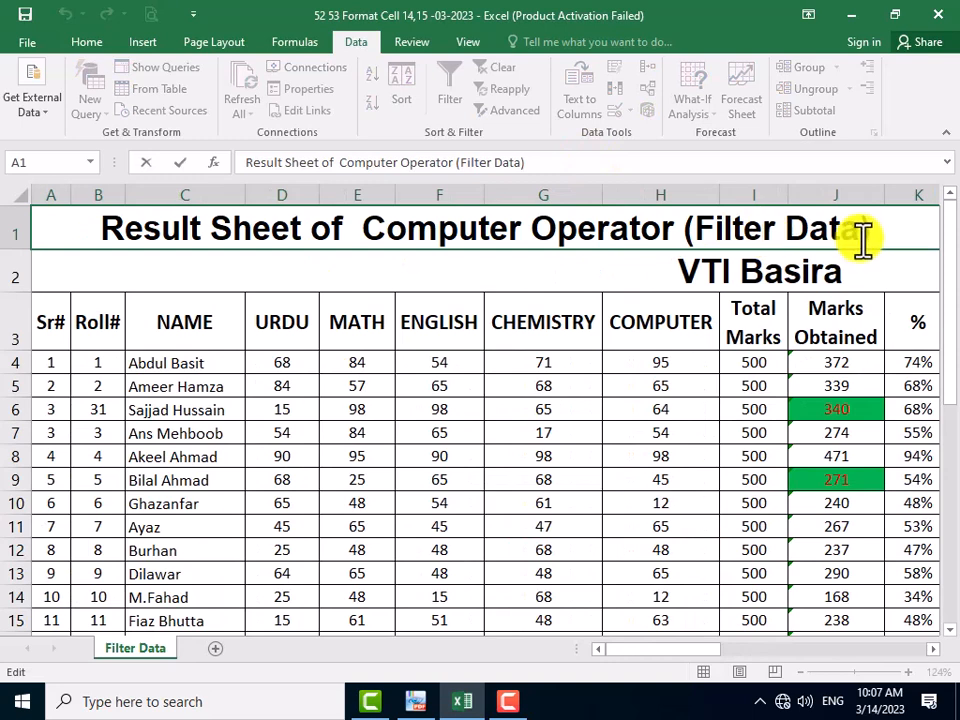
{"action": "left_click_drag", "start_coordinate": [858, 232], "coordinate": [718, 229]}
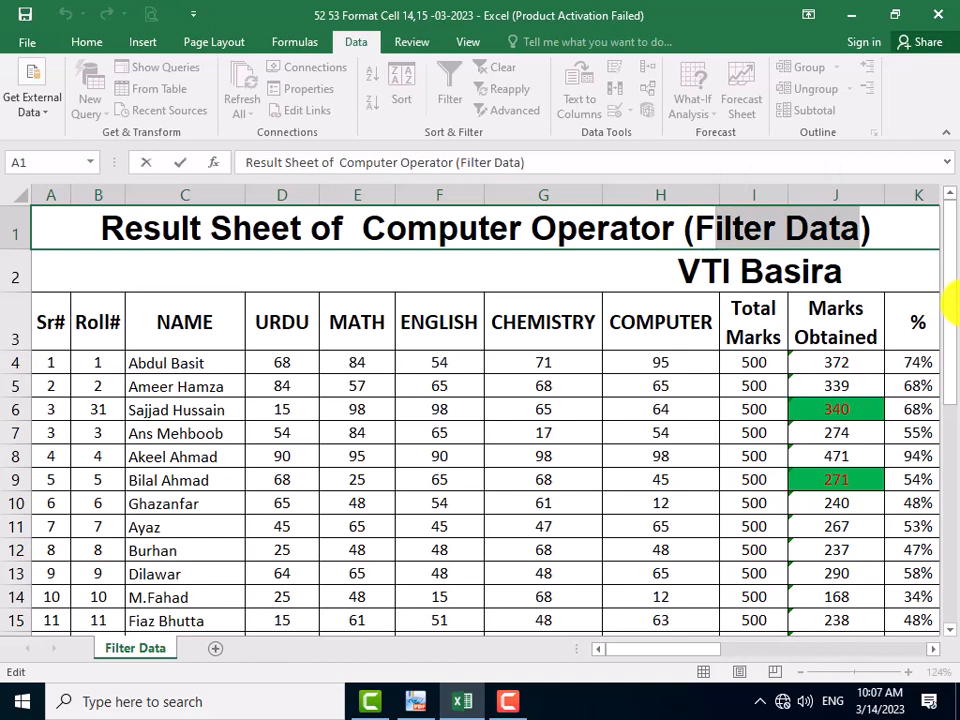
{"action": "type", "text": "ormat "}
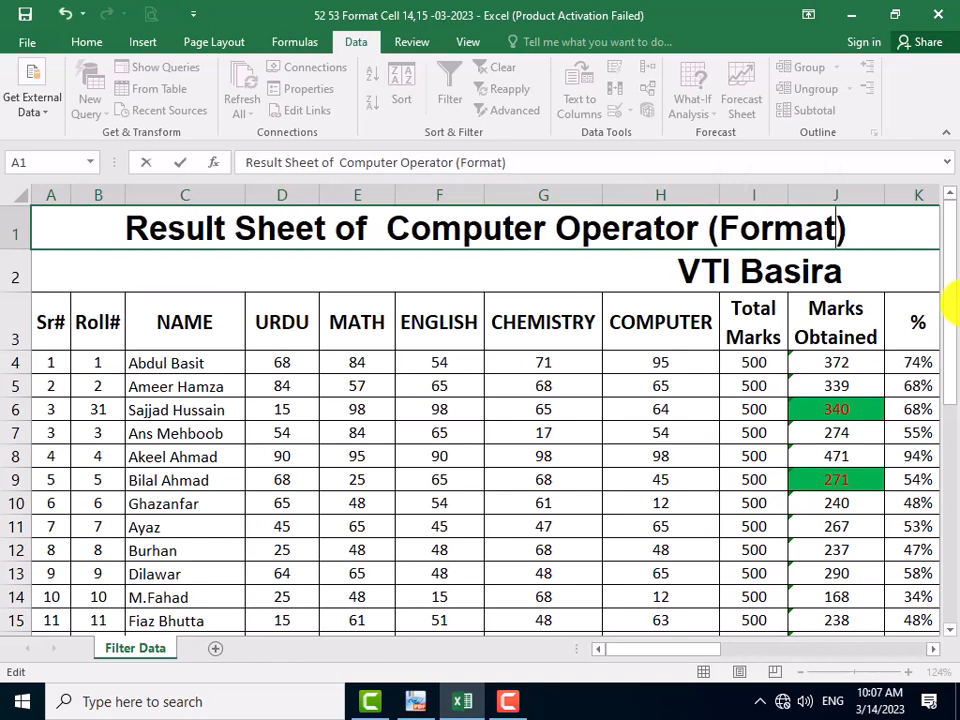
{"action": "type", "text": "c"}
{"action": "key", "text": "BackSpace"}
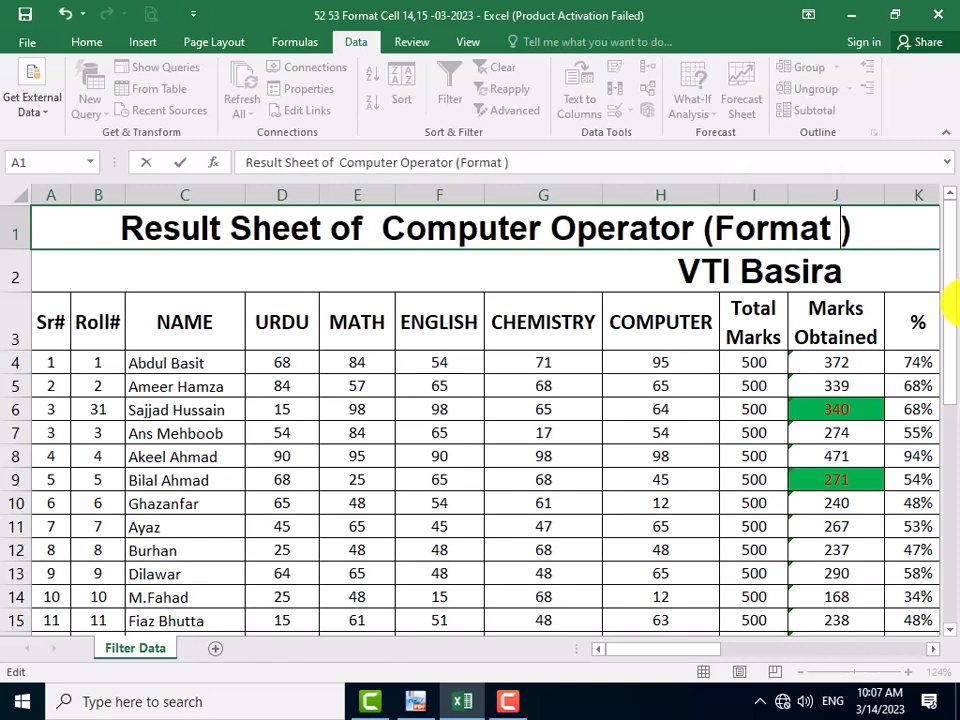
{"action": "type", "text": "Cell"}
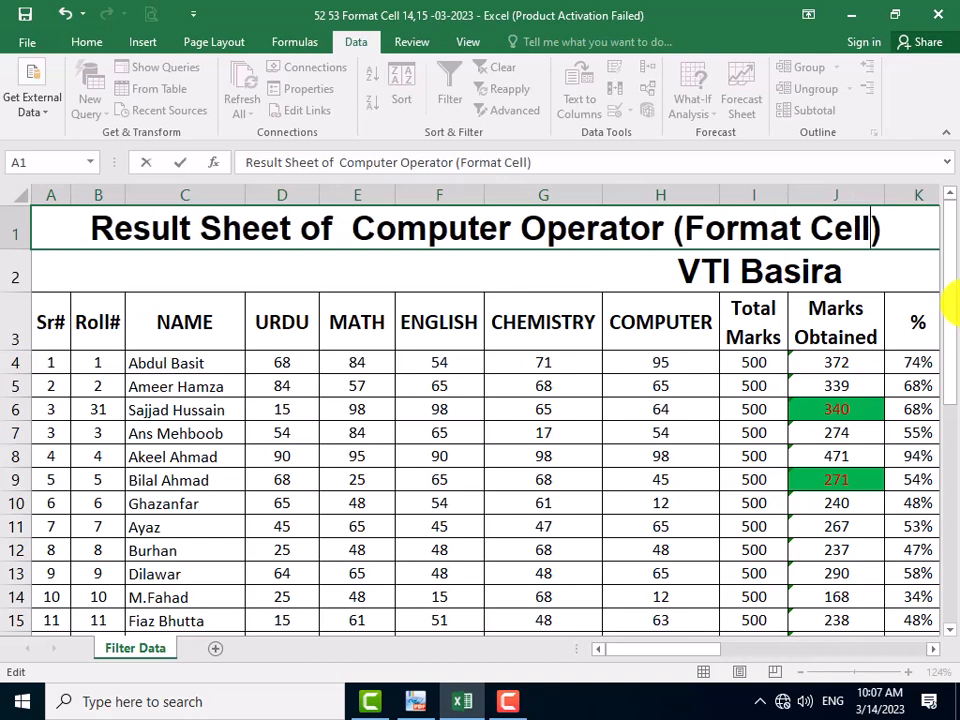
{"action": "key", "text": "ctrl+Return"}
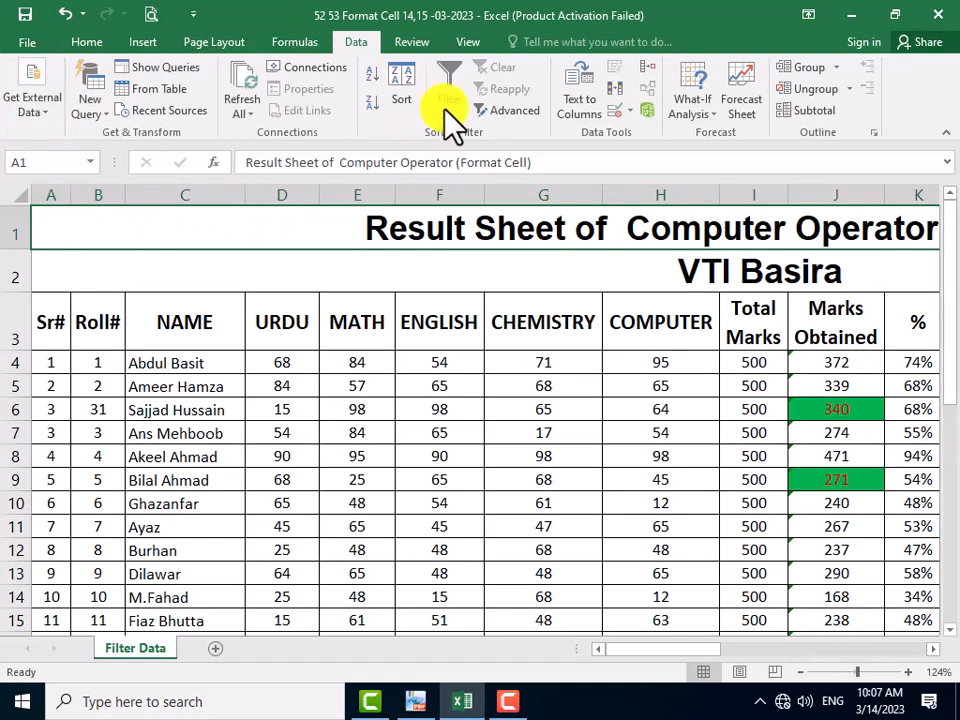
- Delete the entire Absent column from the result sheet
{"action": "left_click", "coordinate": [583, 324]}
{"action": "left_click_drag", "start_coordinate": [663, 655], "coordinate": [769, 628]}
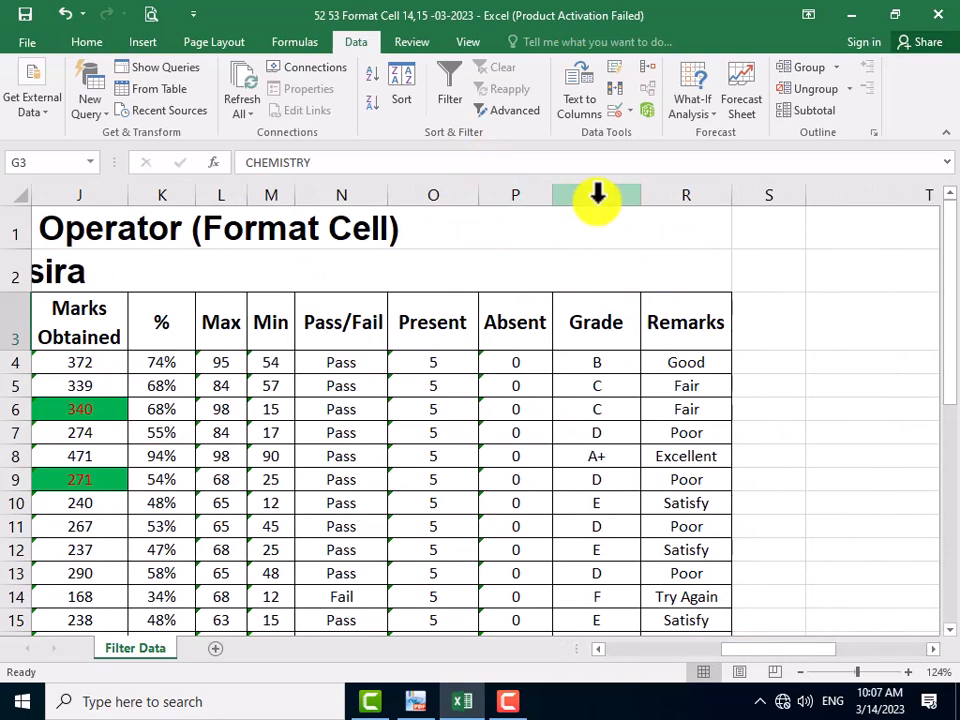
{"action": "left_click", "coordinate": [516, 195]}
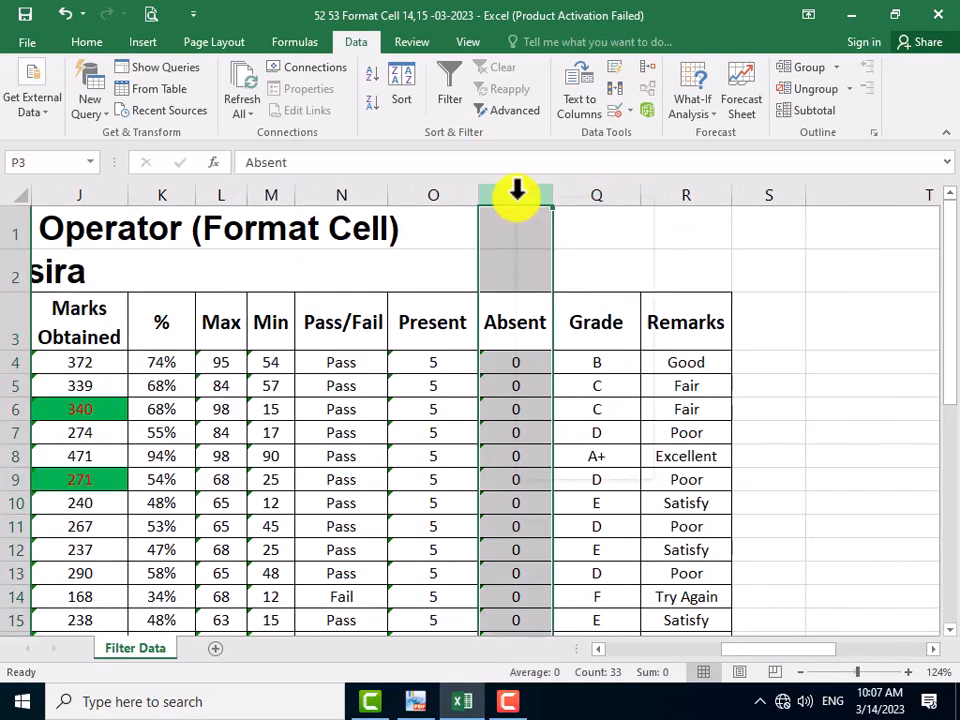
{"action": "right_click", "coordinate": [516, 195]}
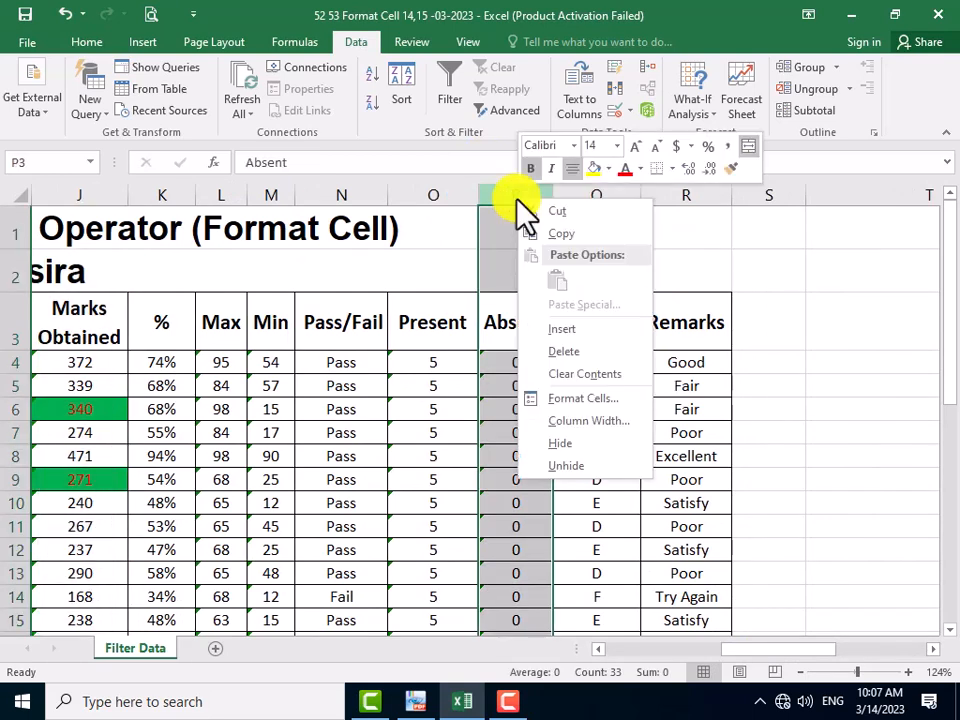
{"action": "left_click", "coordinate": [583, 354]}
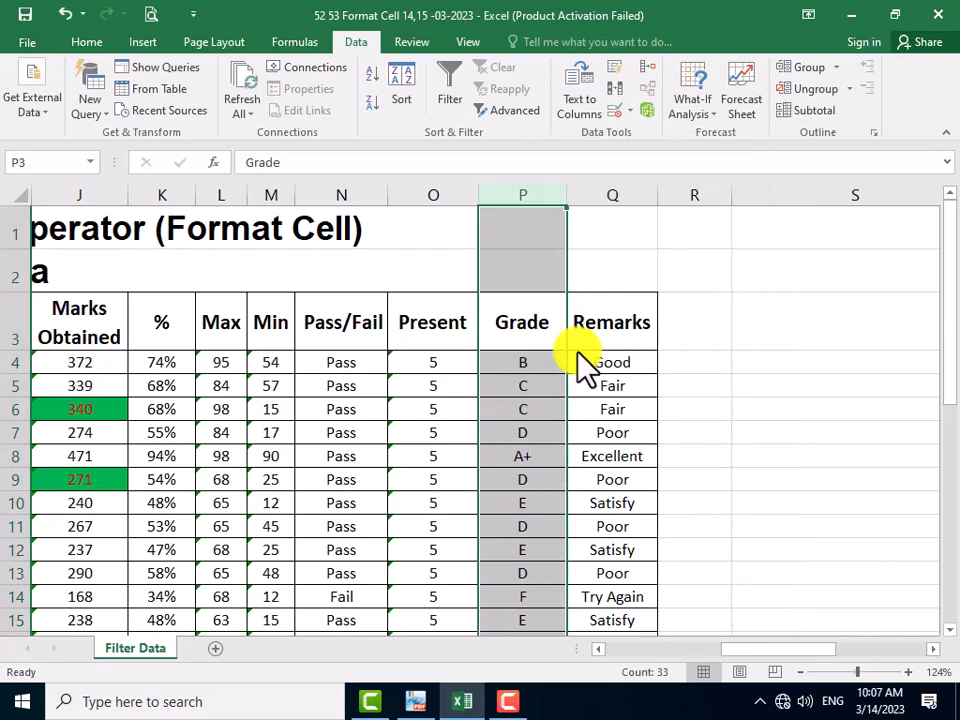
- Delete the entire Present column from the result sheet
{"action": "left_click", "coordinate": [433, 195]}
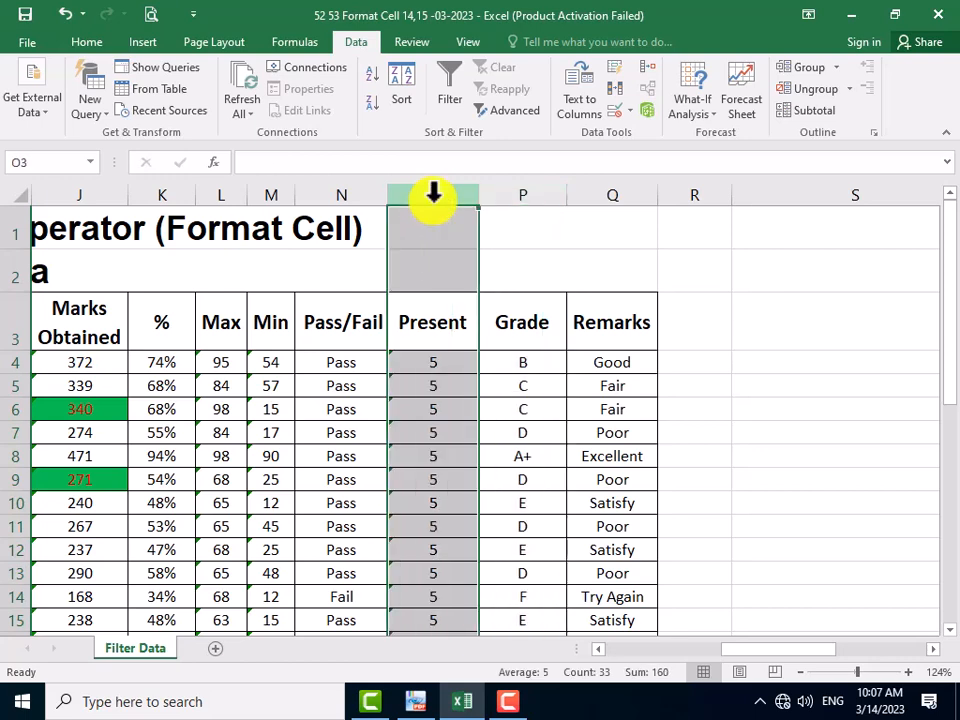
{"action": "right_click", "coordinate": [436, 195]}
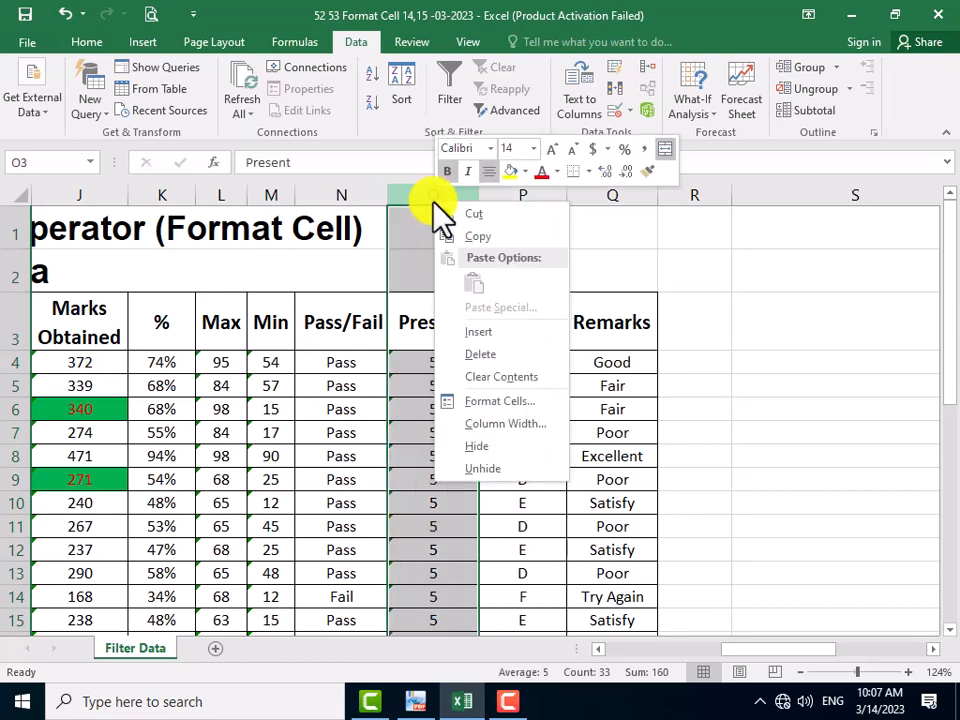
{"action": "left_click", "coordinate": [497, 355]}
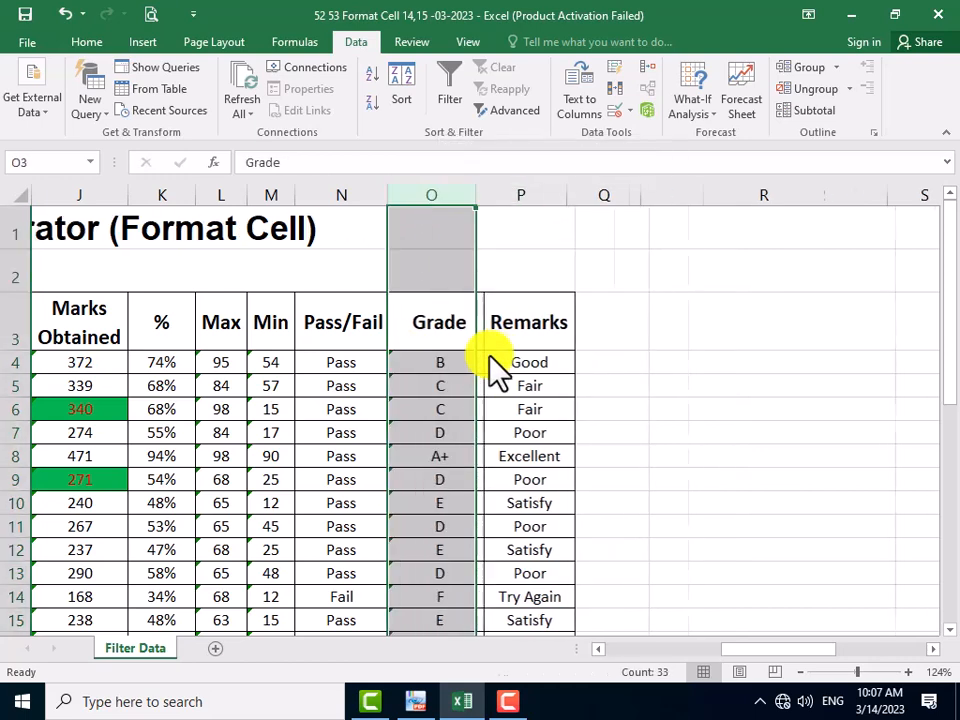
- Delete the Max and Min columns together and check the remaining result data
{"action": "left_click", "coordinate": [597, 653]}
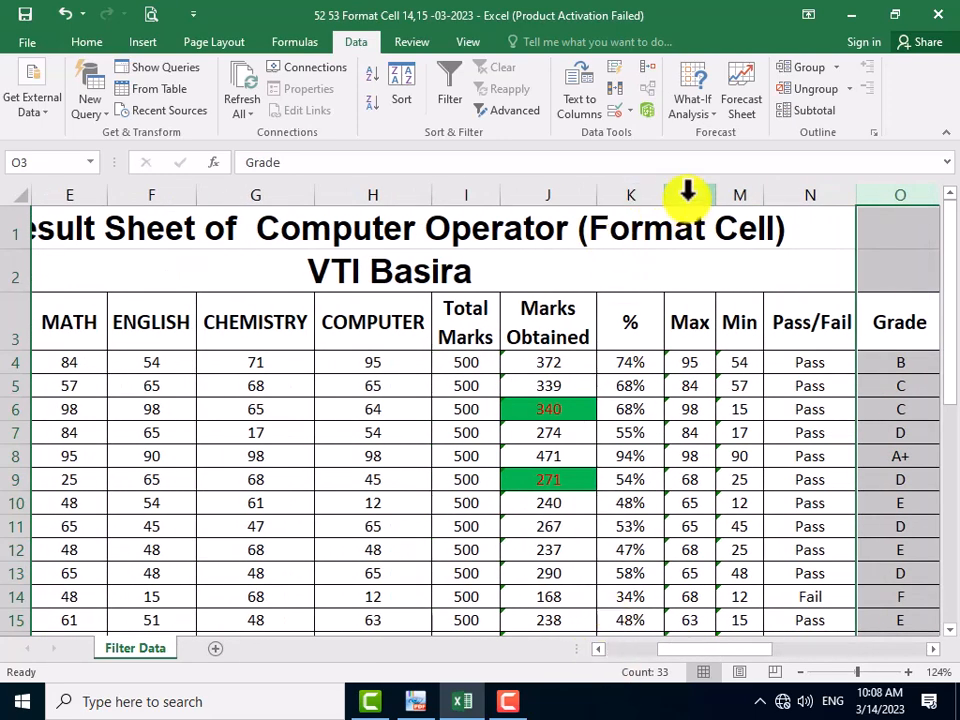
{"action": "left_click_drag", "start_coordinate": [688, 192], "coordinate": [739, 186]}
{"action": "right_click", "coordinate": [739, 188]}
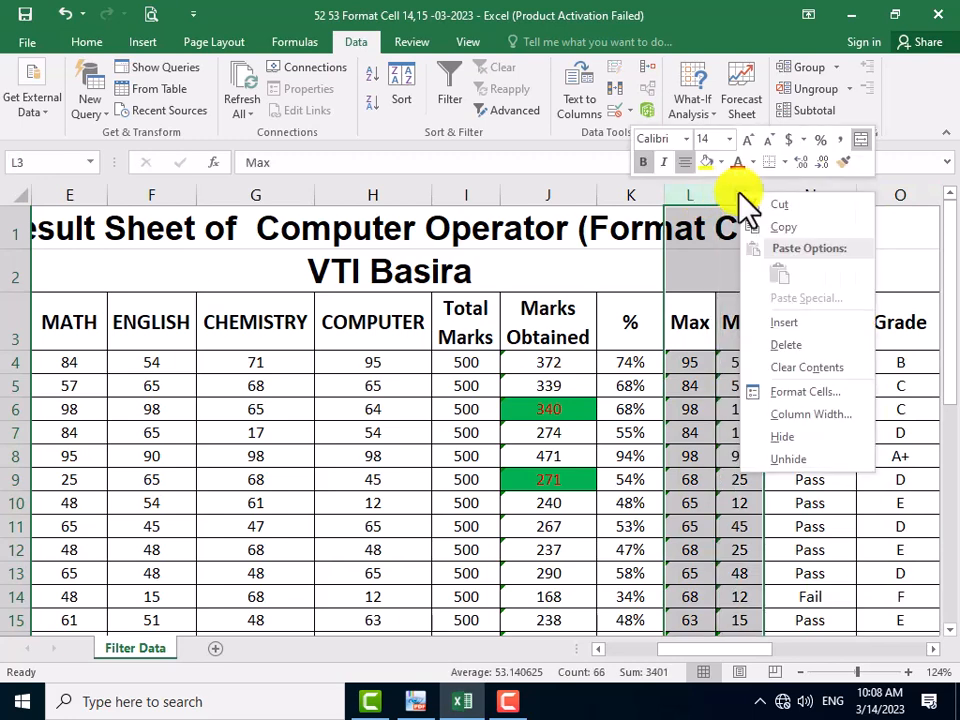
{"action": "left_click", "coordinate": [808, 346]}
{"action": "left_click", "coordinate": [605, 409]}
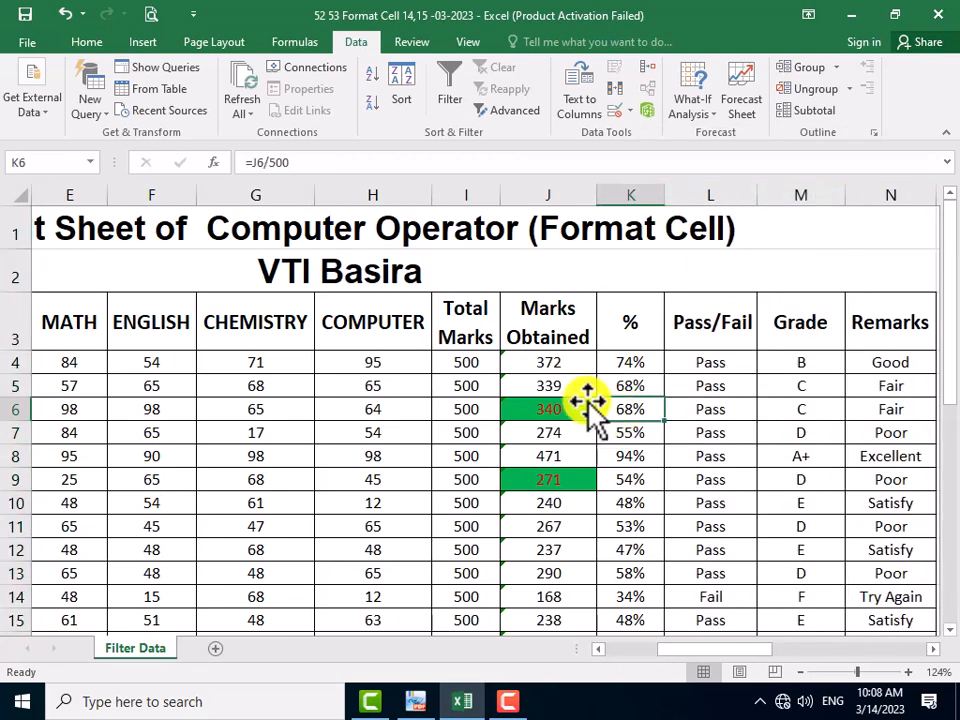
{"action": "scroll", "coordinate": [485, 240], "scroll_direction": "down", "scroll_amount": 3}
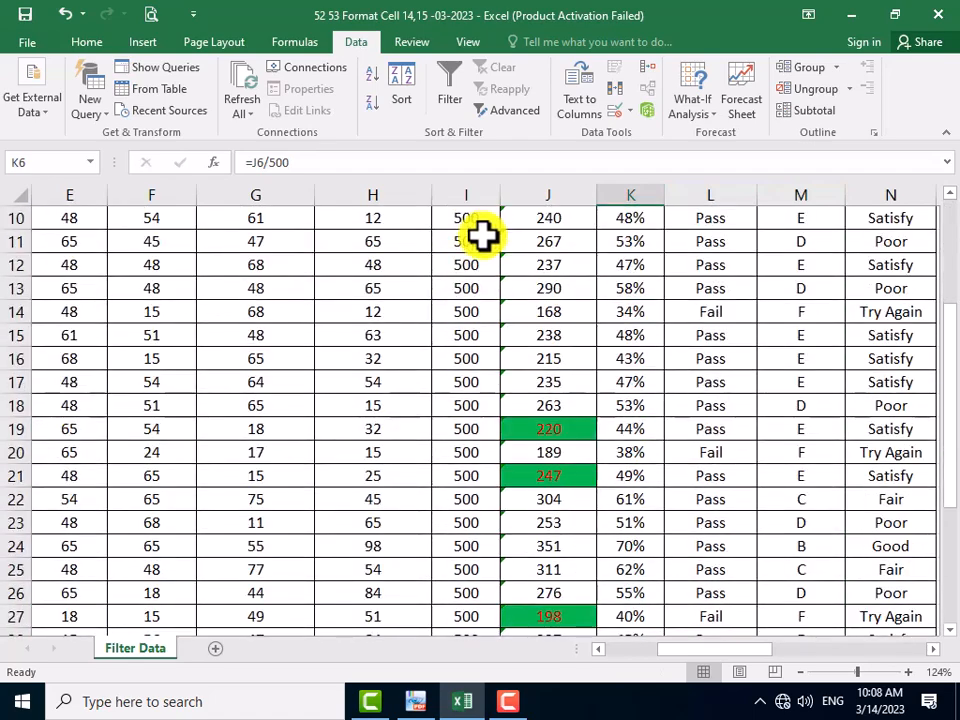
{"action": "scroll", "coordinate": [394, 414], "scroll_direction": "down", "scroll_amount": 4}
{"action": "scroll", "coordinate": [476, 448], "scroll_direction": "up", "scroll_amount": 7}
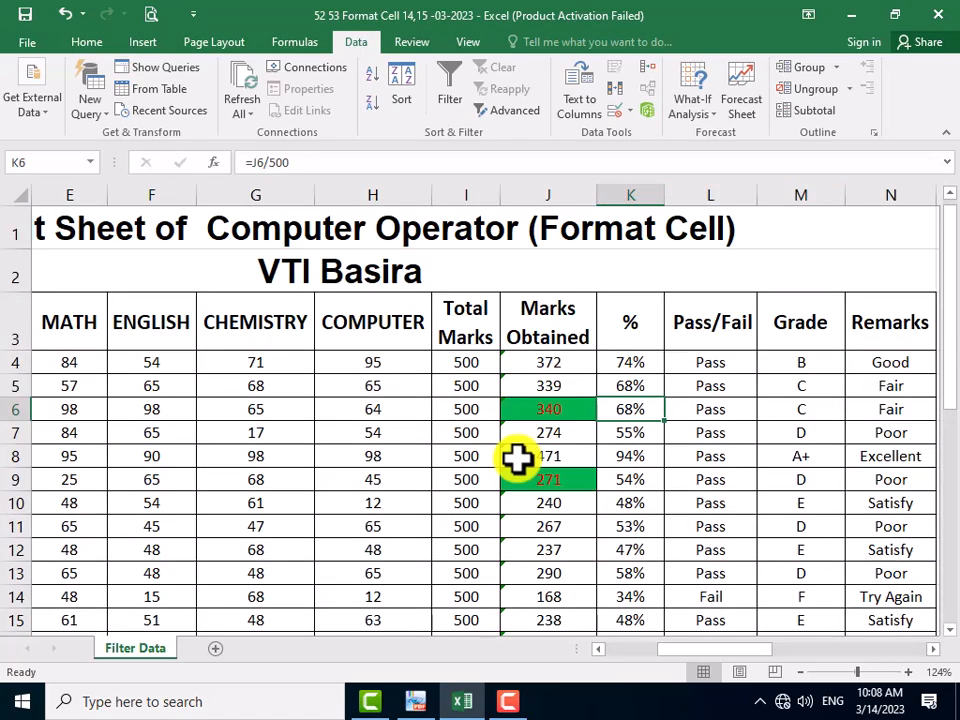
- Delete the Total Marks column and look through the remaining rows of the sheet
{"action": "right_click", "coordinate": [477, 195]}
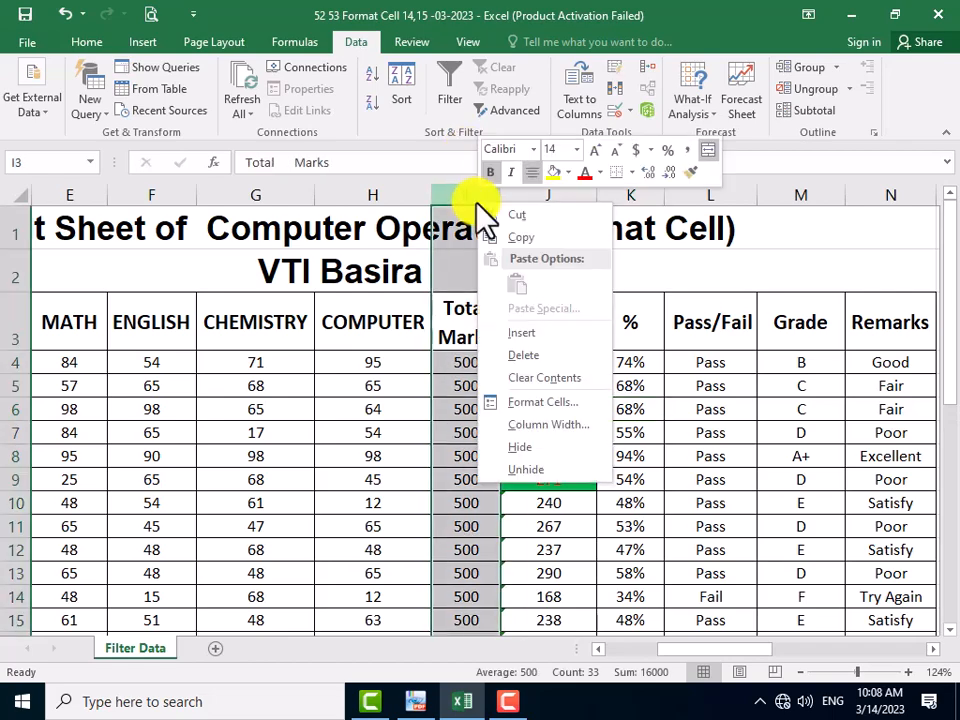
{"action": "left_click", "coordinate": [522, 350]}
{"action": "left_click", "coordinate": [446, 430]}
{"action": "scroll", "coordinate": [515, 410], "scroll_direction": "down", "scroll_amount": 6}
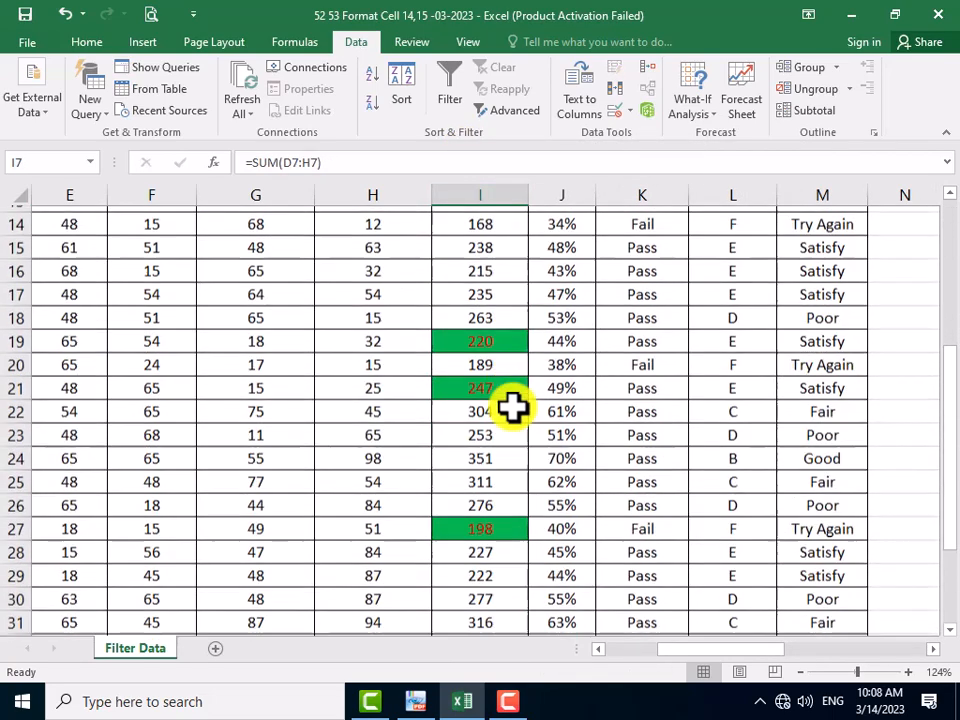
{"action": "scroll", "coordinate": [392, 471], "scroll_direction": "down", "scroll_amount": 2}
{"action": "scroll", "coordinate": [257, 489], "scroll_direction": "up", "scroll_amount": 8}
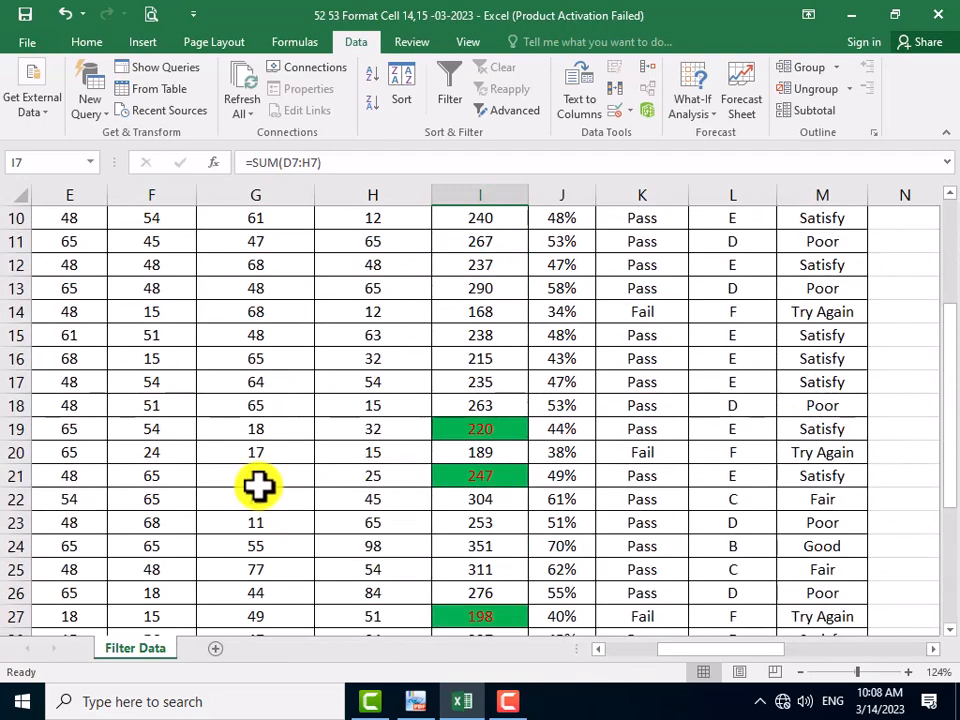
- Try deleting the whole Sr# column, and undo the deletion
{"action": "left_click", "coordinate": [598, 650]}
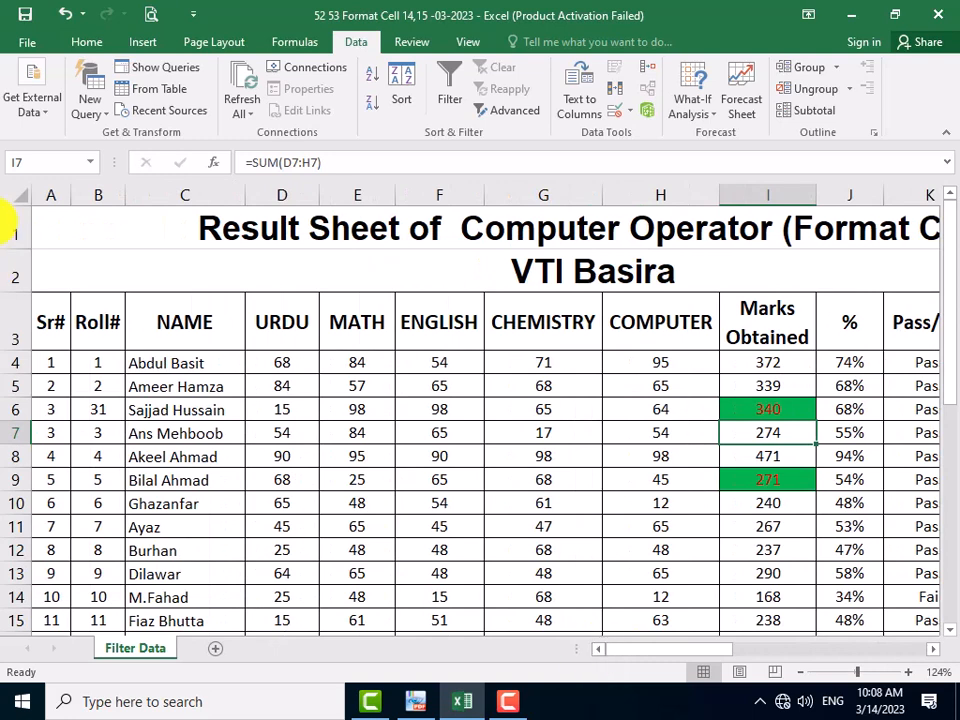
{"action": "right_click", "coordinate": [44, 190]}
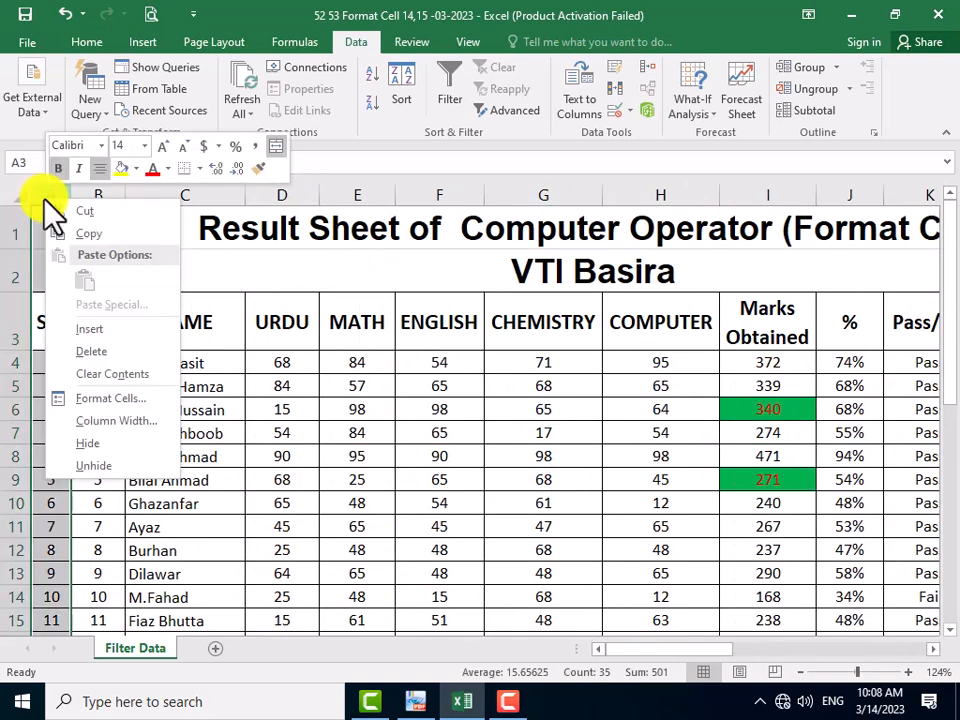
{"action": "left_click", "coordinate": [105, 354]}
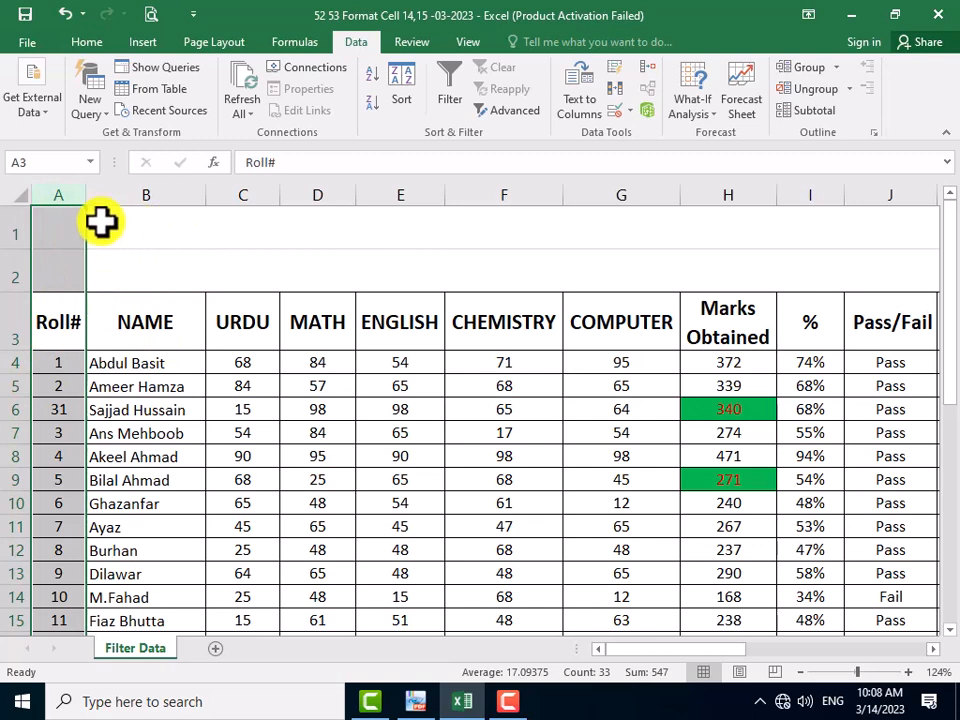
{"action": "key", "text": "ctrl+z"}
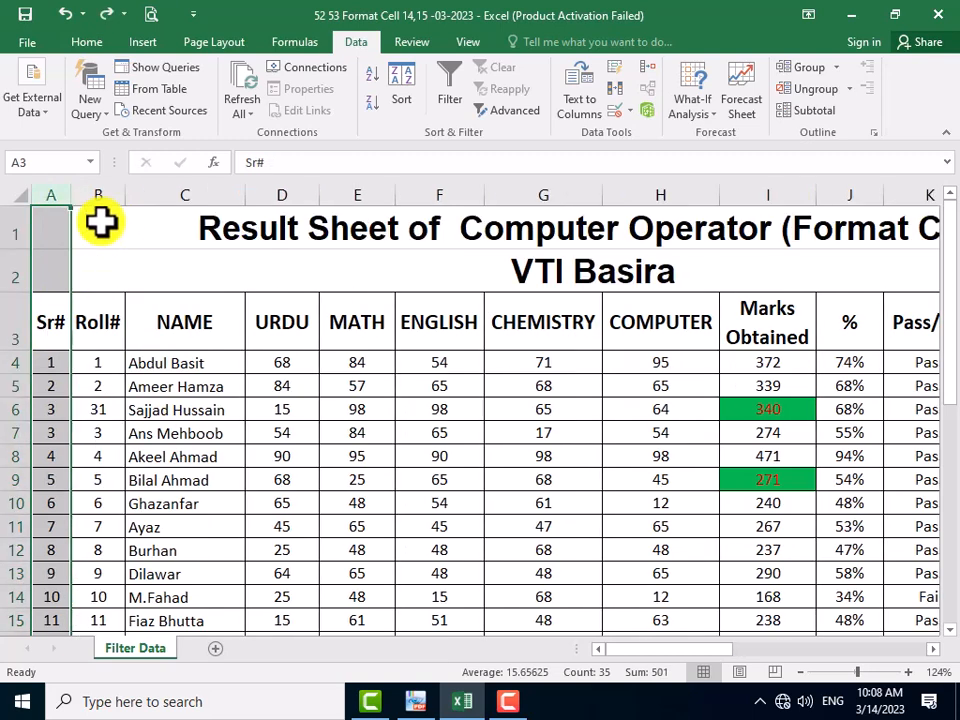
- Delete the Sr# header and number cells A3:A35, shifting the cells up
{"action": "left_click", "coordinate": [178, 240]}
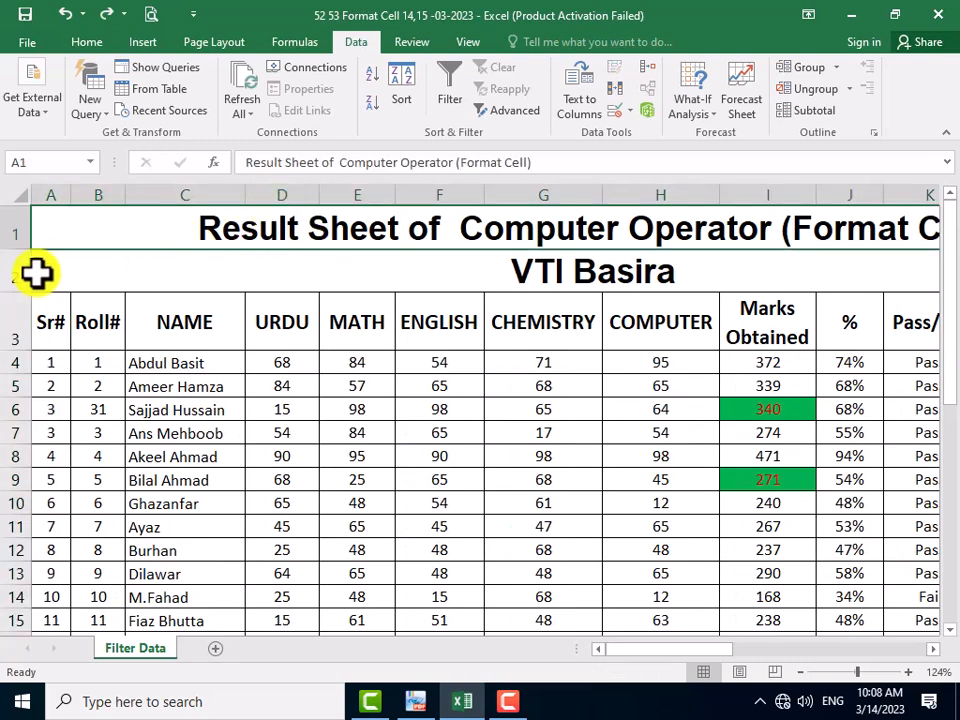
{"action": "left_click_drag", "start_coordinate": [58, 321], "coordinate": [34, 590]}
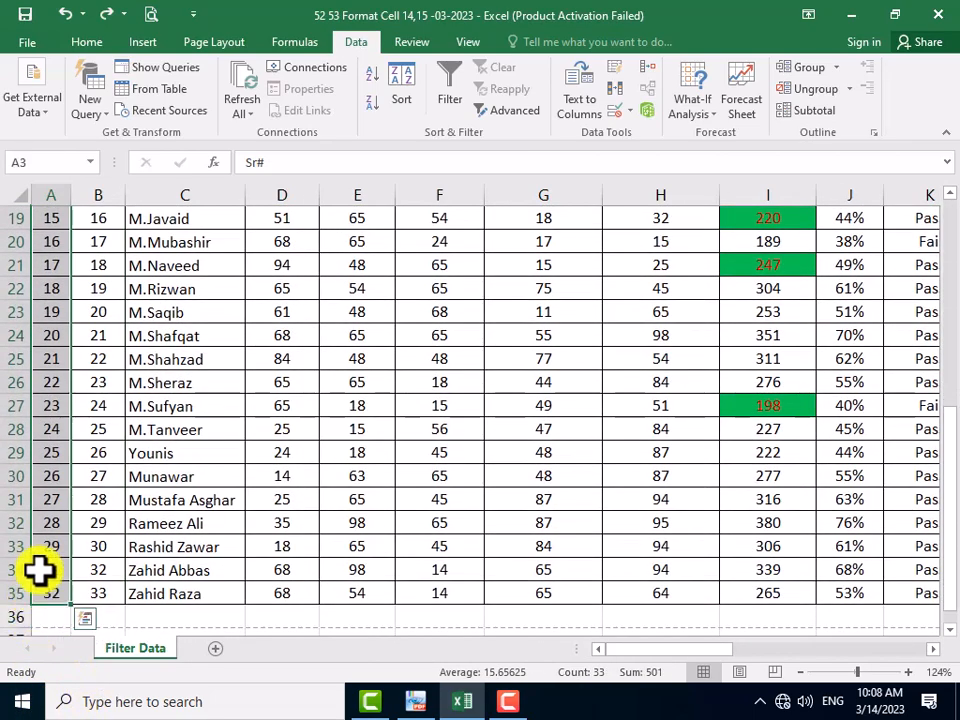
{"action": "right_click", "coordinate": [42, 429]}
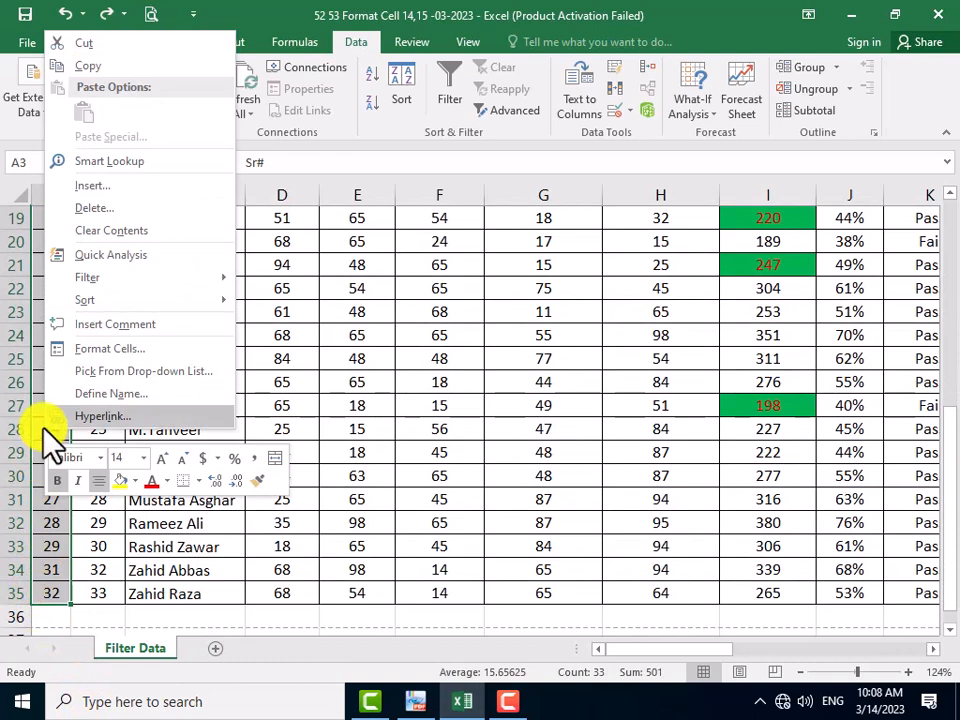
{"action": "left_click", "coordinate": [95, 208]}
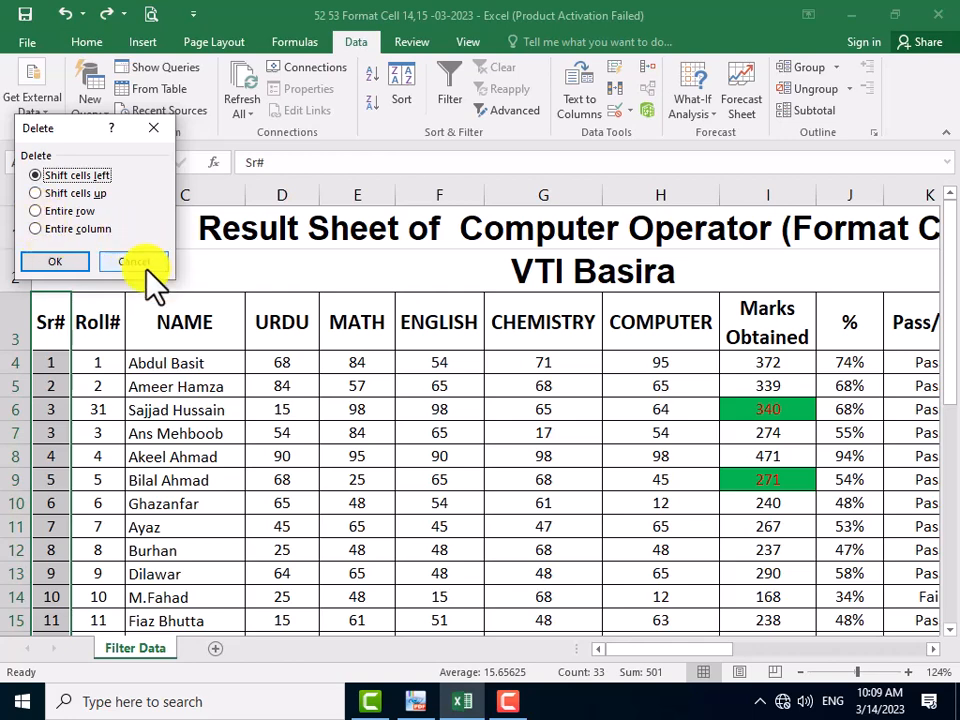
{"action": "left_click", "coordinate": [36, 229]}
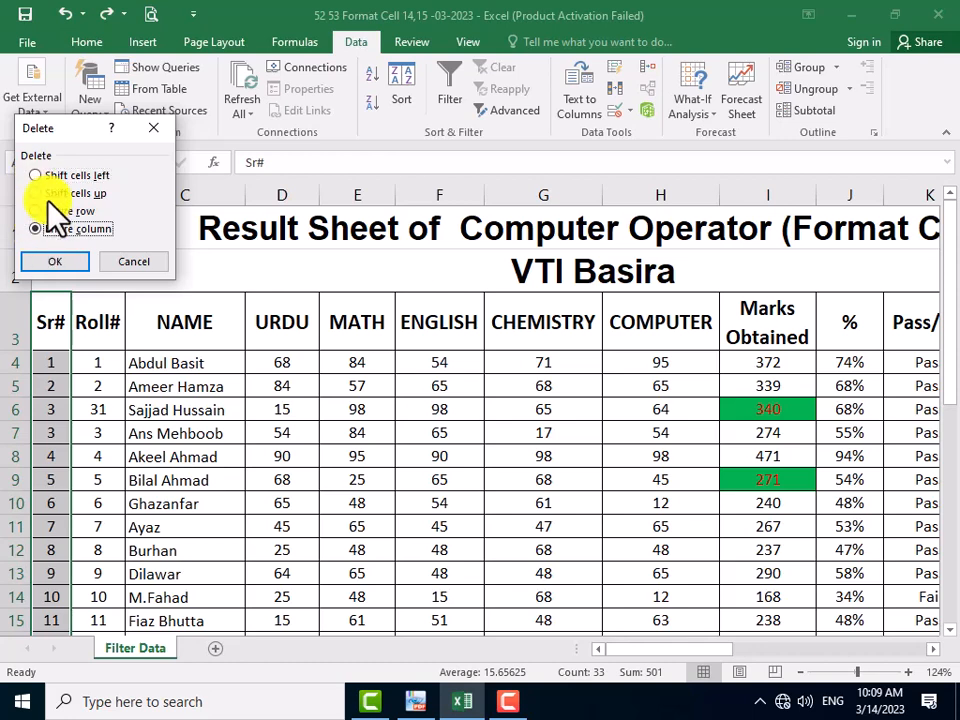
{"action": "left_click", "coordinate": [38, 193]}
{"action": "left_click", "coordinate": [60, 262]}
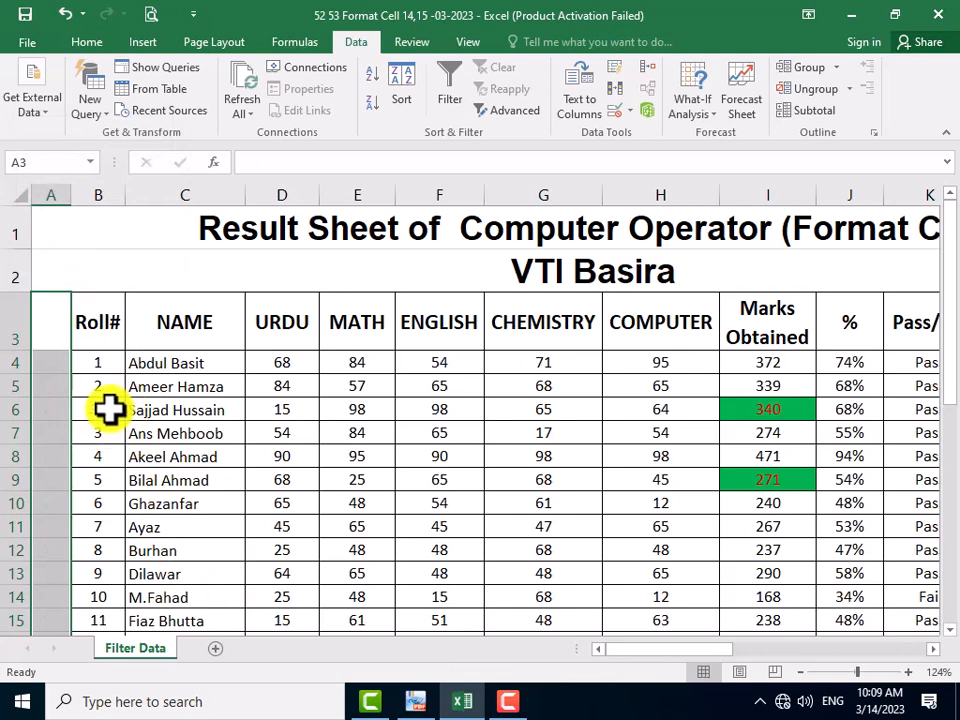
{"action": "left_click", "coordinate": [182, 452]}
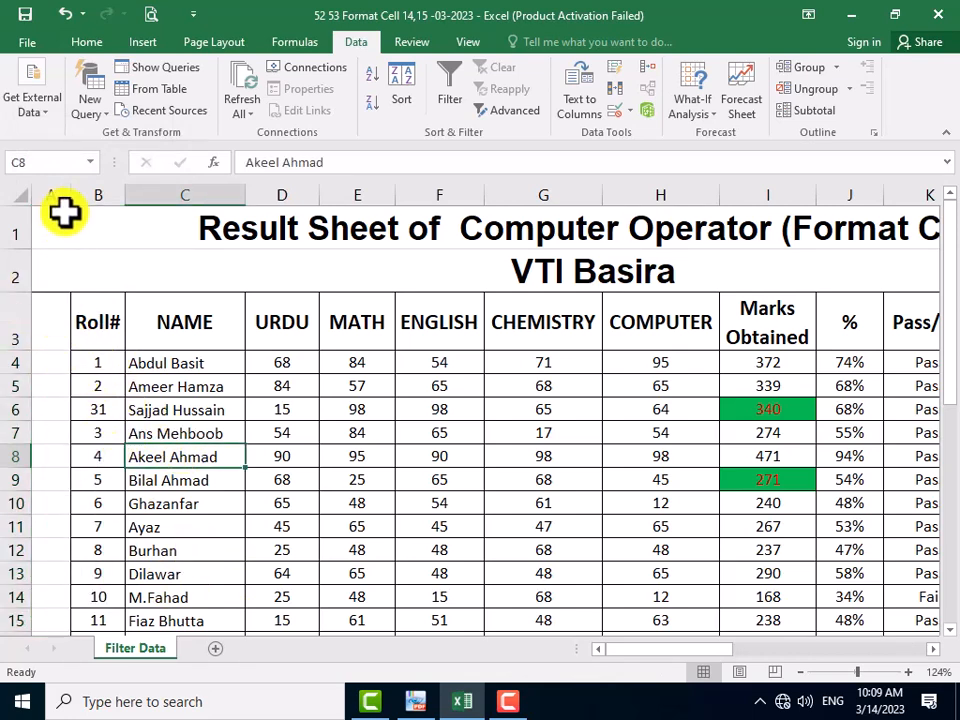
- Unmerge the result sheet title in row 1 and move it from A1 to B1
{"action": "left_click", "coordinate": [131, 225]}
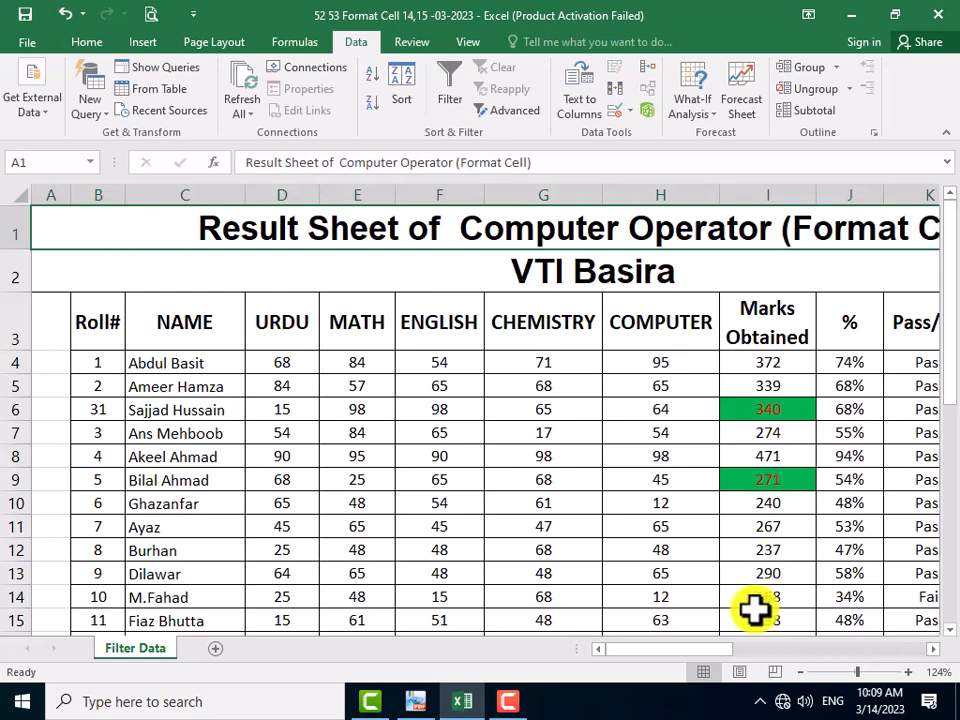
{"action": "left_click_drag", "start_coordinate": [677, 649], "coordinate": [630, 680]}
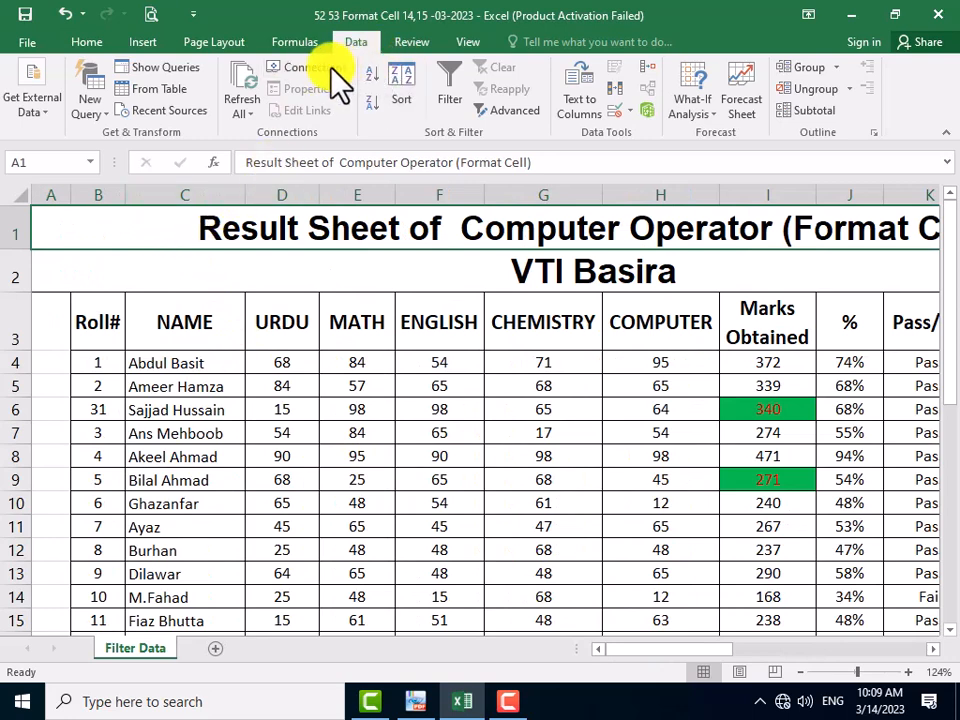
{"action": "left_click", "coordinate": [84, 42]}
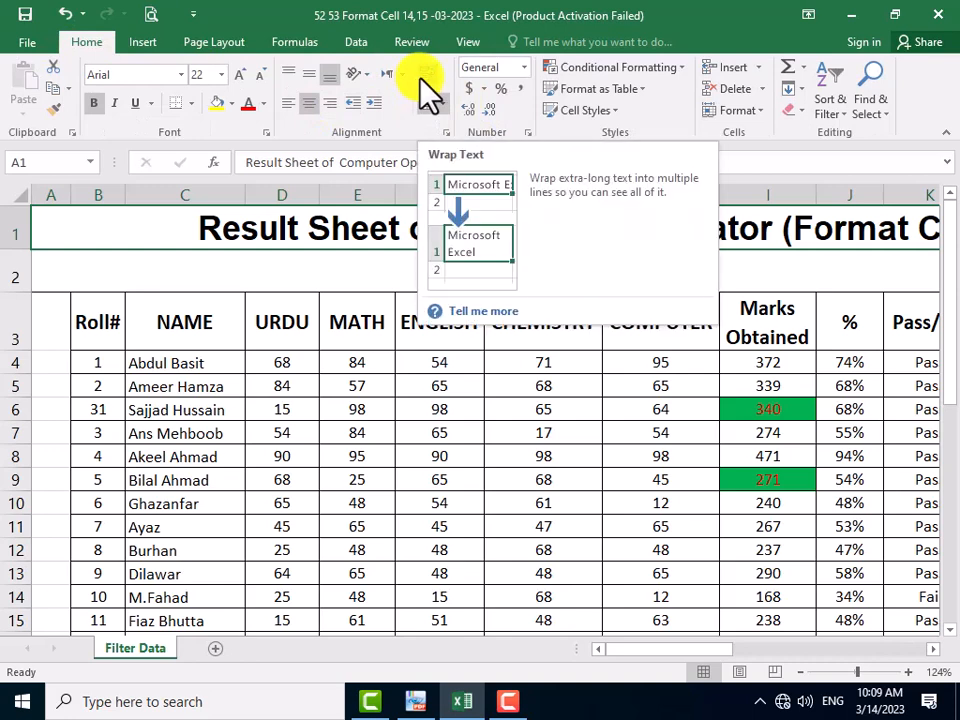
{"action": "left_click", "coordinate": [428, 104]}
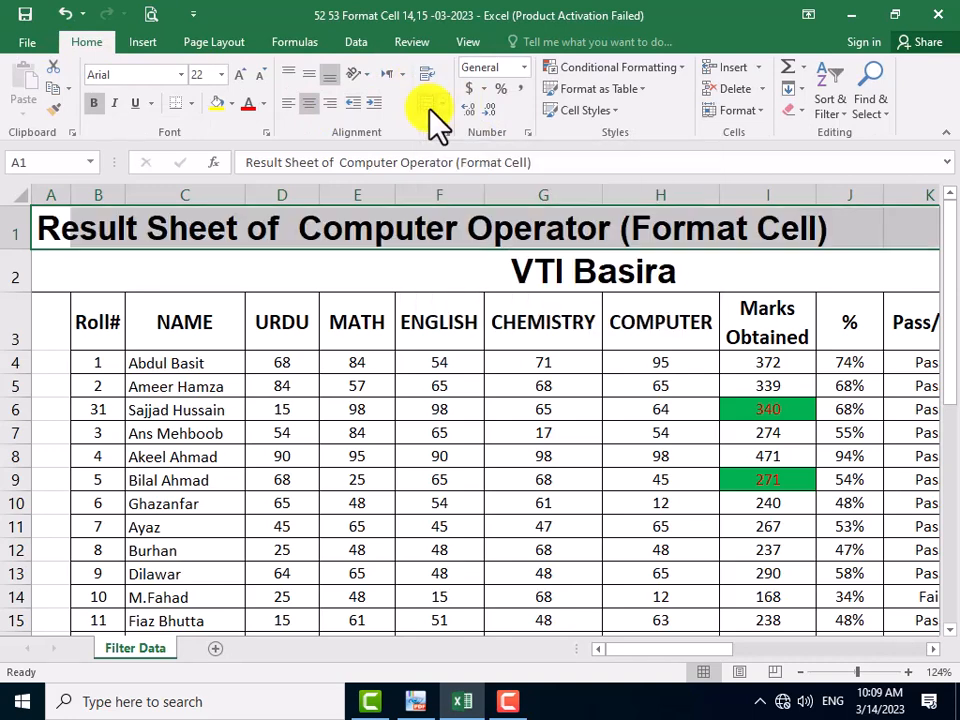
{"action": "left_click", "coordinate": [264, 276]}
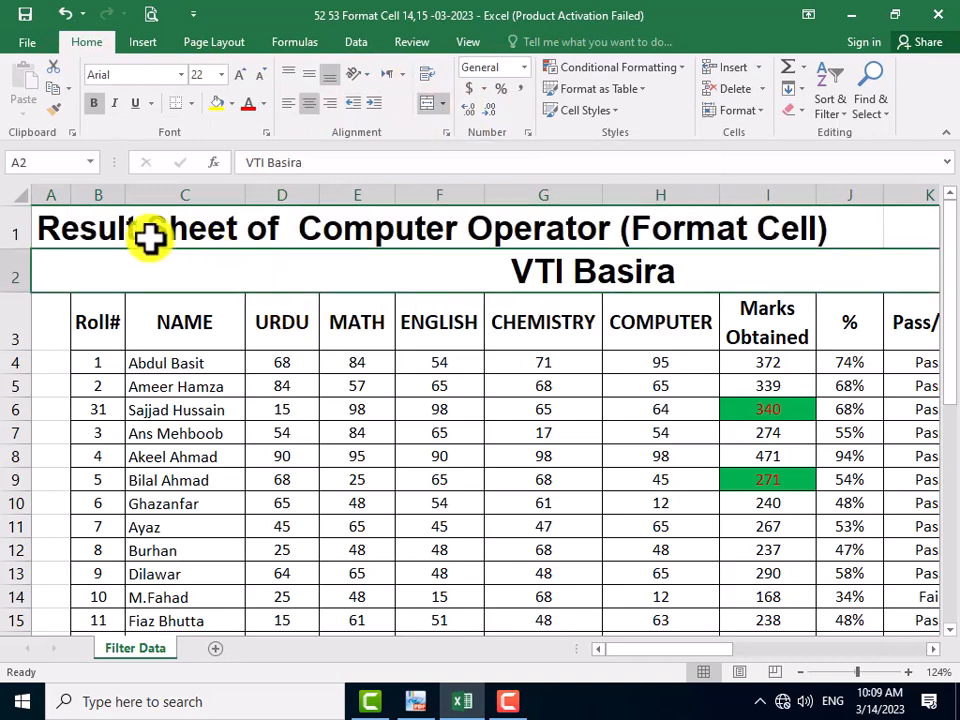
{"action": "left_click", "coordinate": [62, 226]}
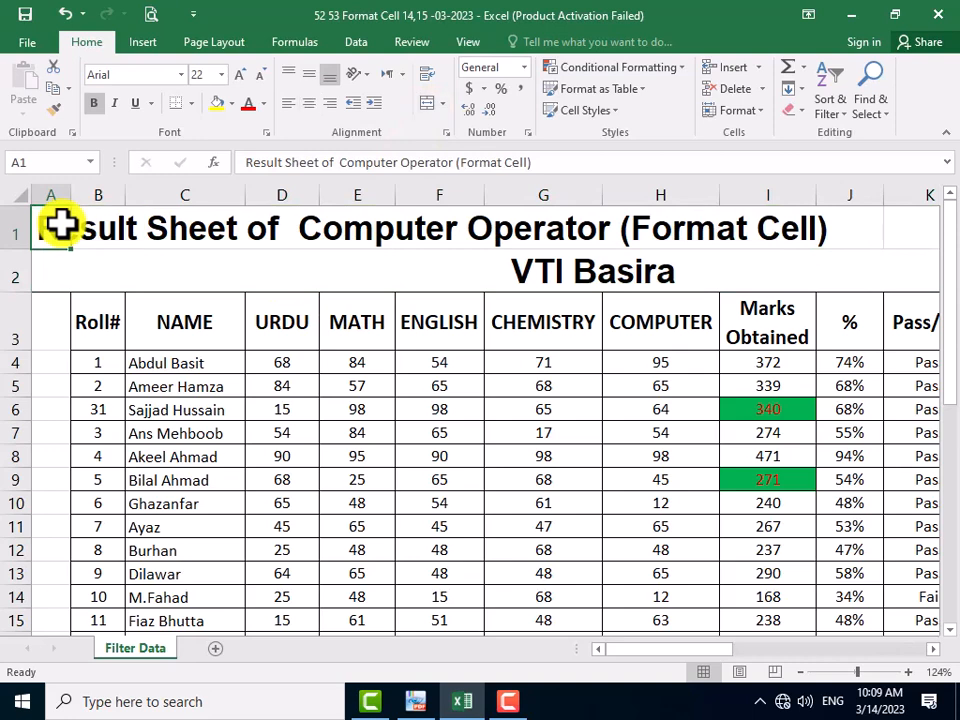
{"action": "mouse_move", "coordinate": [93, 218]}
{"action": "left_mouse_down"}
{"action": "mouse_move", "coordinate": [47, 223]}
{"action": "mouse_move", "coordinate": [105, 235]}
{"action": "mouse_move", "coordinate": [97, 224]}
{"action": "left_mouse_up"}
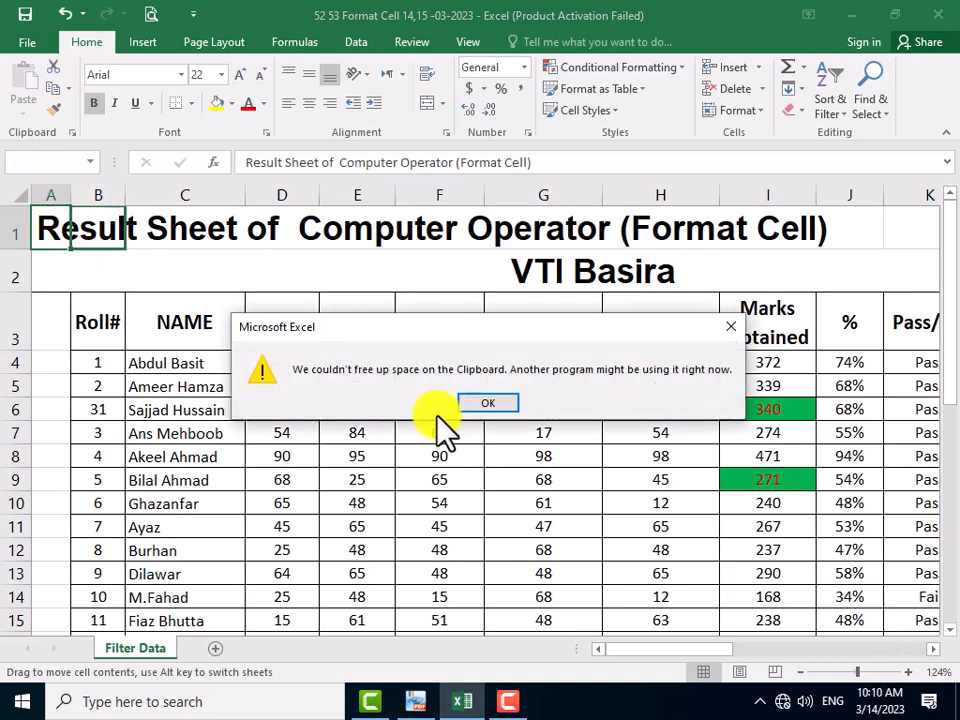
{"action": "left_click", "coordinate": [470, 404]}
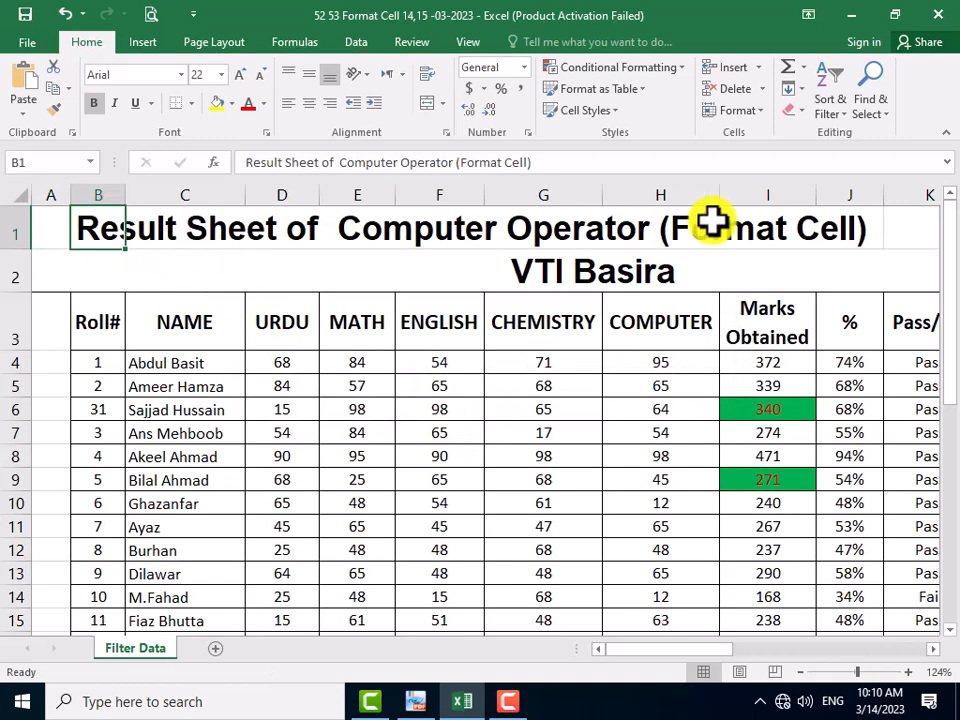
- Unmerge the VTI Basira heading in row 2 and move it from A2 to B2
{"action": "left_click", "coordinate": [66, 269]}
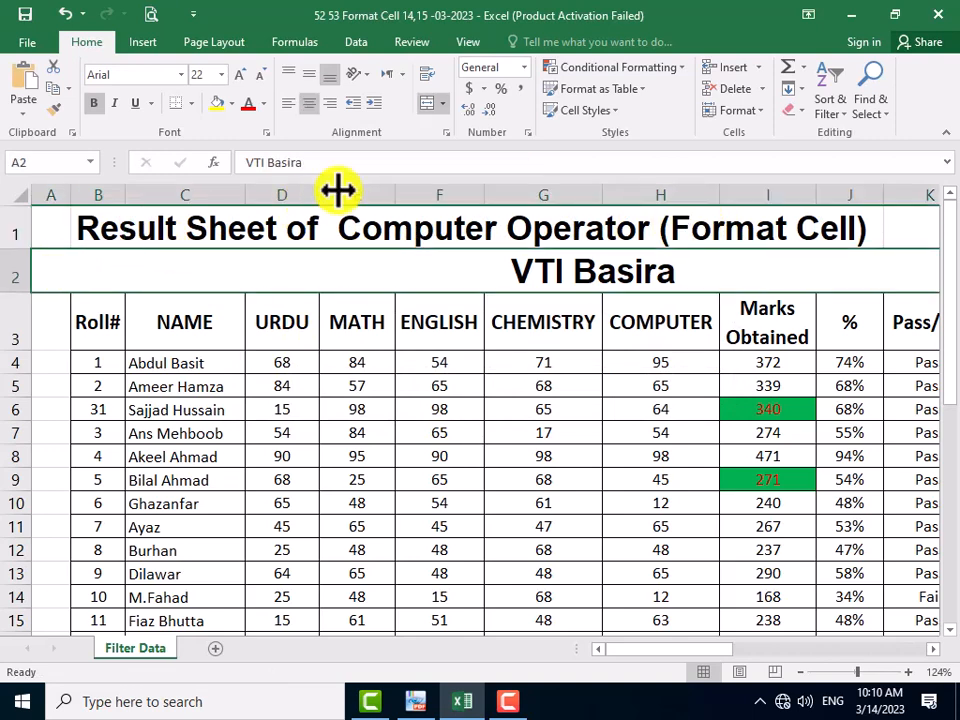
{"action": "left_click", "coordinate": [433, 100]}
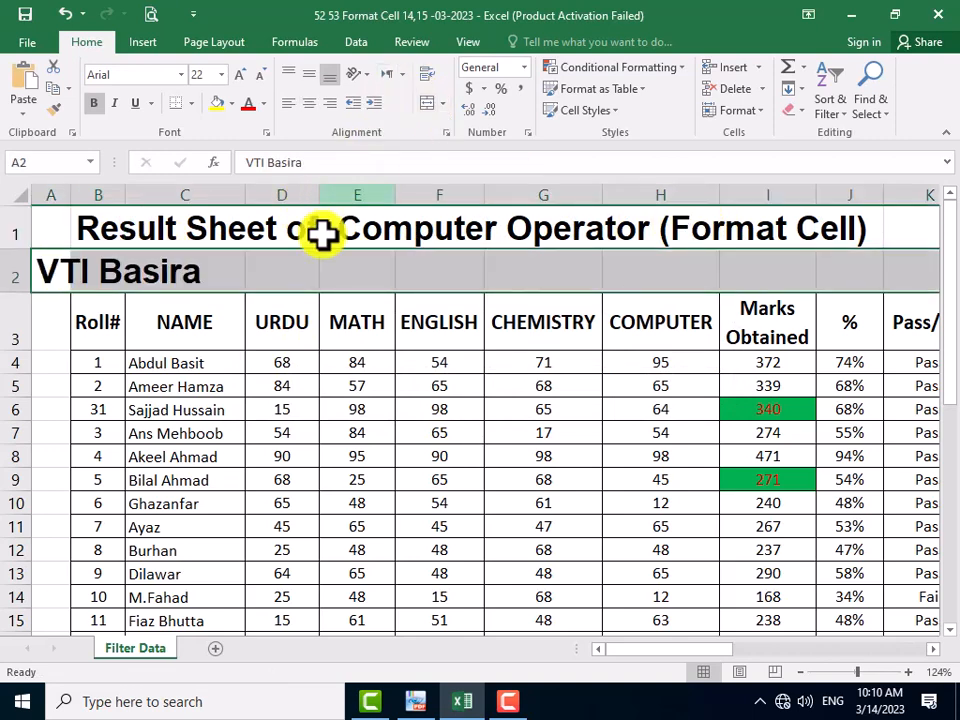
{"action": "left_click", "coordinate": [93, 273]}
{"action": "left_click", "coordinate": [48, 253]}
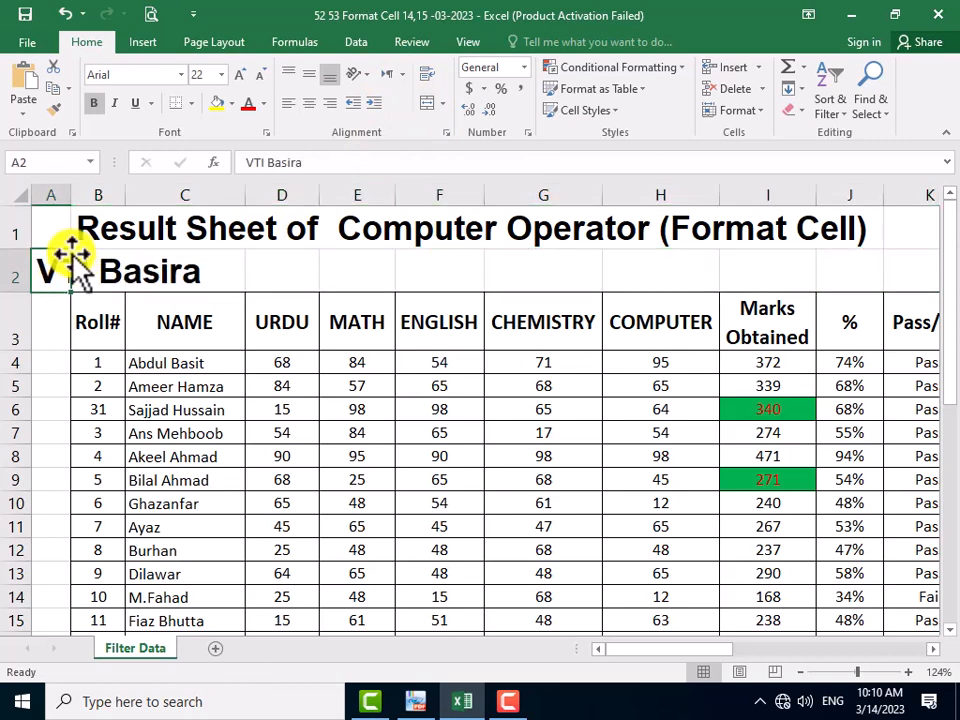
{"action": "left_click_drag", "start_coordinate": [73, 259], "coordinate": [103, 274]}
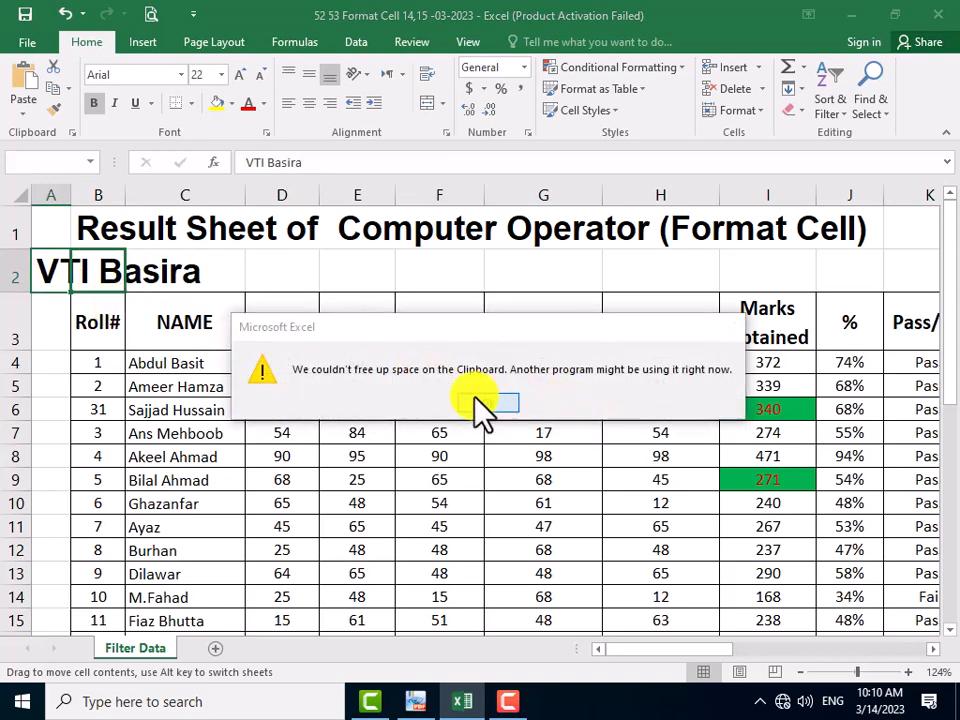
{"action": "left_click", "coordinate": [485, 404]}
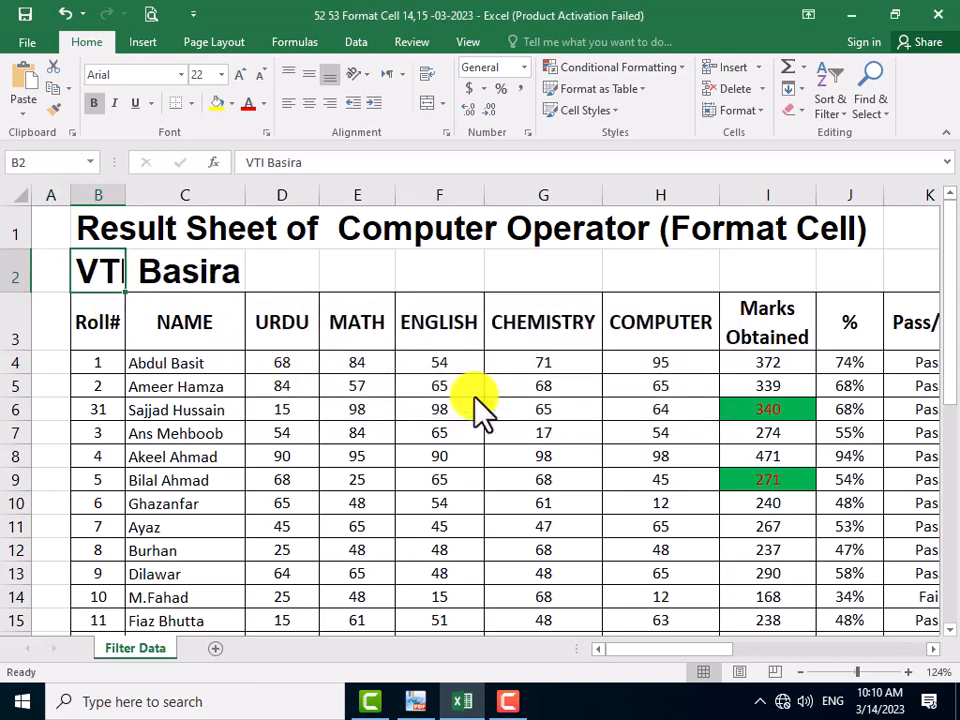
- Delete the empty sheet column A in front of the Roll# column
{"action": "left_click", "coordinate": [43, 187]}
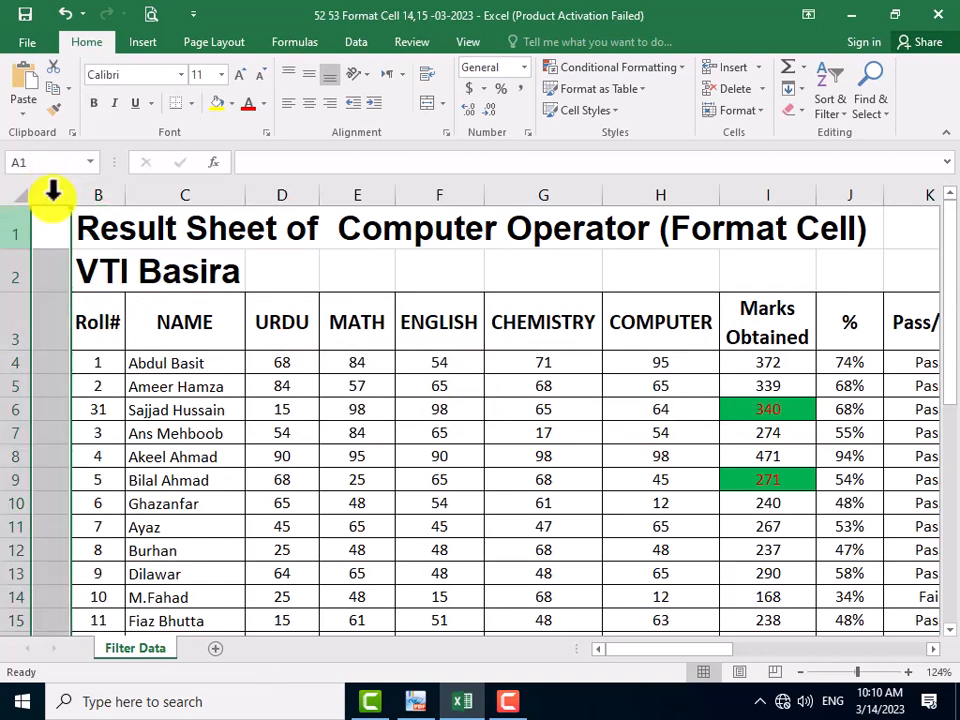
{"action": "right_click", "coordinate": [43, 195]}
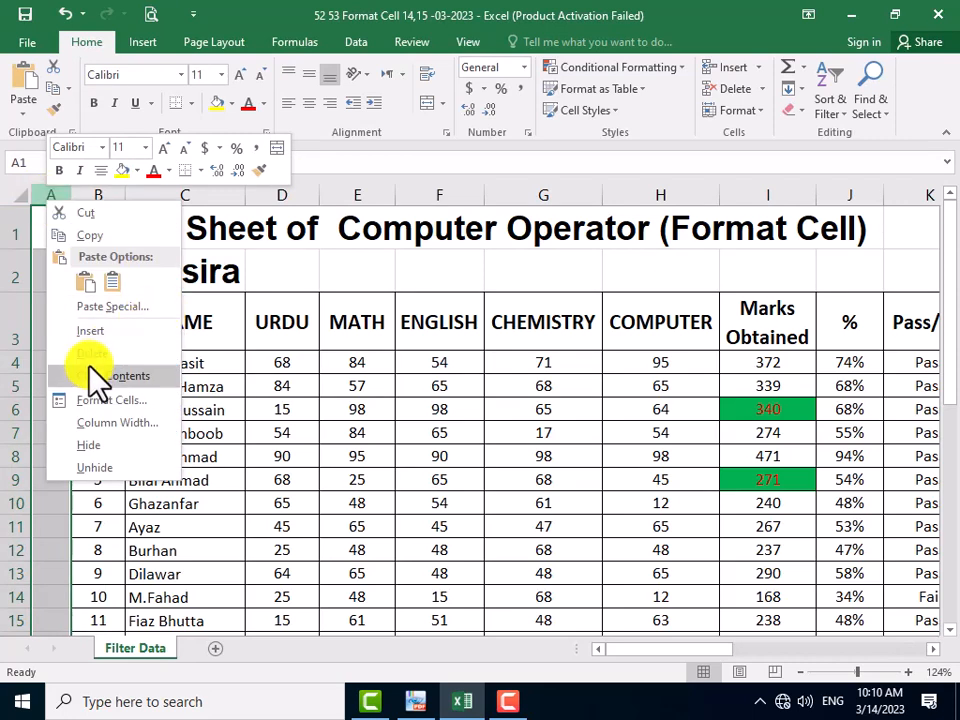
{"action": "left_click", "coordinate": [36, 293]}
{"action": "right_click", "coordinate": [32, 192]}
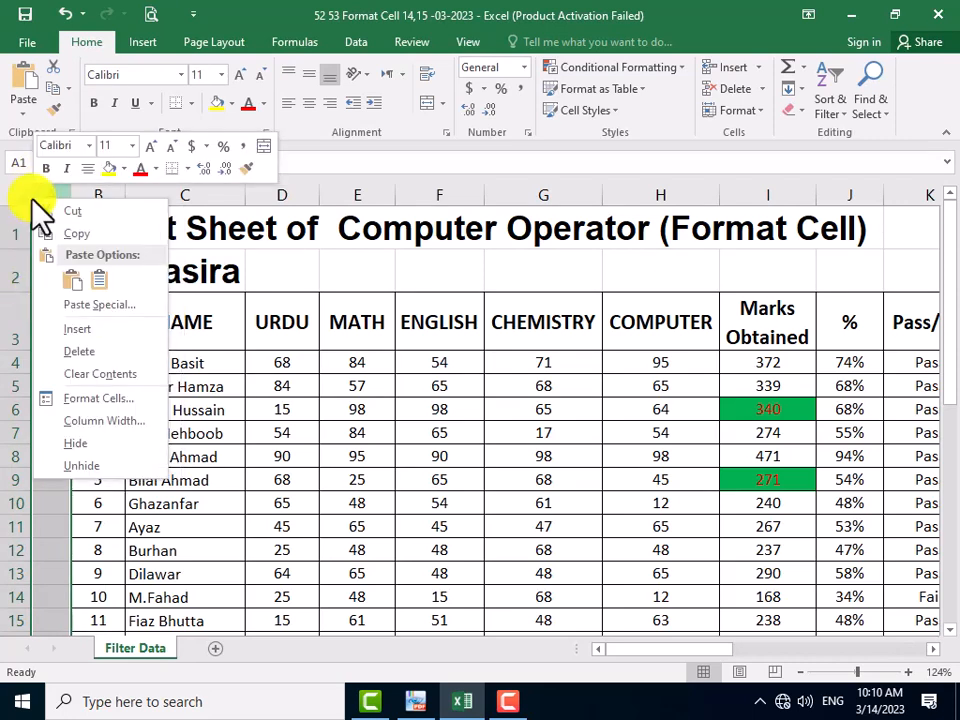
{"action": "right_click", "coordinate": [34, 491]}
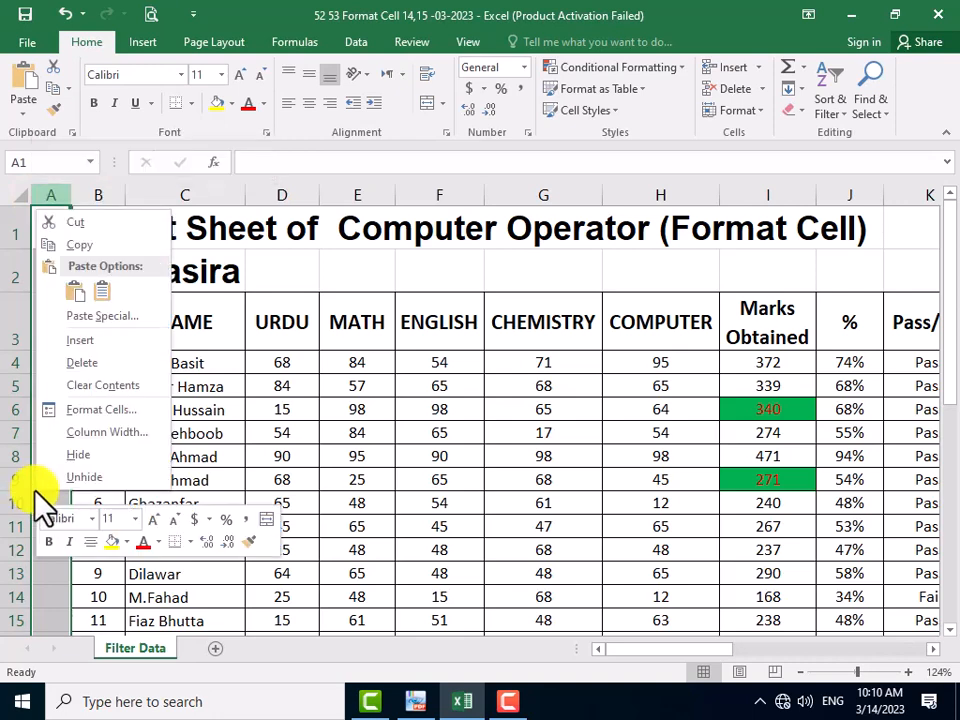
{"action": "left_click", "coordinate": [47, 192]}
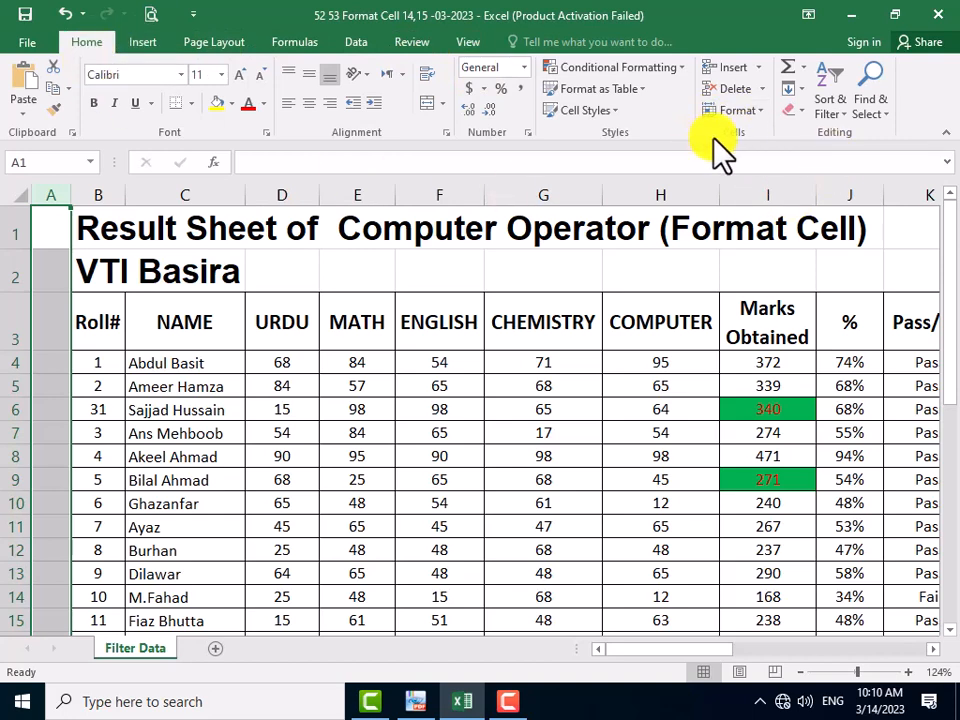
{"action": "left_click", "coordinate": [758, 92]}
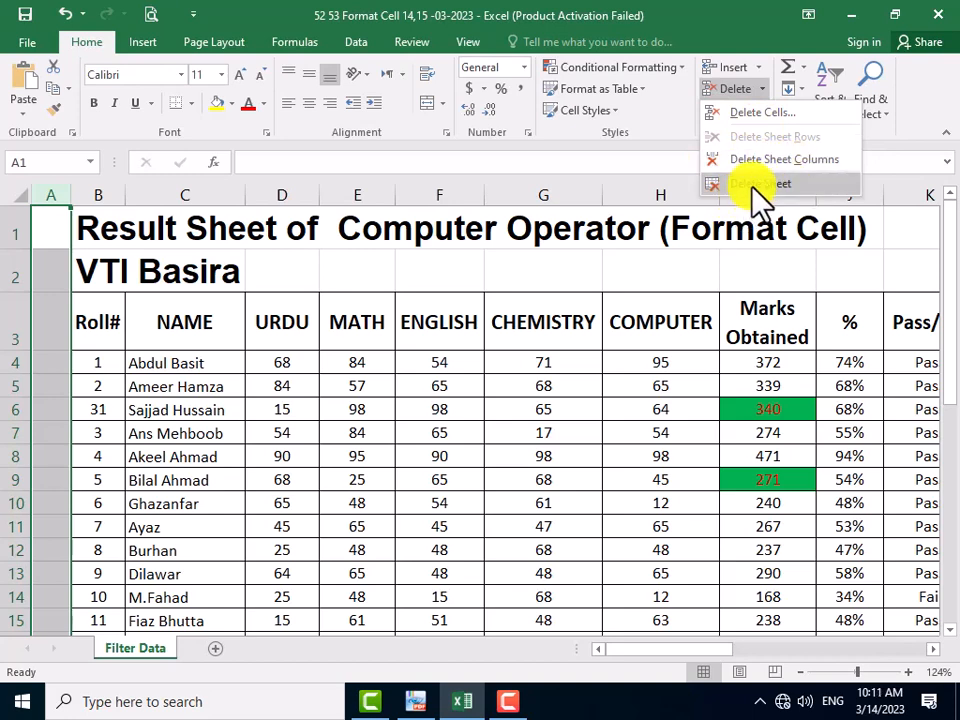
{"action": "left_click", "coordinate": [780, 162]}
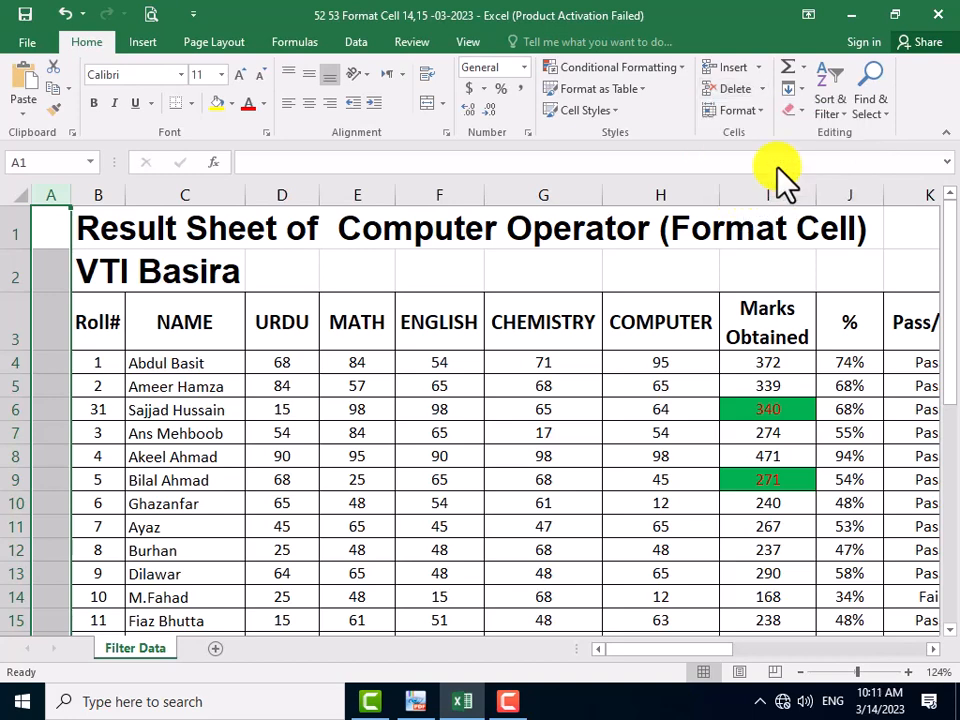
{"action": "left_click", "coordinate": [415, 330]}
{"action": "left_click", "coordinate": [380, 390]}
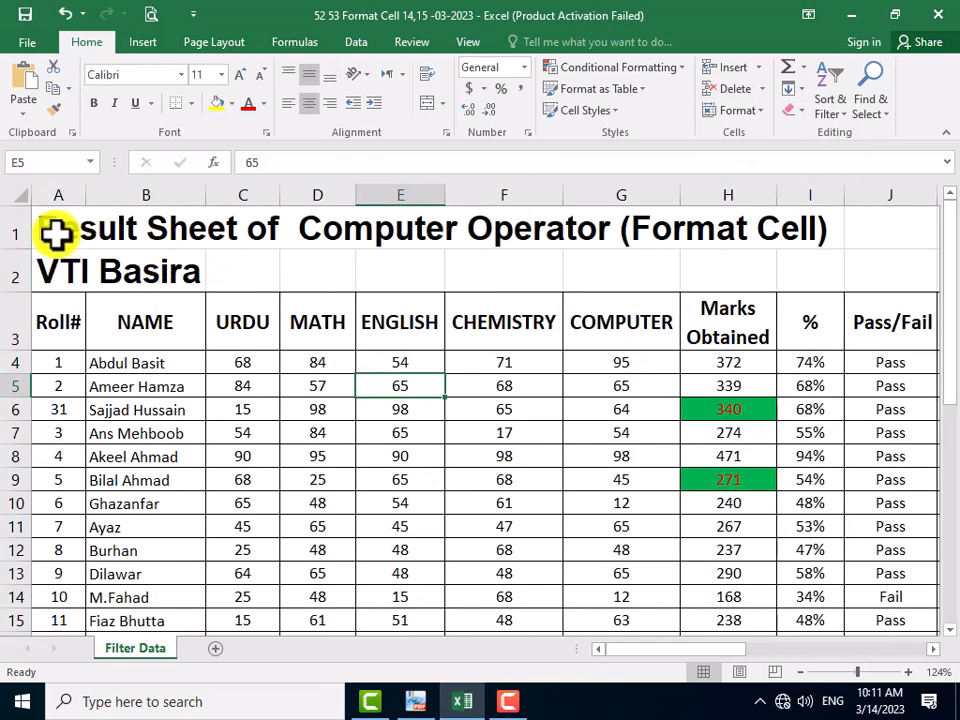
- Merge and center the result sheet title across A1:L1 and the VTI Basira heading across A2:L2
{"action": "left_click_drag", "start_coordinate": [55, 233], "coordinate": [784, 218]}
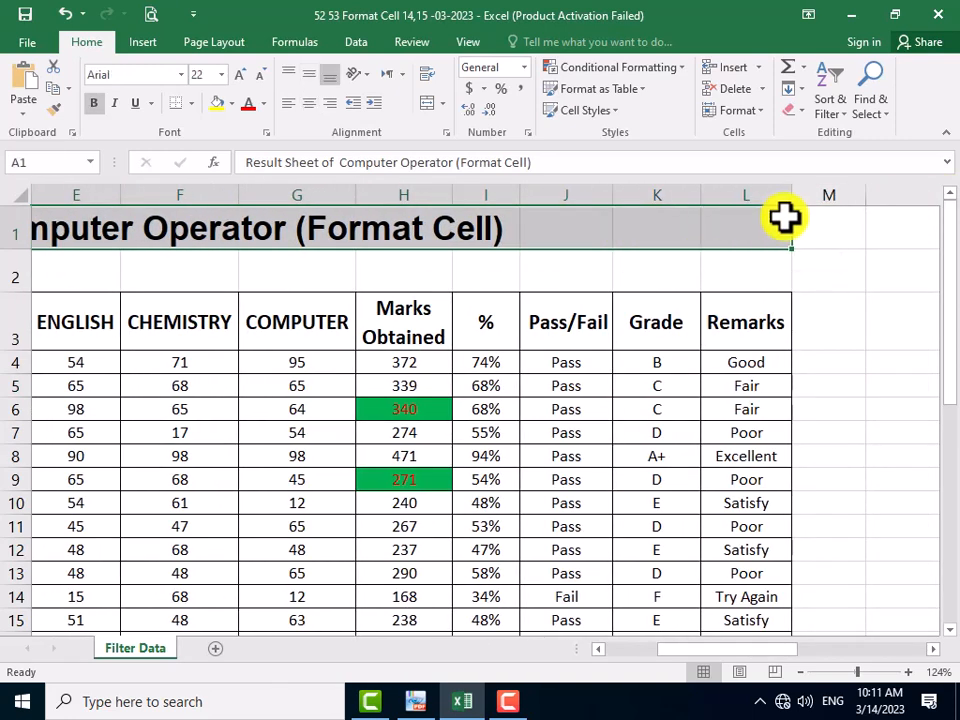
{"action": "left_click", "coordinate": [428, 106]}
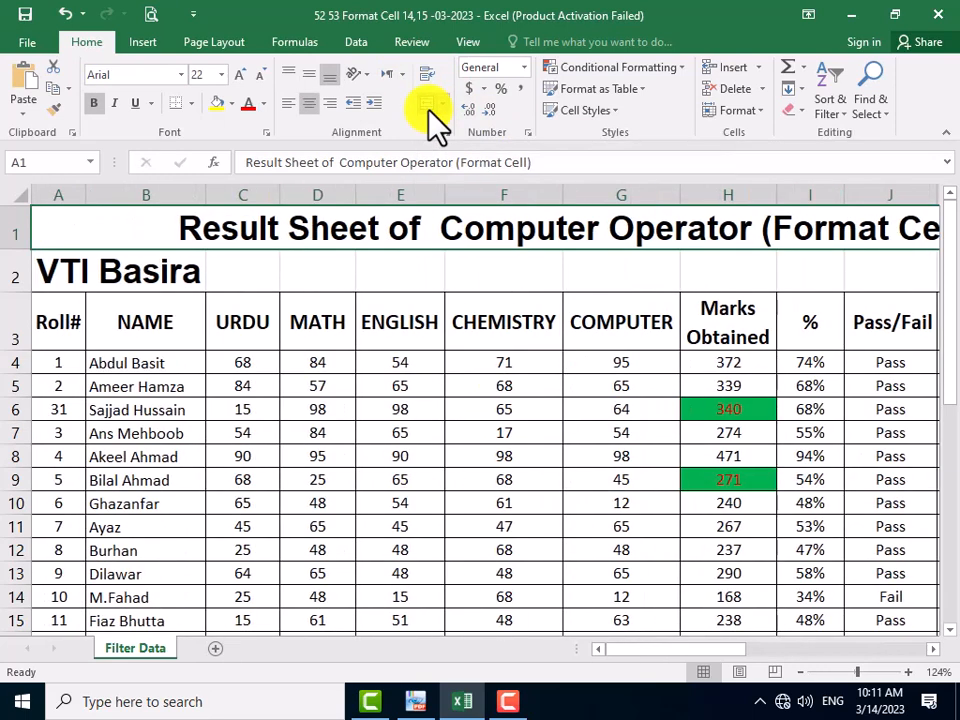
{"action": "left_click_drag", "start_coordinate": [106, 273], "coordinate": [224, 272]}
{"action": "left_click_drag", "start_coordinate": [47, 272], "coordinate": [731, 279]}
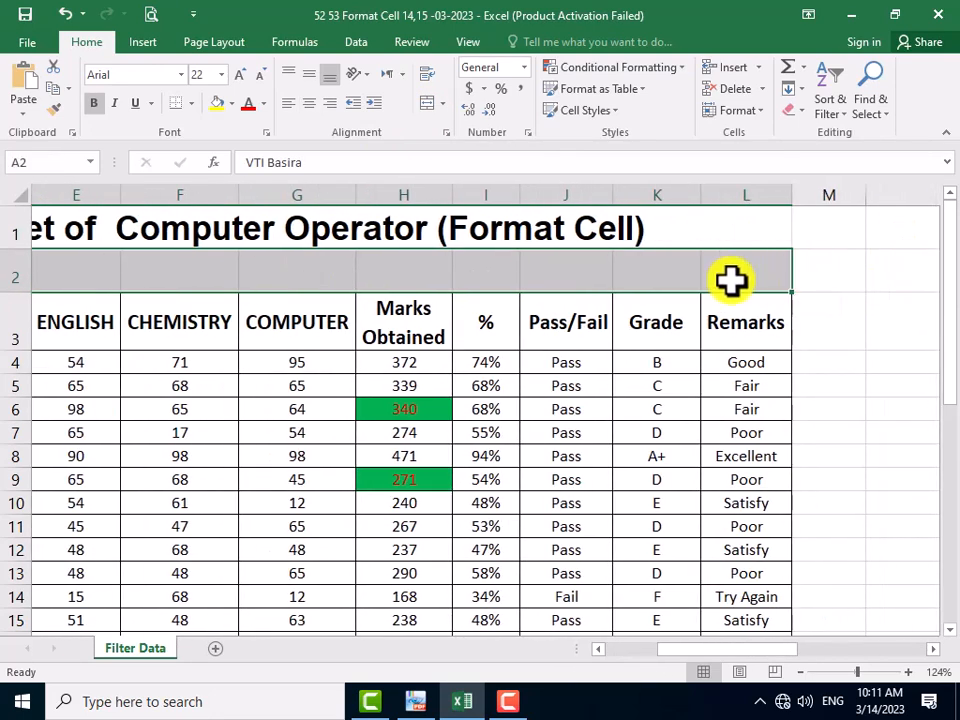
{"action": "left_click", "coordinate": [428, 104]}
{"action": "left_click", "coordinate": [489, 367]}
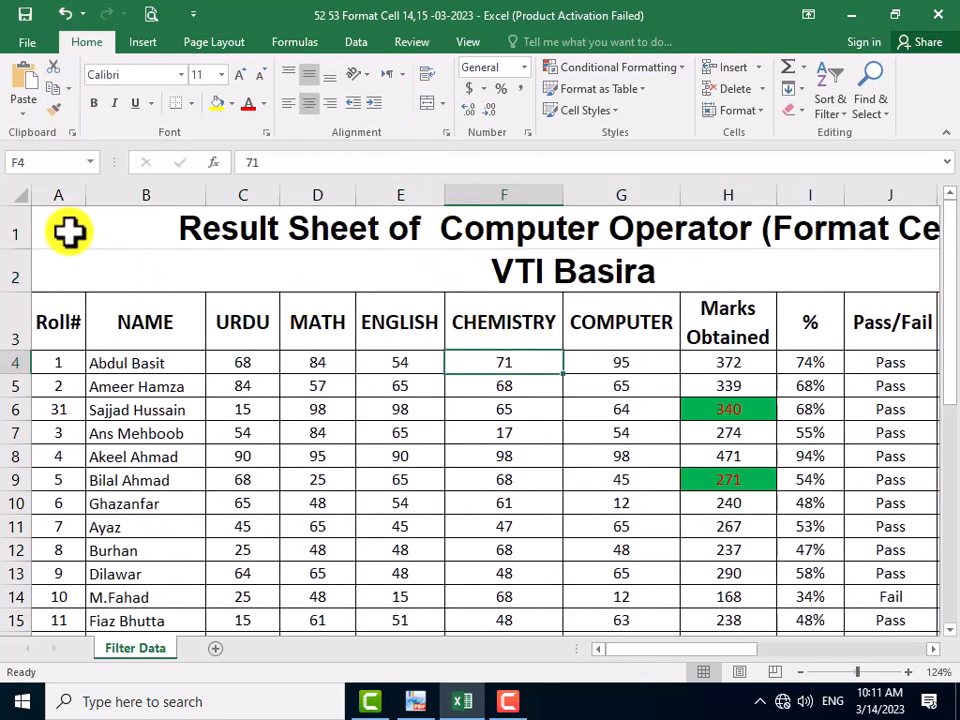
- Insert a blank sheet row between the VTI Basira heading and the Roll# header row
{"action": "left_click", "coordinate": [146, 316]}
{"action": "left_click_drag", "start_coordinate": [47, 317], "coordinate": [400, 305]}
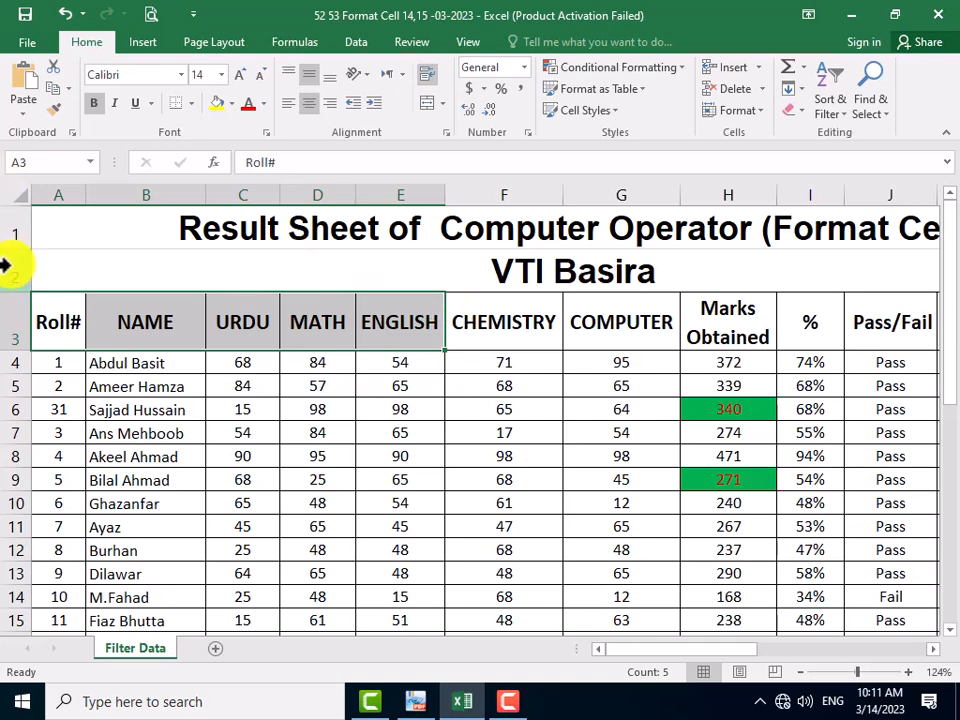
{"action": "left_click_drag", "start_coordinate": [6, 306], "coordinate": [17, 312]}
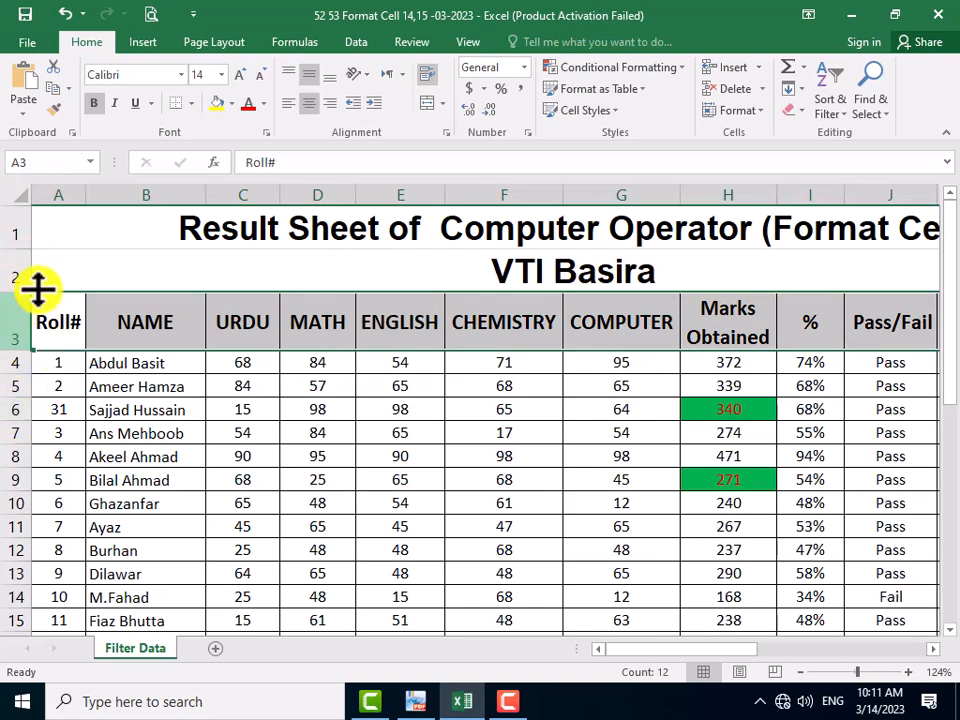
{"action": "left_click", "coordinate": [758, 67]}
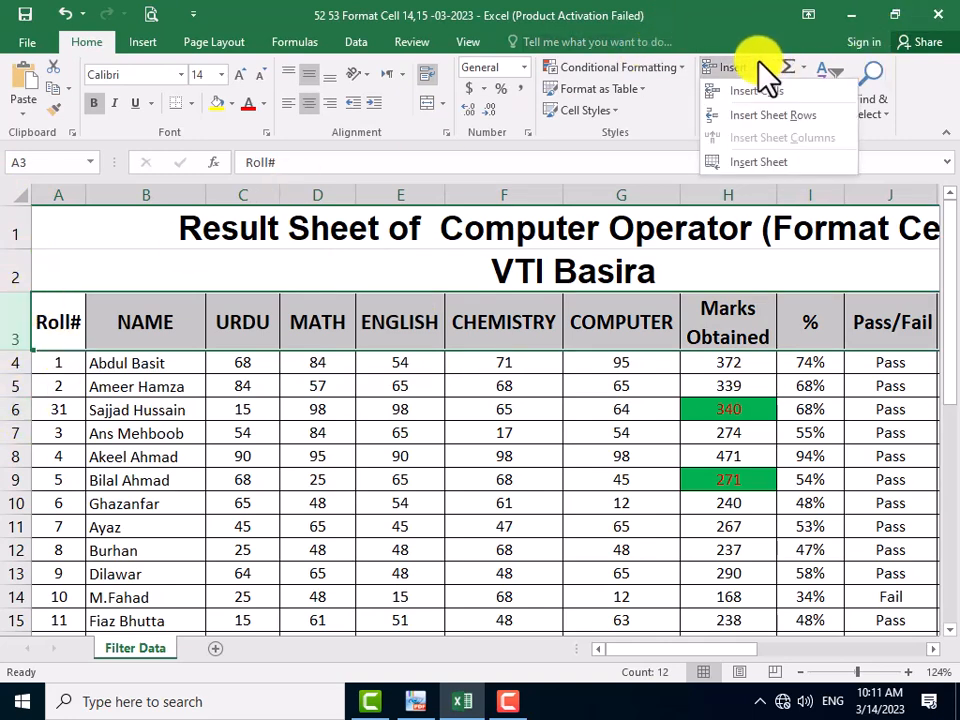
{"action": "left_click", "coordinate": [748, 130]}
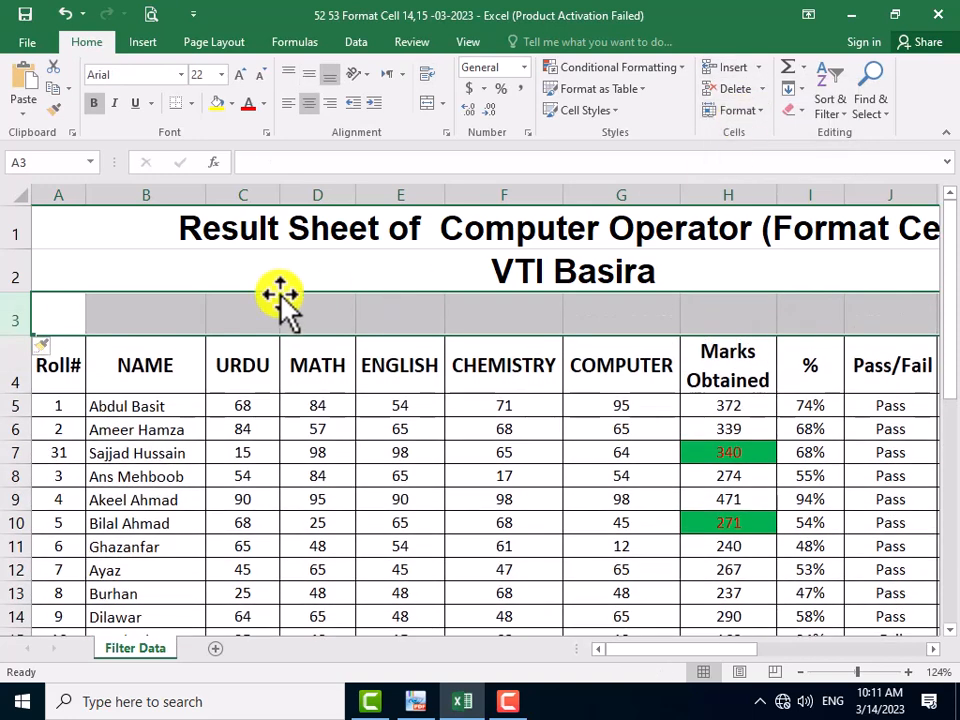
{"action": "left_click", "coordinate": [279, 312]}
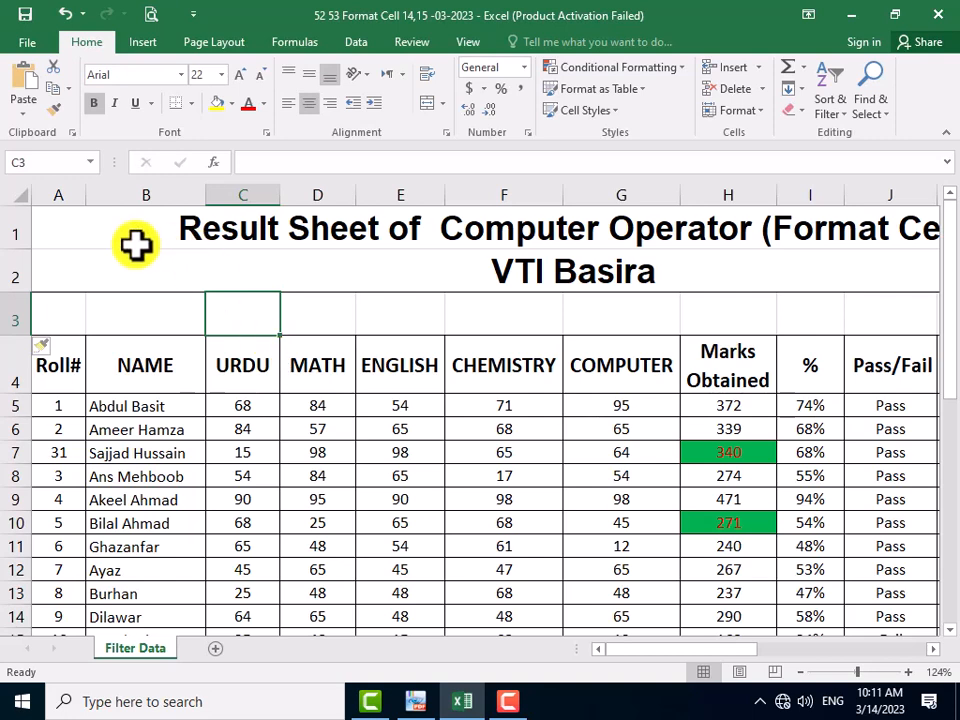
- Insert a blank sheet row between the result sheet title and the VTI Basira heading
{"action": "left_click", "coordinate": [12, 265]}
{"action": "right_click", "coordinate": [20, 268]}
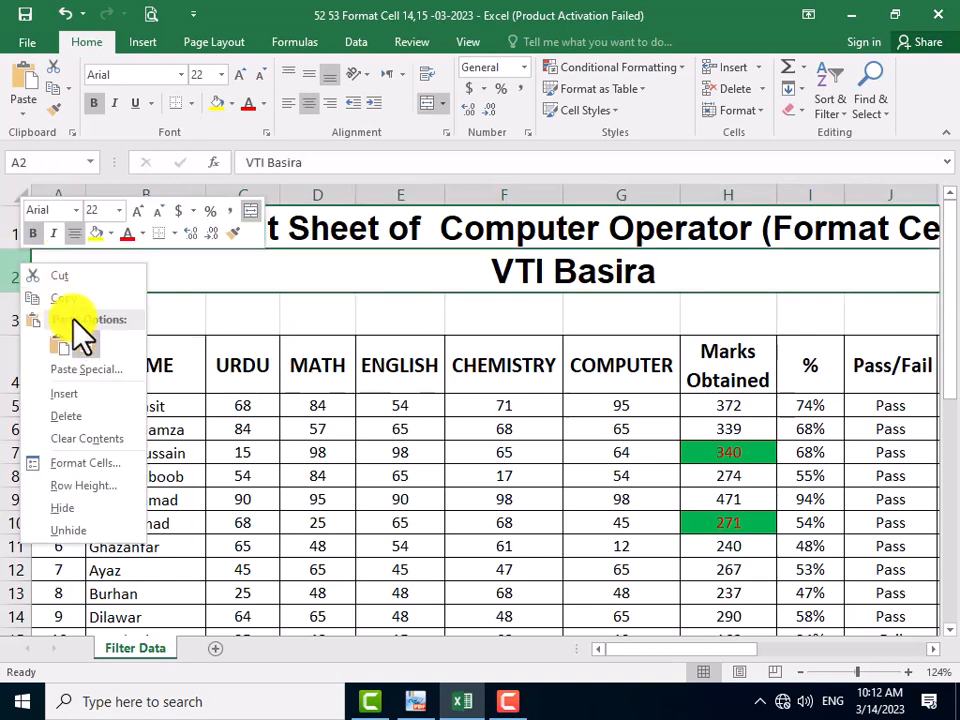
{"action": "left_click", "coordinate": [72, 393]}
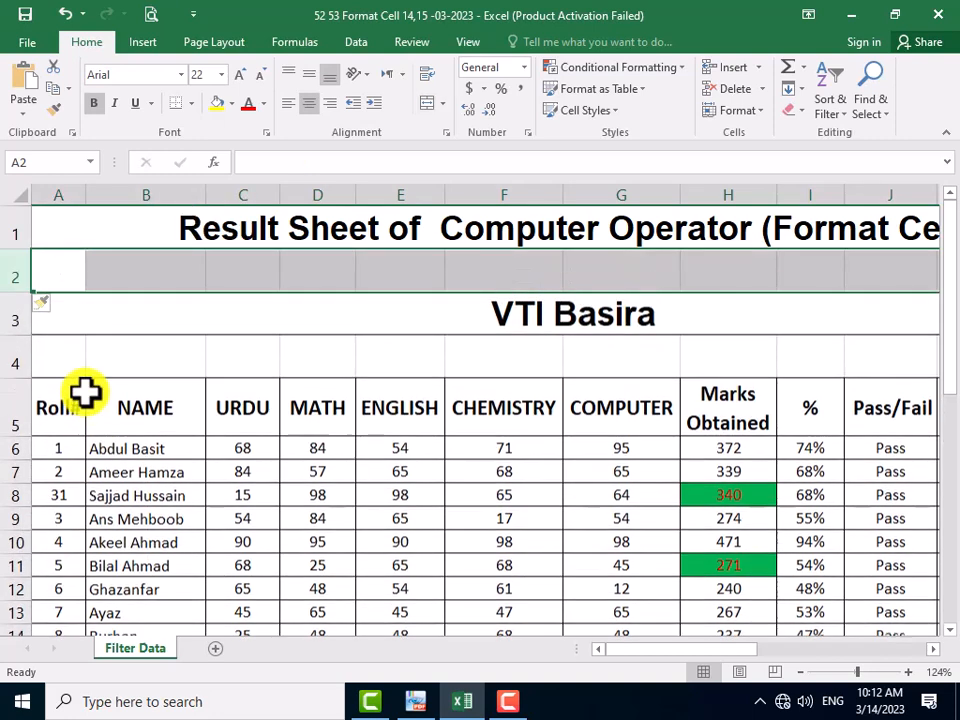
{"action": "left_click", "coordinate": [264, 317]}
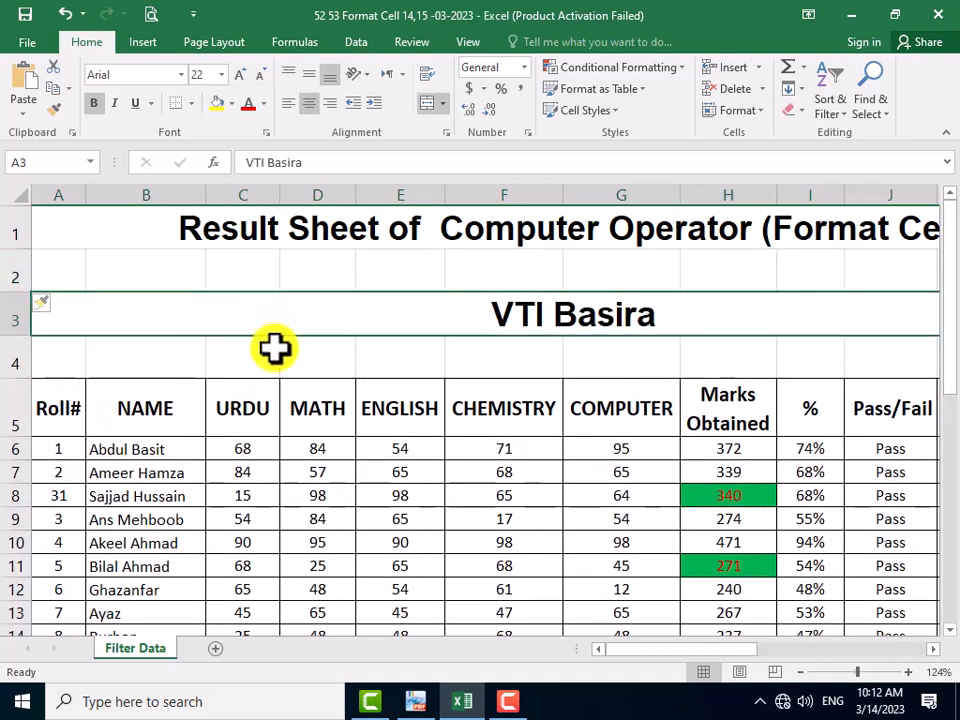
- Check both pages of the result sheet in the print preview and return to the worksheet
{"action": "left_click", "coordinate": [146, 14]}
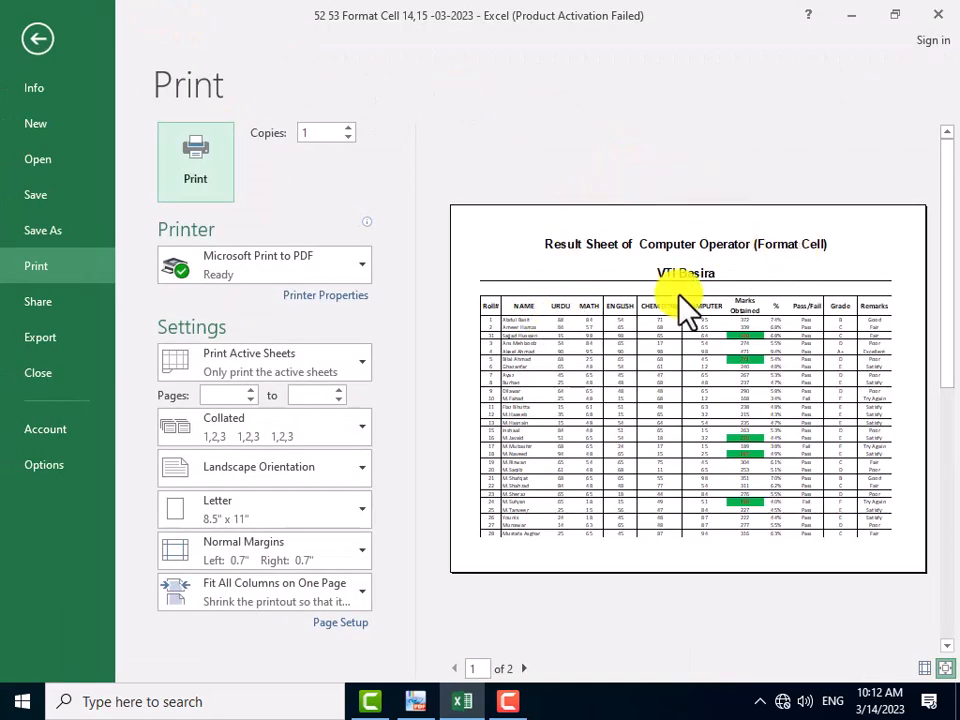
{"action": "left_click", "coordinate": [519, 668]}
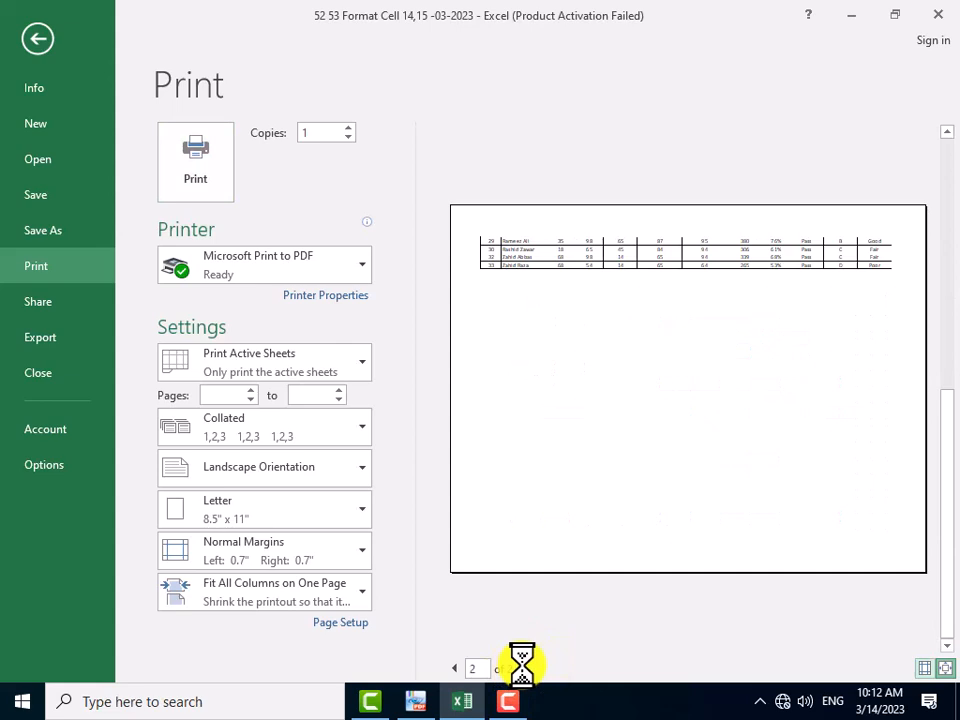
{"action": "key", "text": "Escape"}
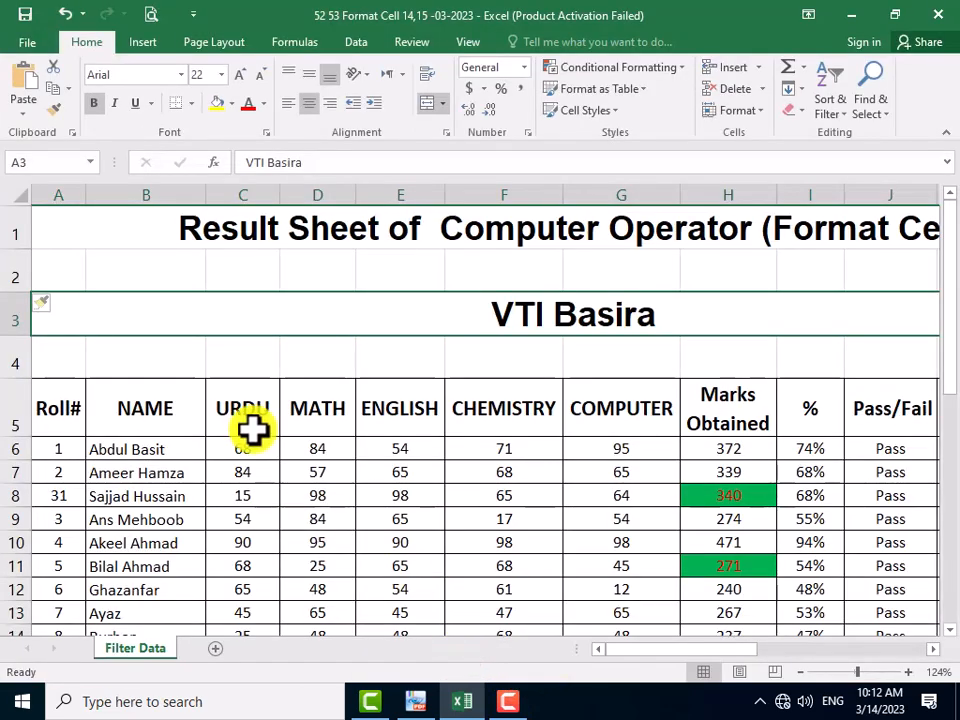
- Delete the blank sheet row 2 between the result sheet title and the VTI Basira heading
{"action": "right_click", "coordinate": [5, 270]}
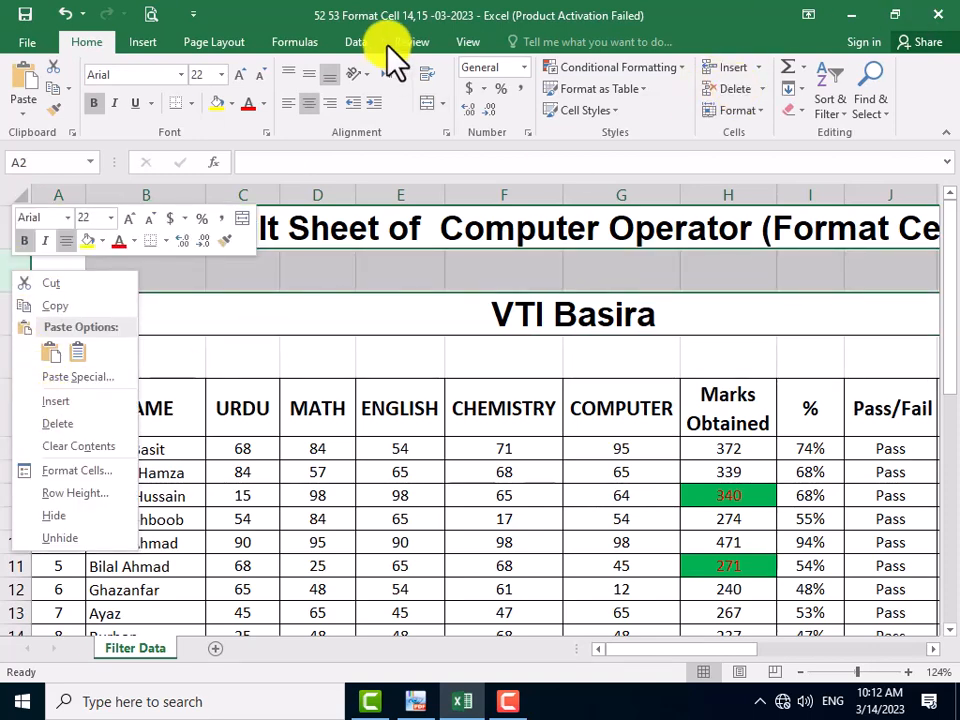
{"action": "left_click", "coordinate": [307, 335]}
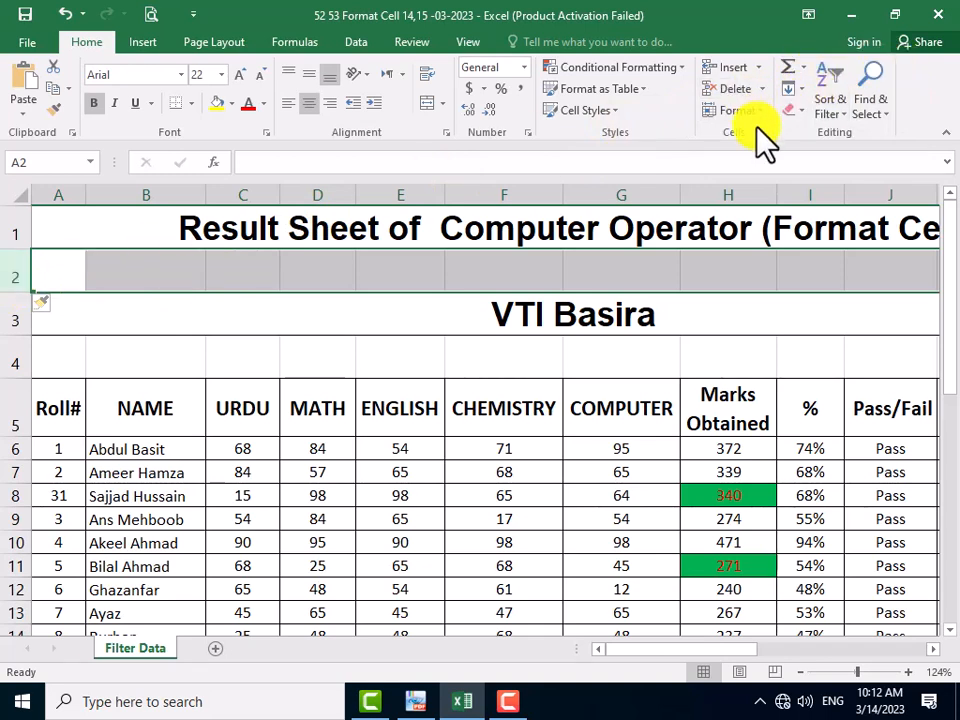
{"action": "left_click", "coordinate": [760, 90]}
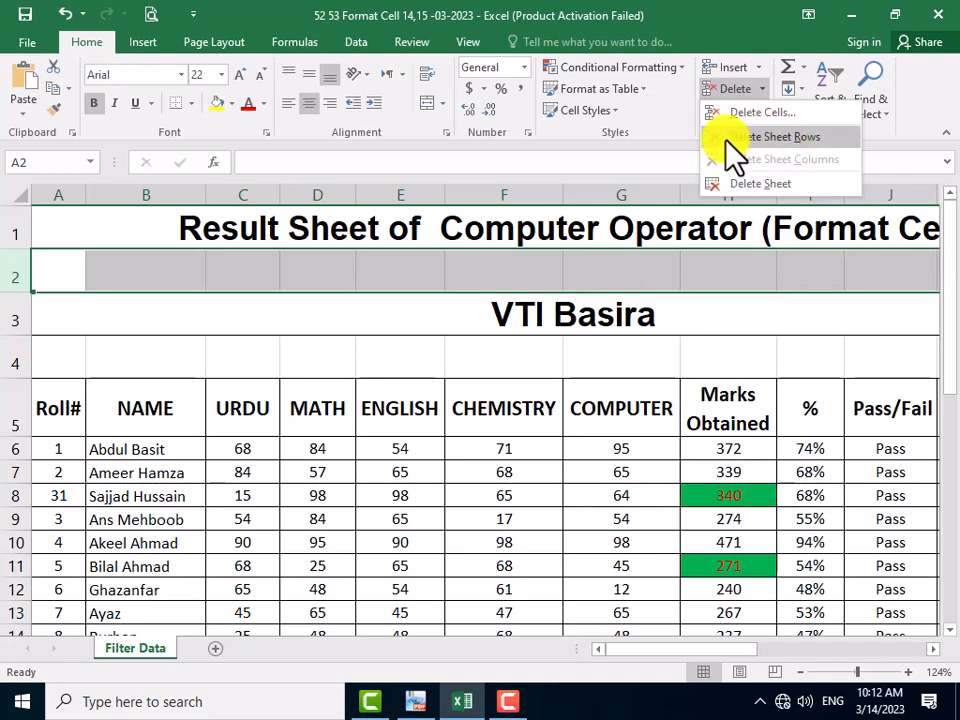
{"action": "left_click", "coordinate": [785, 137]}
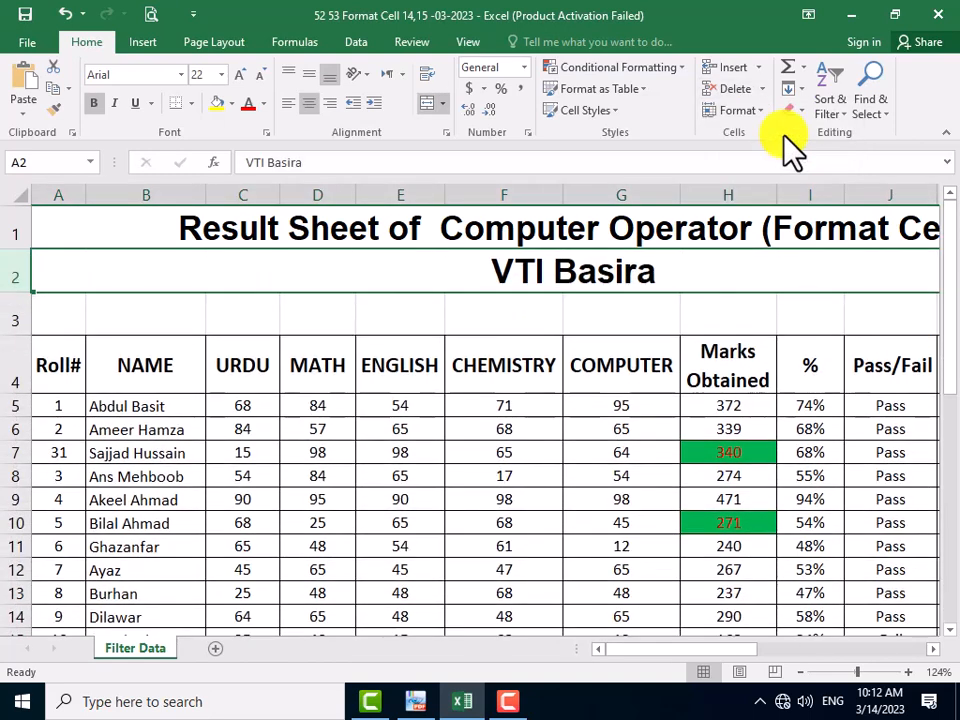
- Delete the blank sheet row 3 above the Roll# header row
{"action": "left_click", "coordinate": [14, 313]}
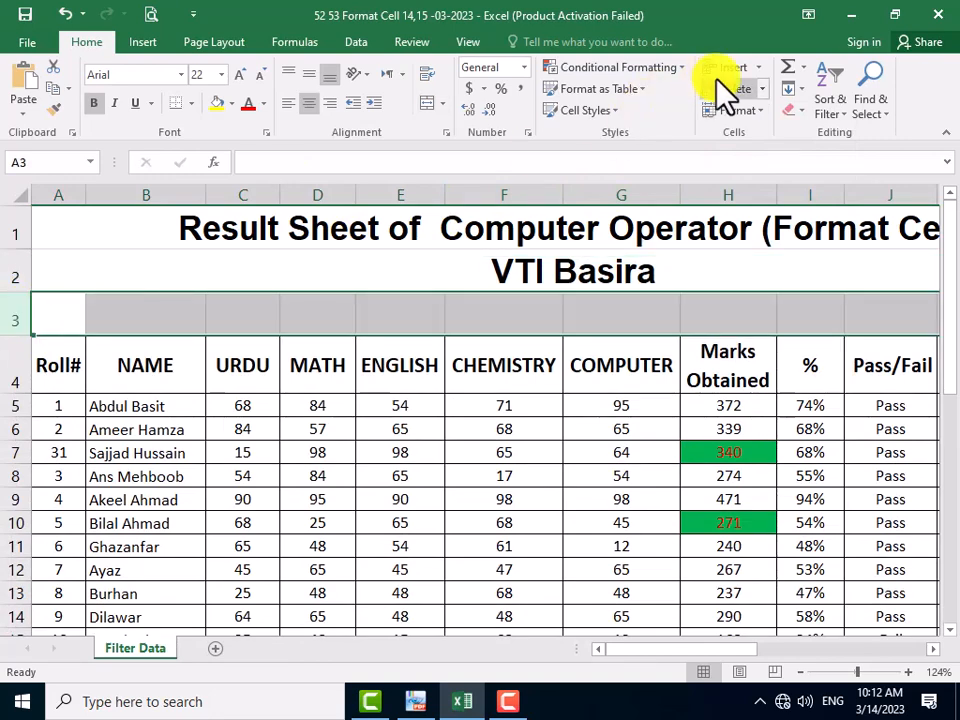
{"action": "left_click", "coordinate": [768, 88]}
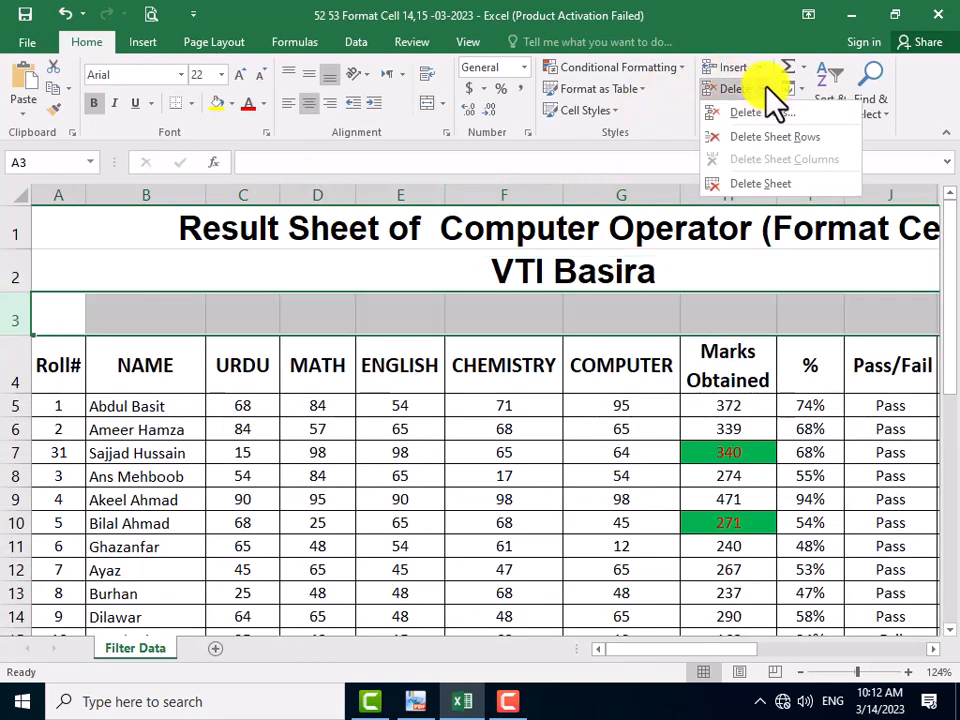
{"action": "left_click", "coordinate": [762, 140]}
{"action": "left_click", "coordinate": [531, 429]}
- Delete the last two student records in sheet rows 34 and 35
{"action": "scroll", "coordinate": [606, 441], "scroll_direction": "down", "scroll_amount": 7}
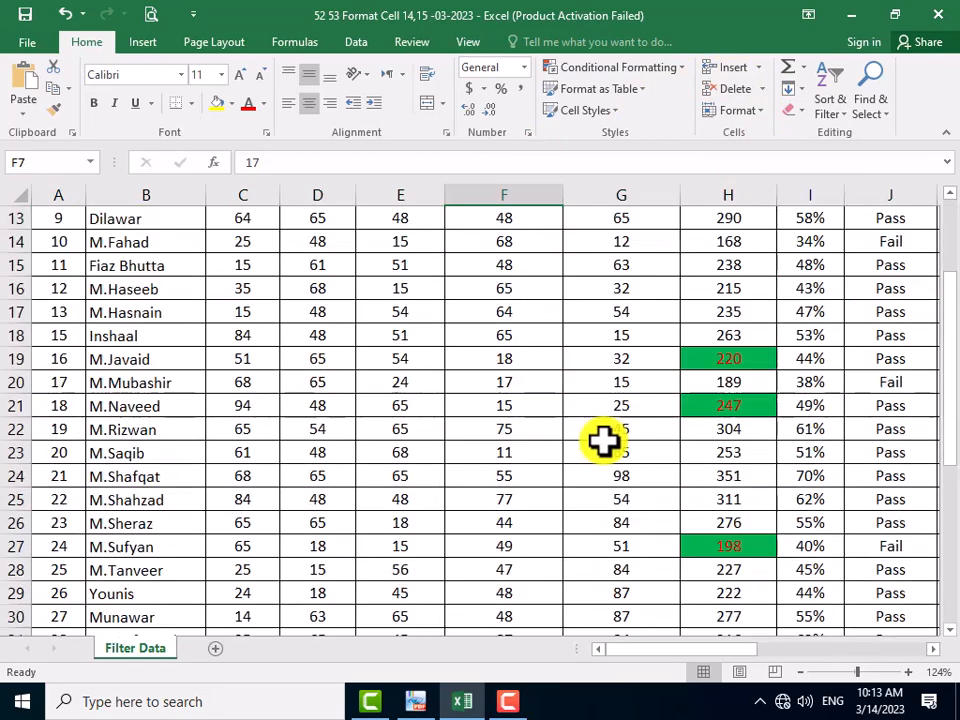
{"action": "scroll", "coordinate": [608, 441], "scroll_direction": "down", "scroll_amount": 1}
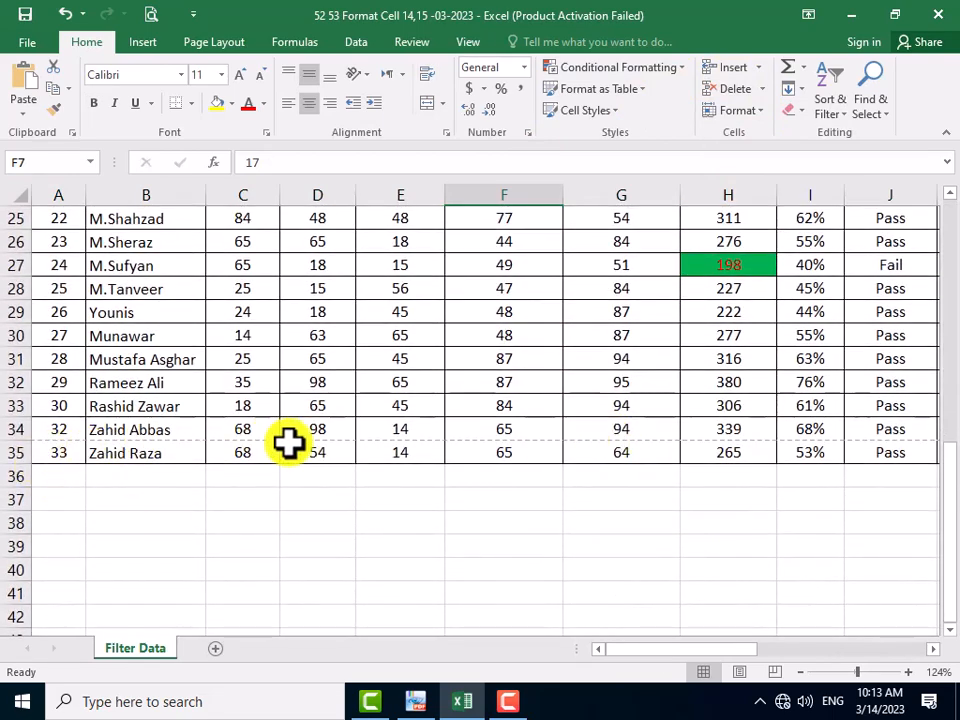
{"action": "scroll", "coordinate": [300, 444], "scroll_direction": "up", "scroll_amount": 5}
{"action": "scroll", "coordinate": [336, 450], "scroll_direction": "down", "scroll_amount": 6}
{"action": "scroll", "coordinate": [343, 452], "scroll_direction": "up", "scroll_amount": 1}
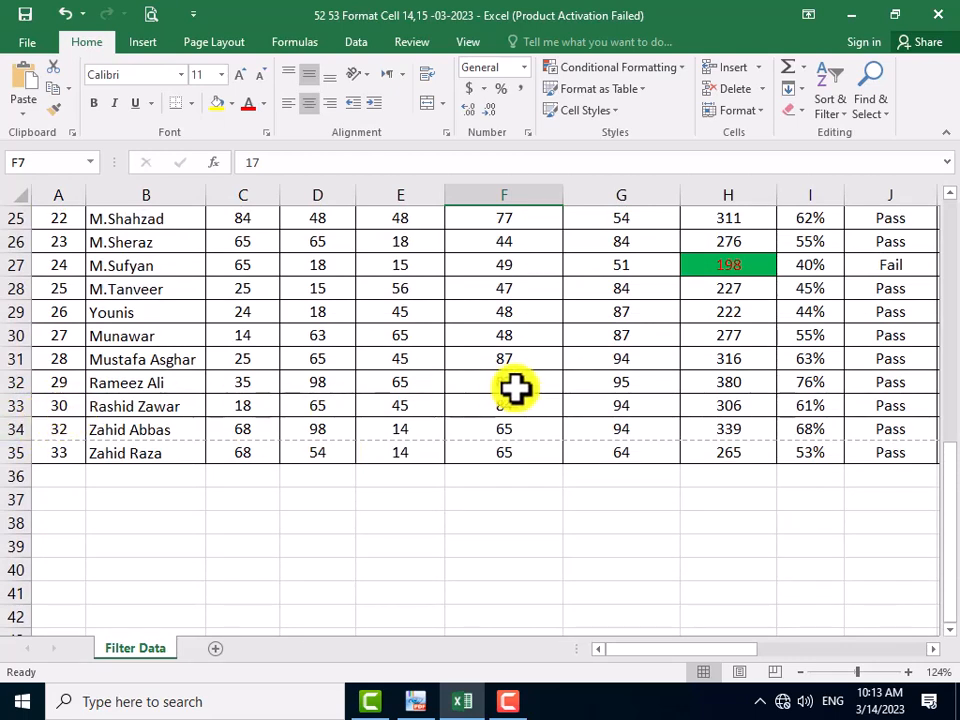
{"action": "left_click_drag", "start_coordinate": [11, 429], "coordinate": [17, 459]}
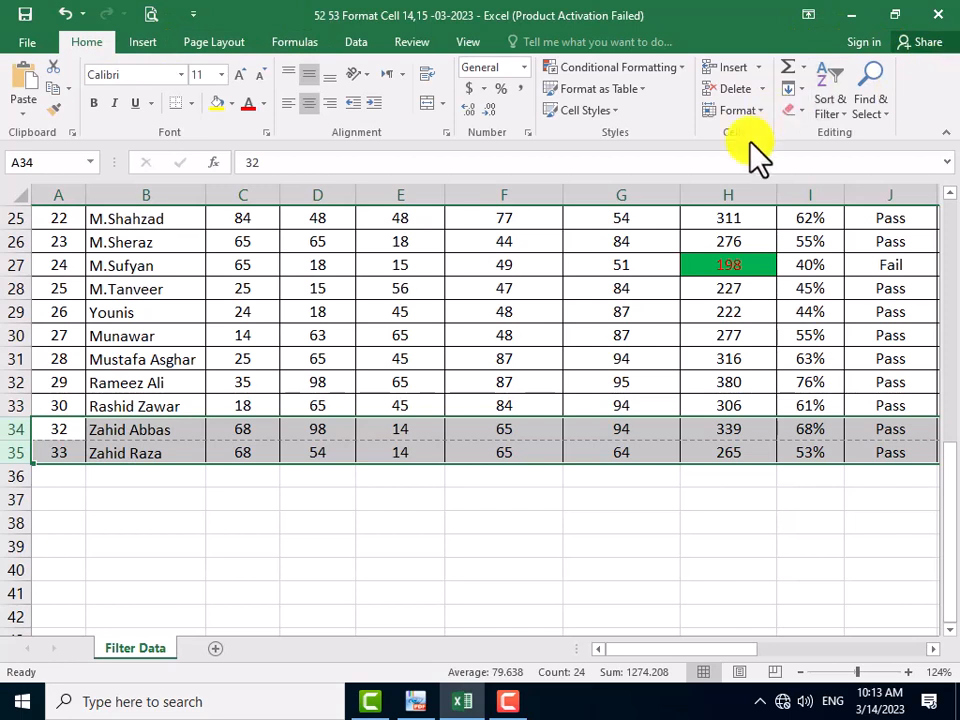
{"action": "left_click", "coordinate": [762, 88]}
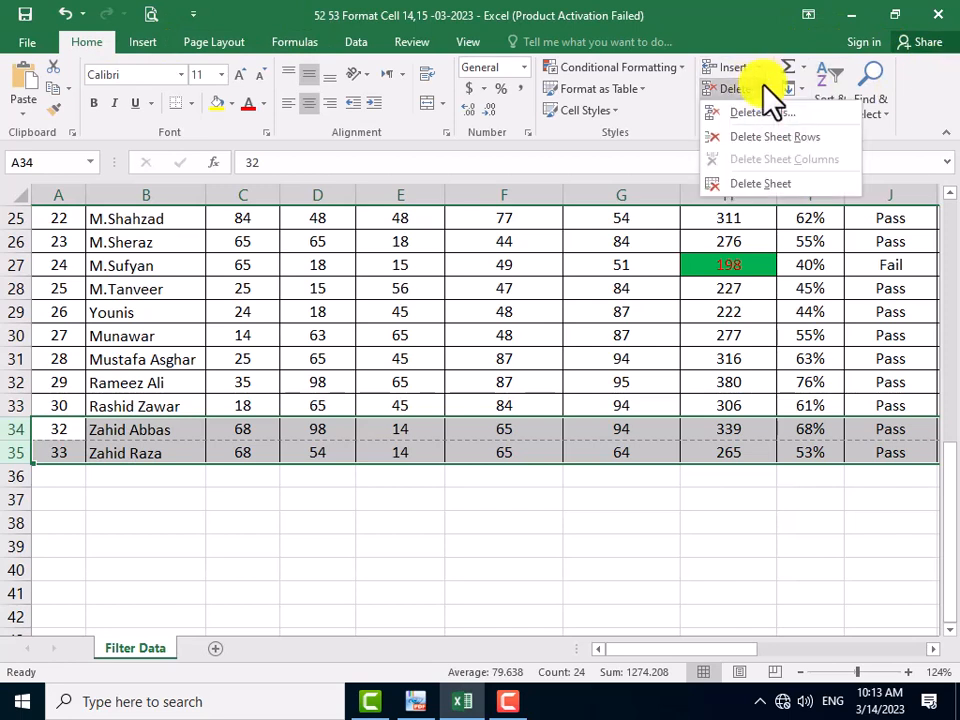
{"action": "left_click", "coordinate": [756, 136]}
{"action": "left_click", "coordinate": [438, 499]}
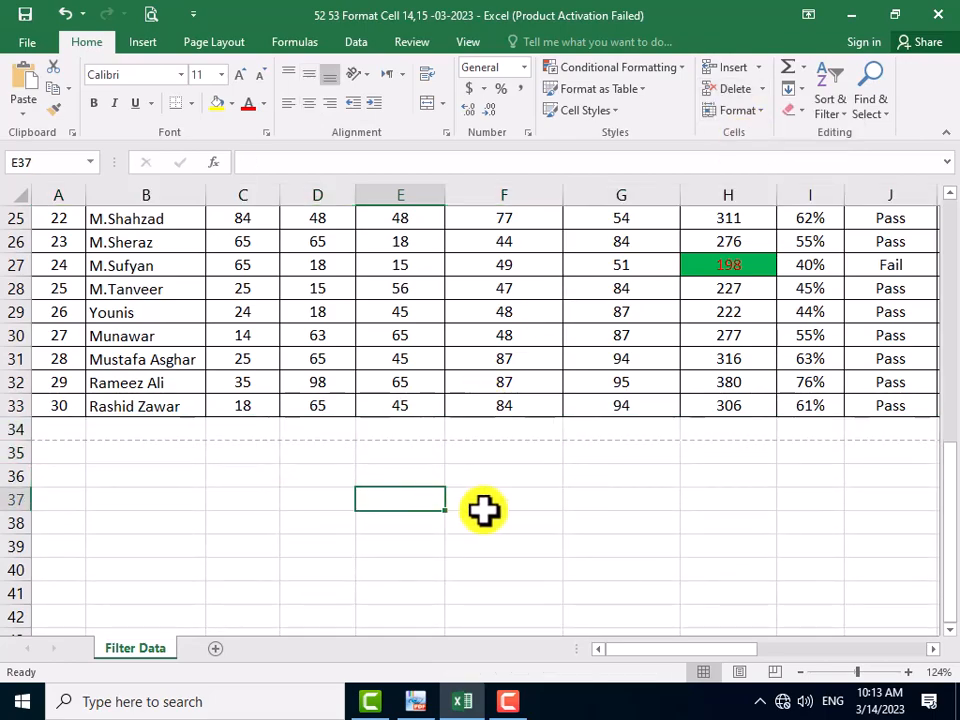
- Insert a blank column I between the Marks Obtained and % columns
{"action": "scroll", "coordinate": [531, 516], "scroll_direction": "up", "scroll_amount": 8}
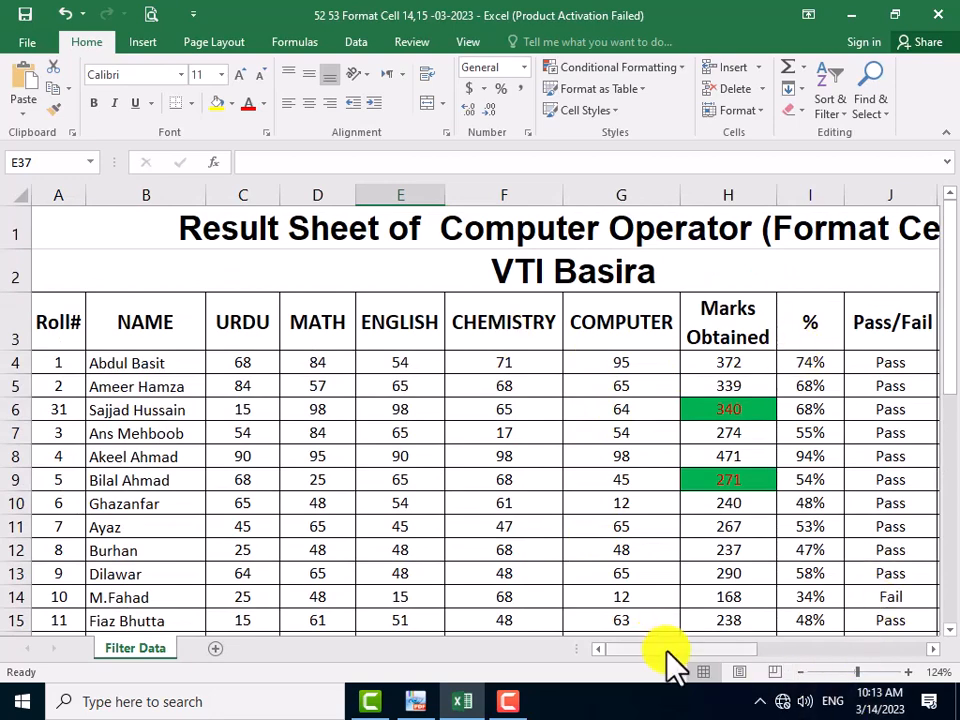
{"action": "left_click_drag", "start_coordinate": [665, 648], "coordinate": [761, 654]}
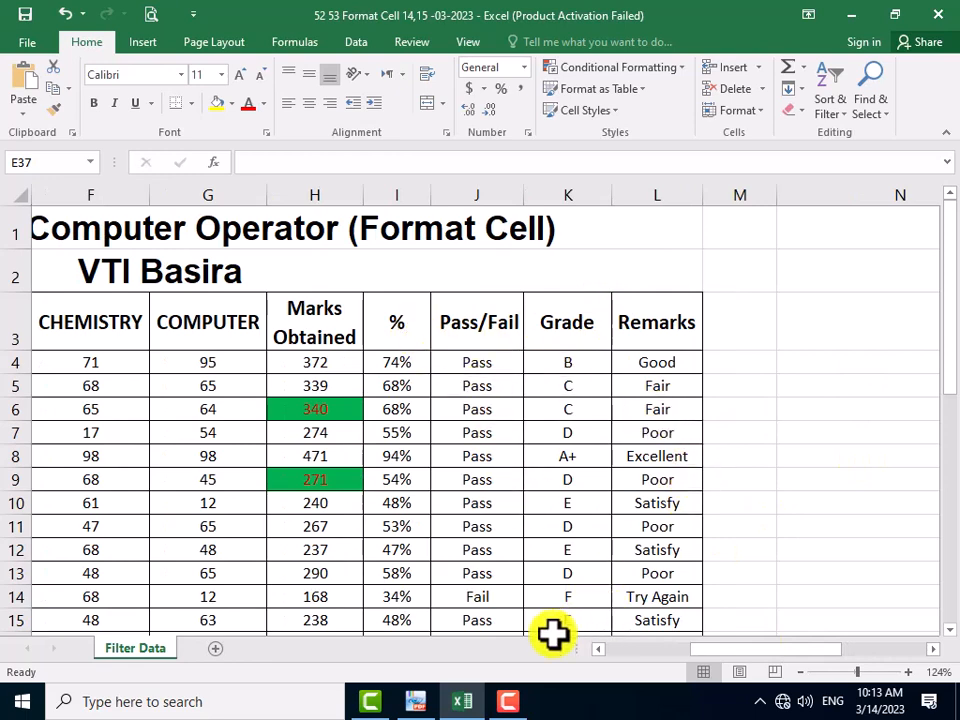
{"action": "left_click_drag", "start_coordinate": [729, 651], "coordinate": [610, 668]}
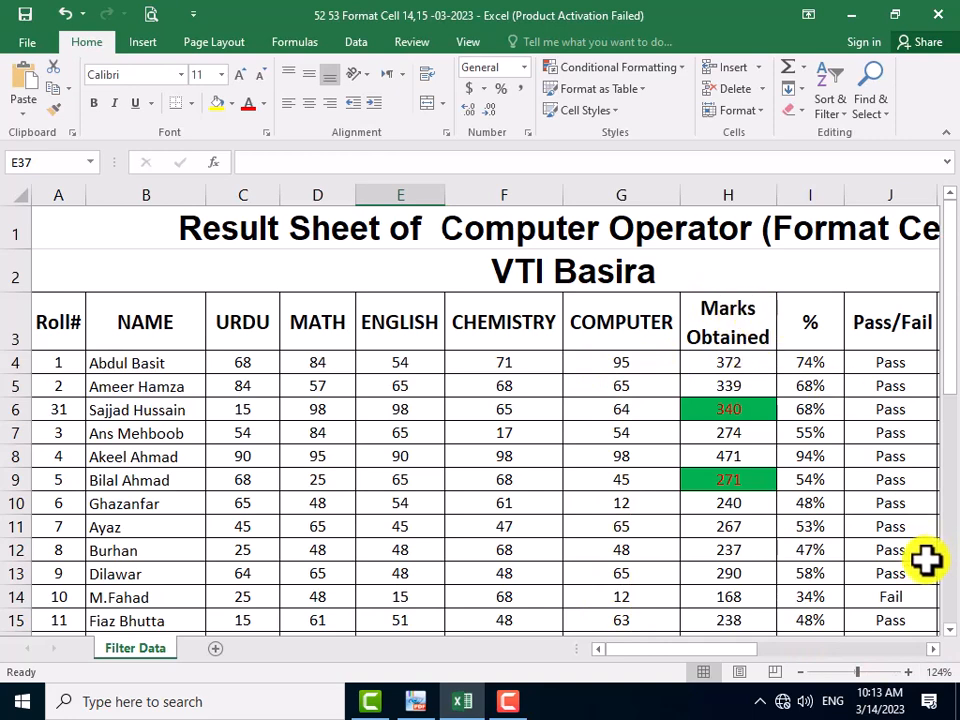
{"action": "left_click_drag", "start_coordinate": [682, 646], "coordinate": [758, 638]}
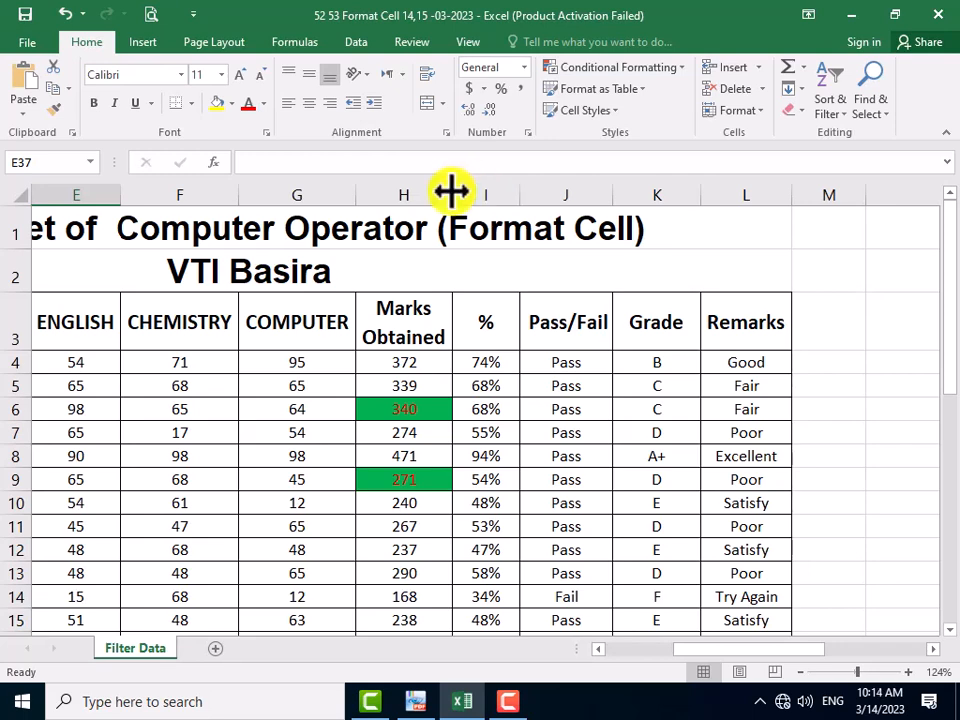
{"action": "left_click", "coordinate": [482, 194]}
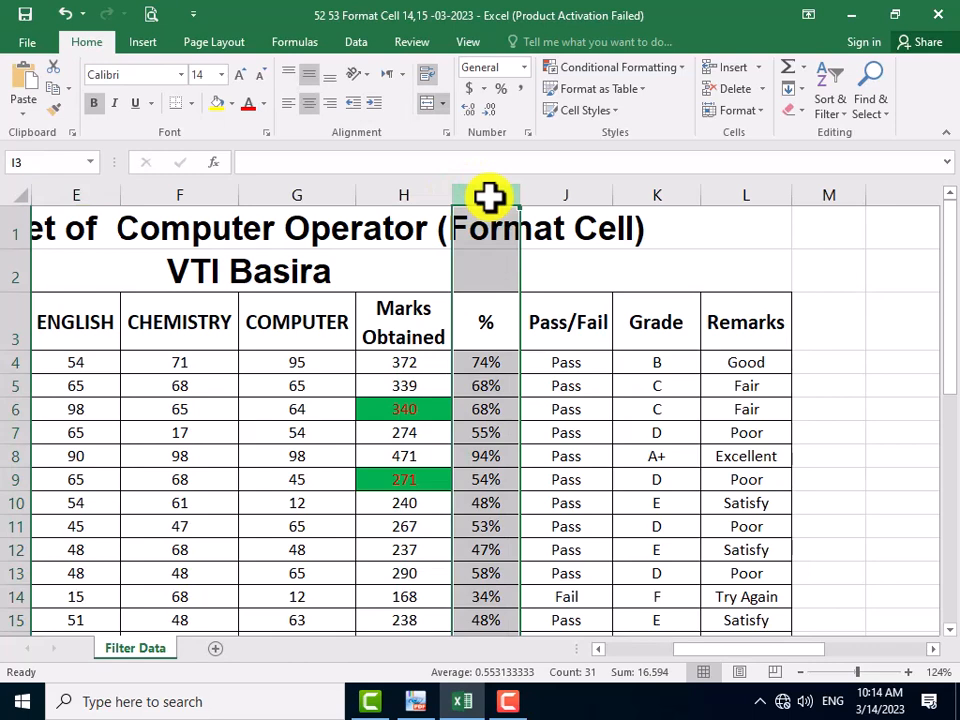
{"action": "right_click", "coordinate": [488, 197]}
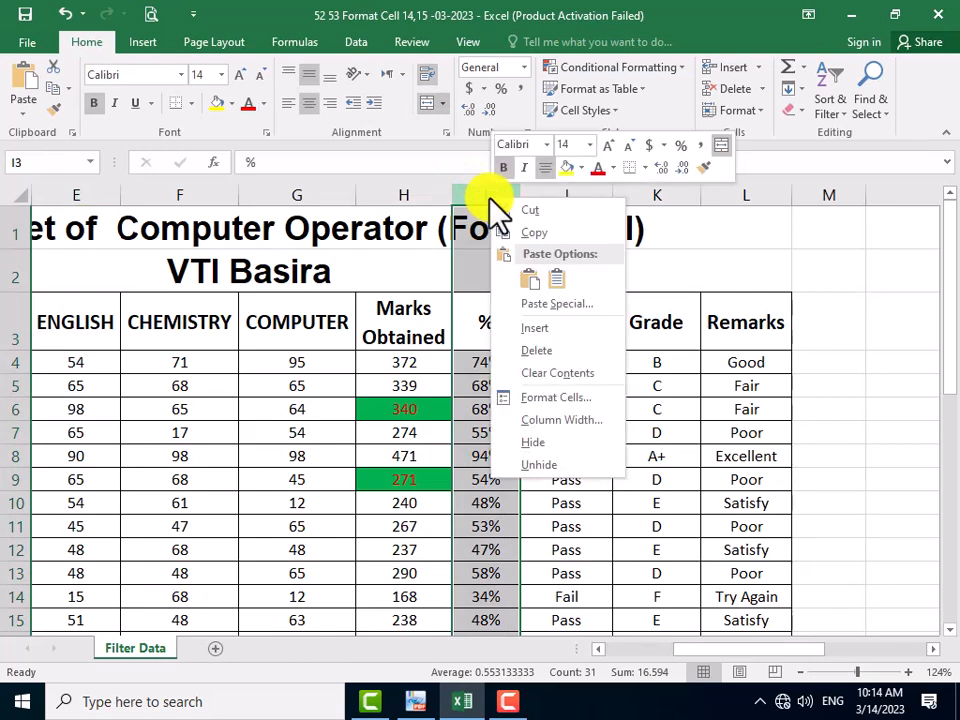
{"action": "left_click", "coordinate": [549, 322]}
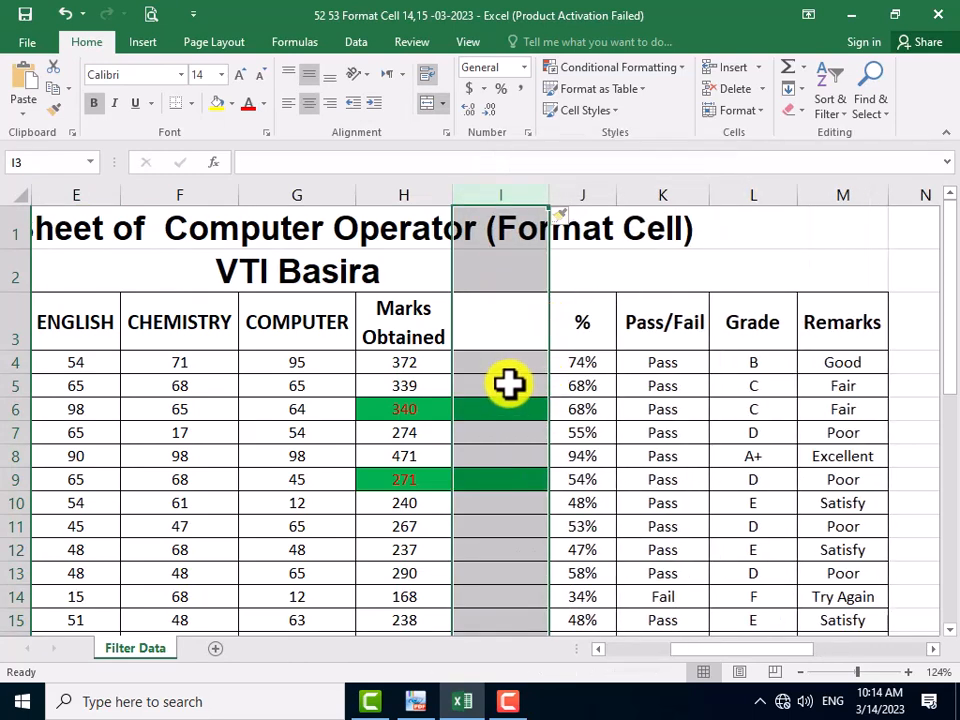
- Enter the heading Total Marks in cell I3 of the blank column
{"action": "left_click", "coordinate": [494, 330]}
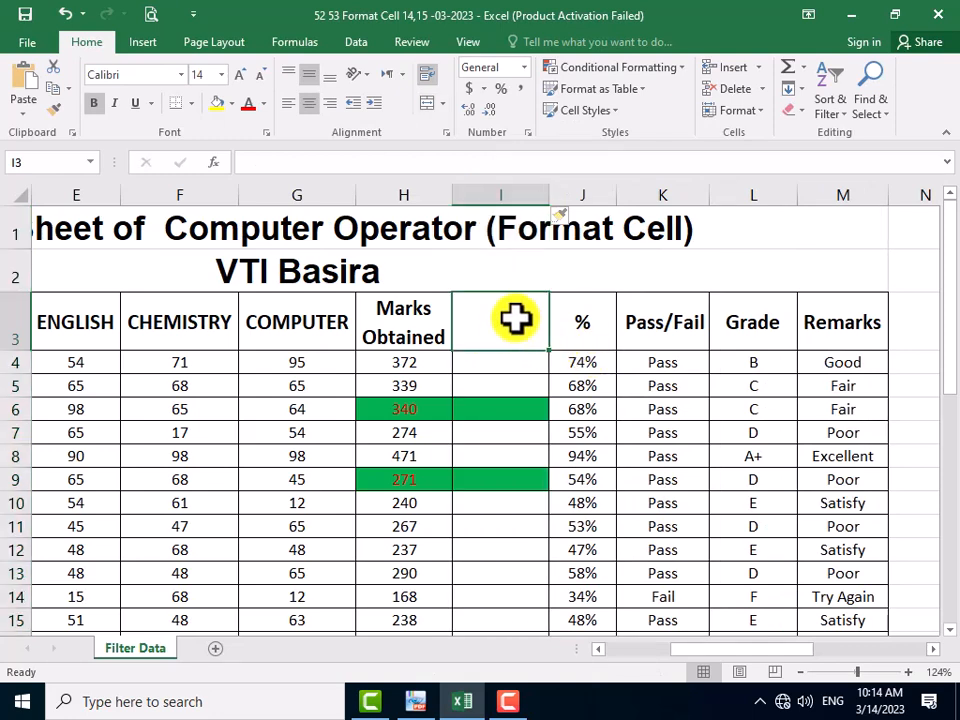
{"action": "type", "text": "j"}
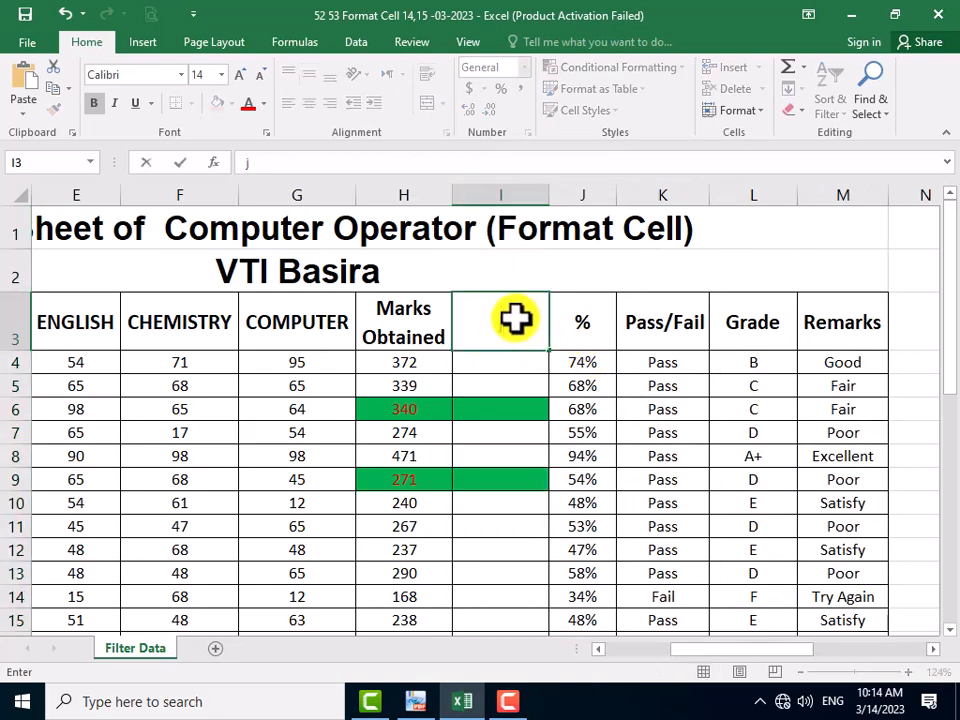
{"action": "key", "text": "Up"}
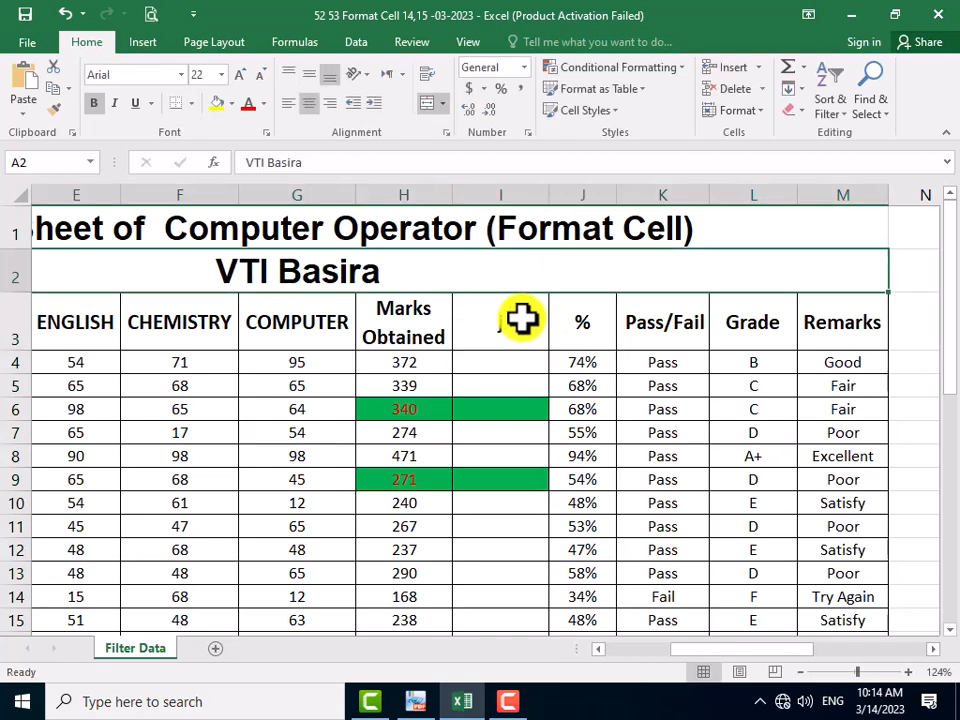
{"action": "left_click", "coordinate": [519, 318]}
{"action": "type", "text": "T"}
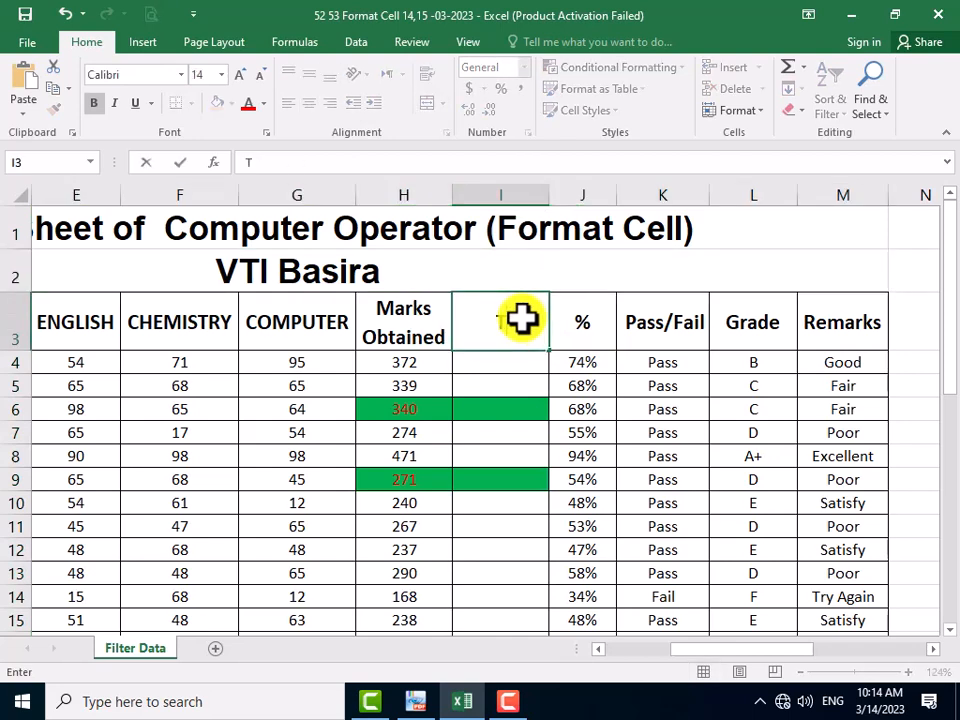
{"action": "type", "text": "otal Marks"}
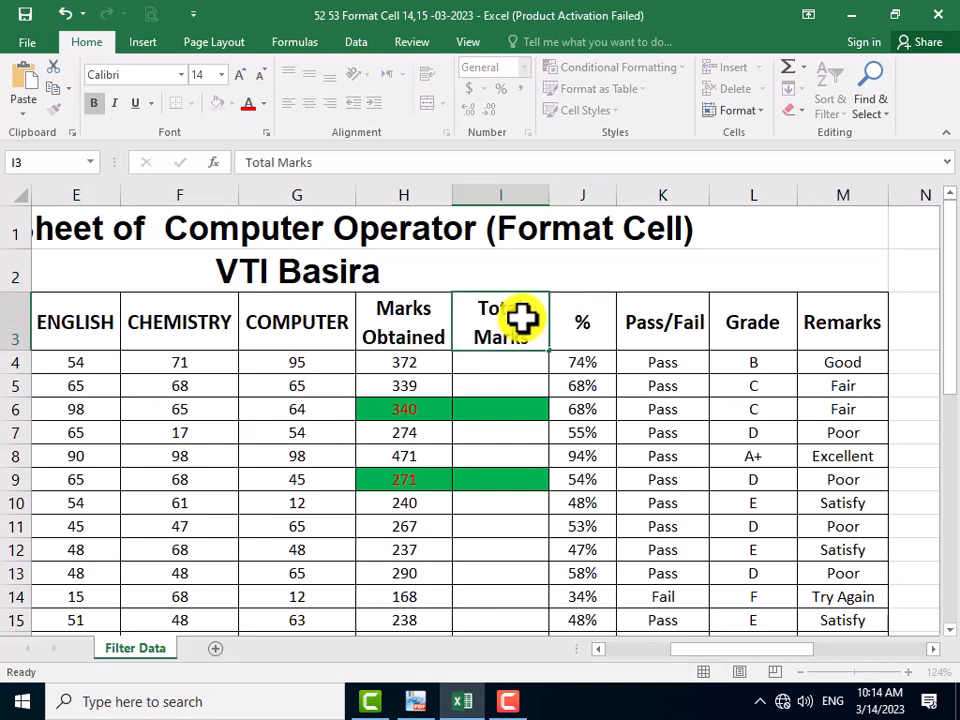
- Enter 500 in cell I4, fill it down the Total Marks column to I33, and save the workbook
{"action": "key", "text": "Return"}
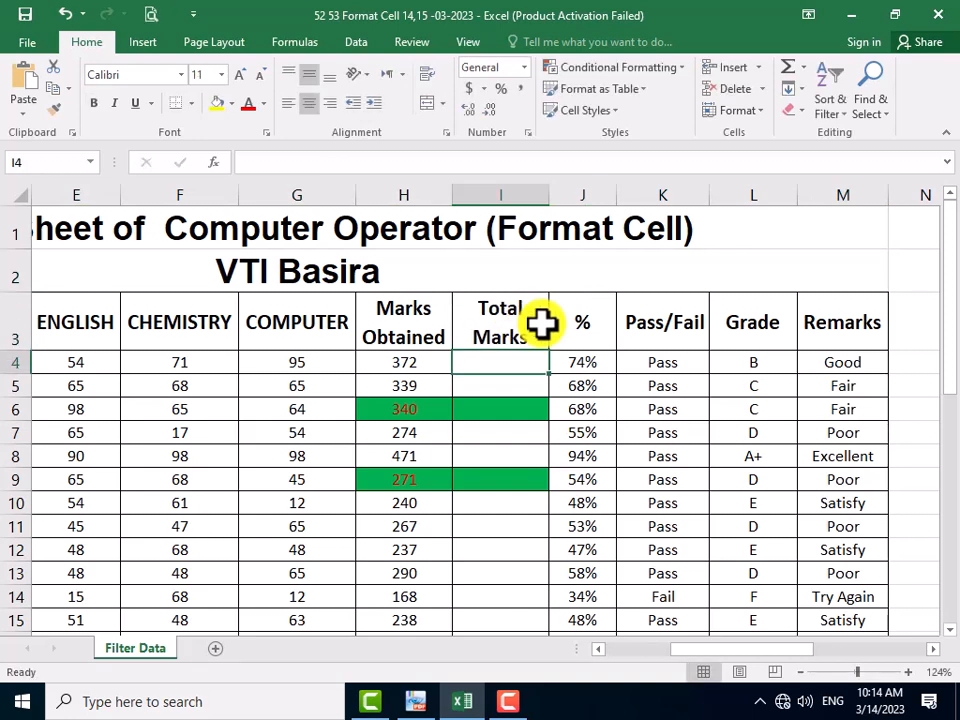
{"action": "type", "text": "500"}
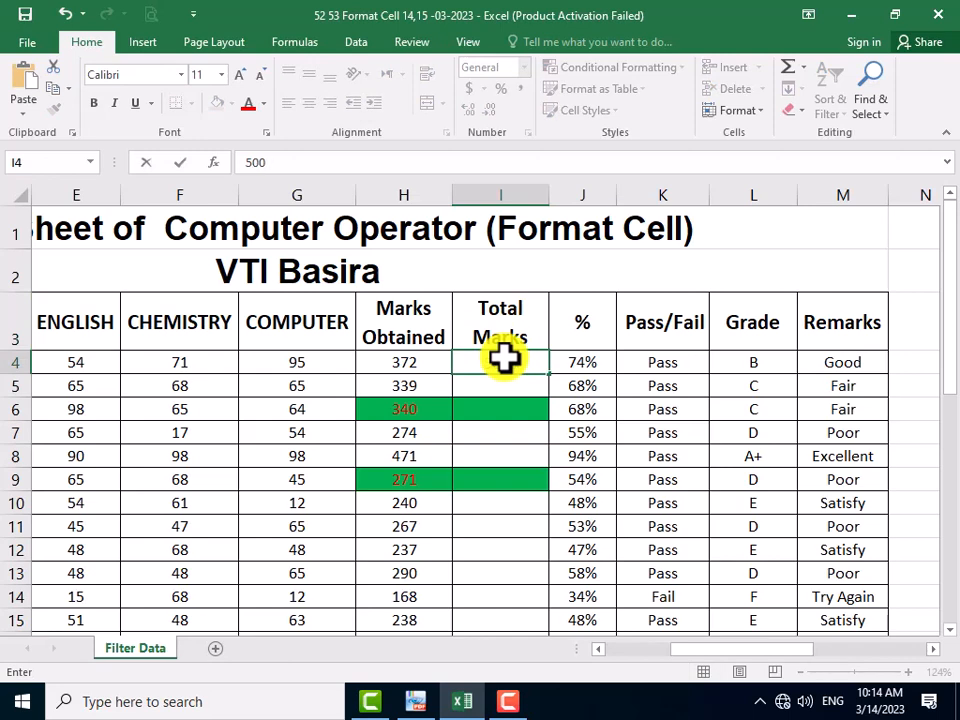
{"action": "key", "text": "Return"}
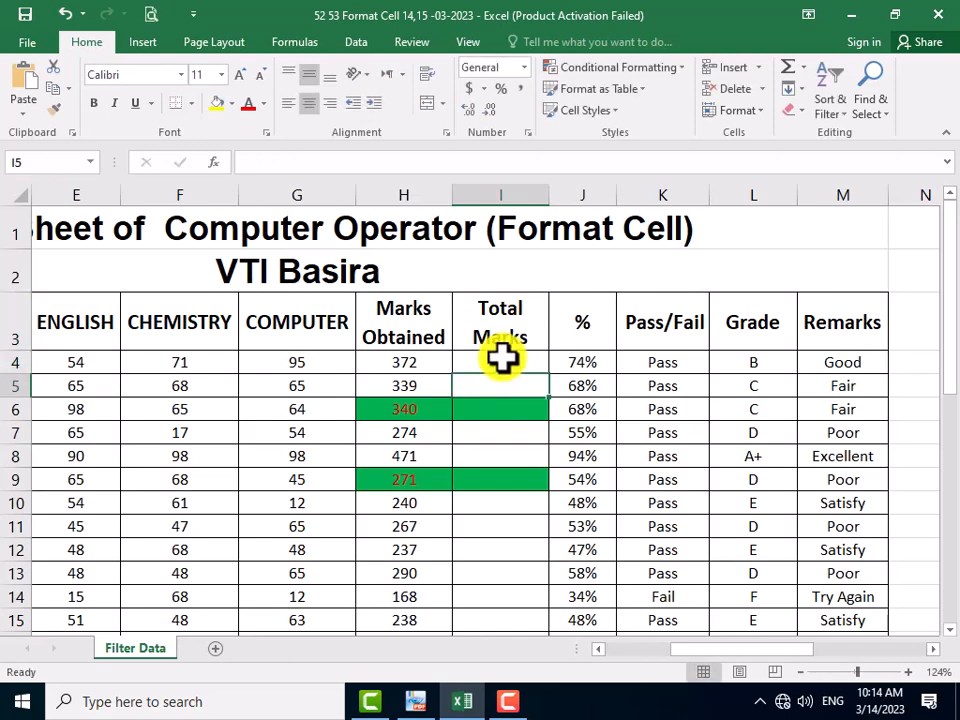
{"action": "left_click", "coordinate": [499, 360]}
{"action": "left_click_drag", "start_coordinate": [553, 377], "coordinate": [469, 572]}
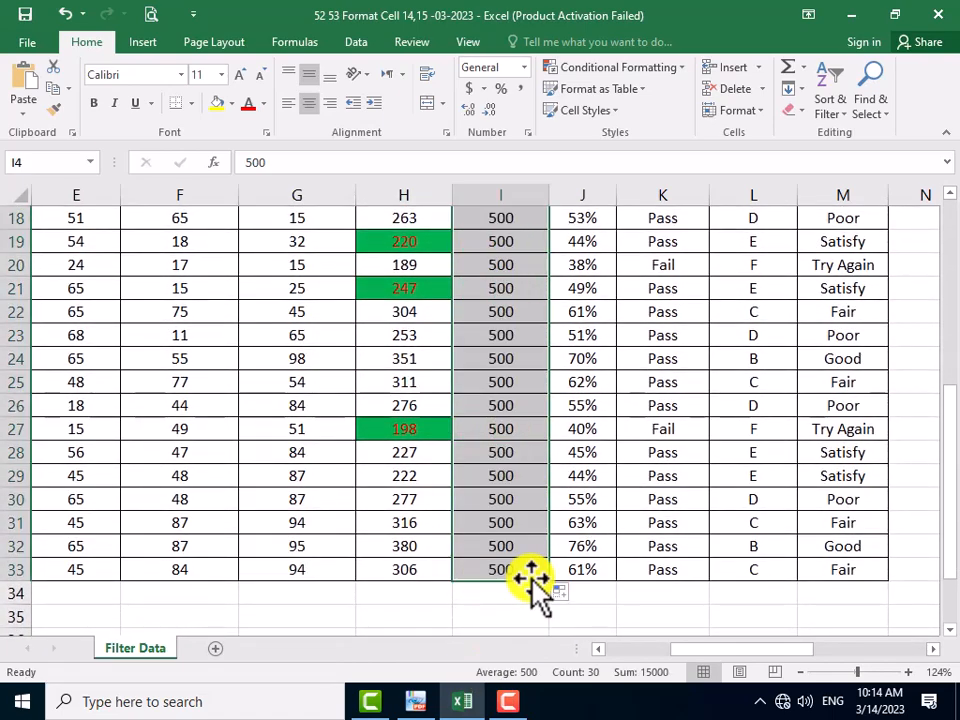
{"action": "key", "text": "ctrl+s"}
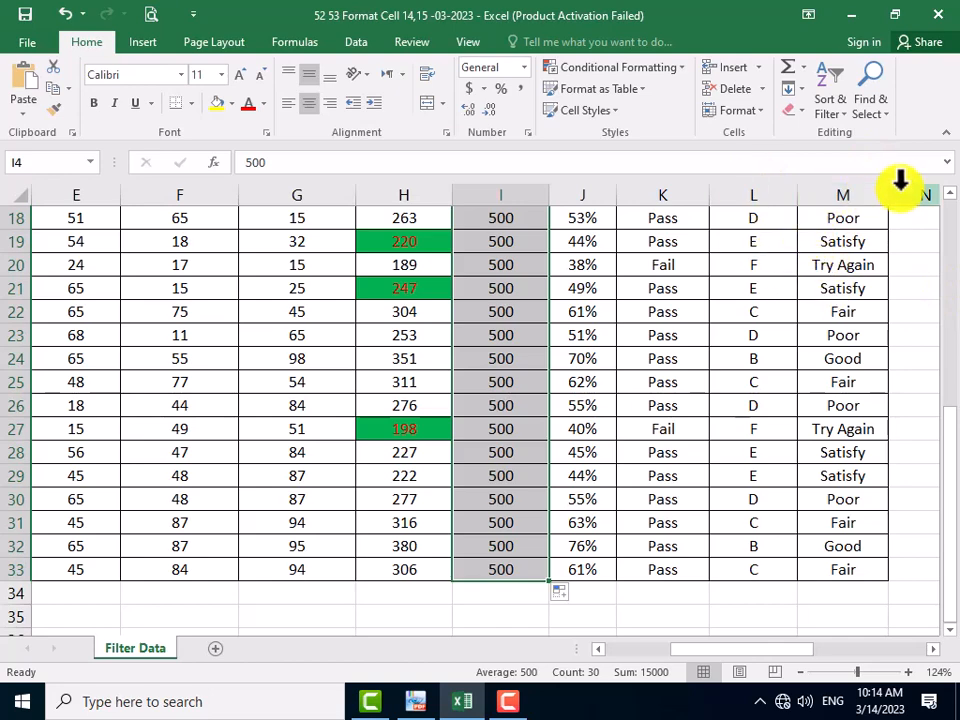
- Inspect the nested IF formula behind the first student's Remarks in cell M4 without changing it
{"action": "scroll", "coordinate": [645, 362], "scroll_direction": "up", "scroll_amount": 6}
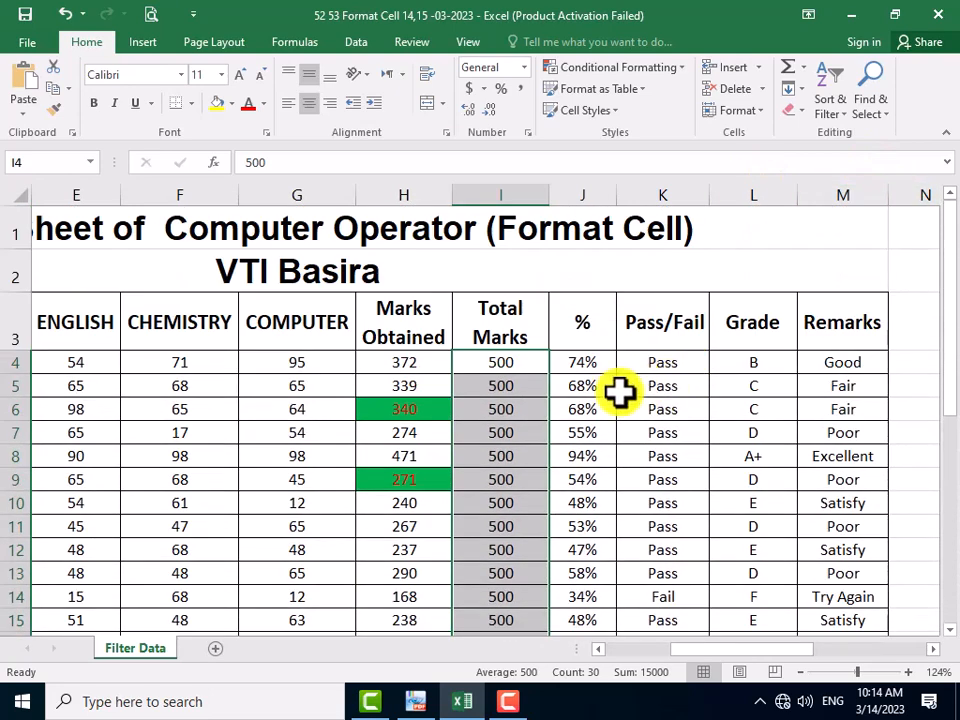
{"action": "left_click_drag", "start_coordinate": [748, 650], "coordinate": [797, 648]}
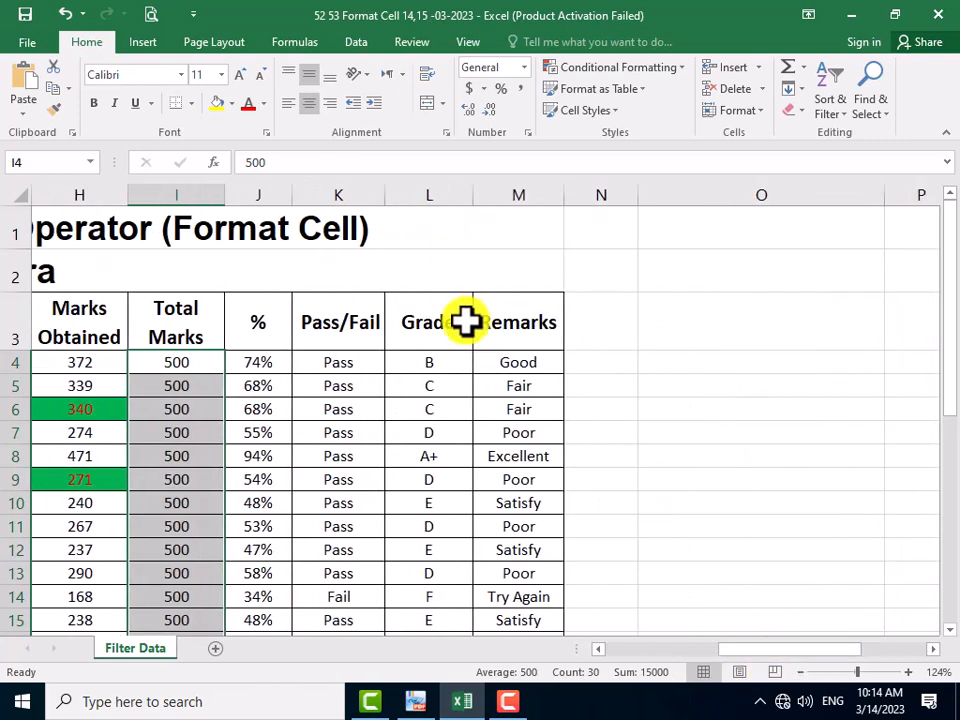
{"action": "left_click", "coordinate": [501, 364]}
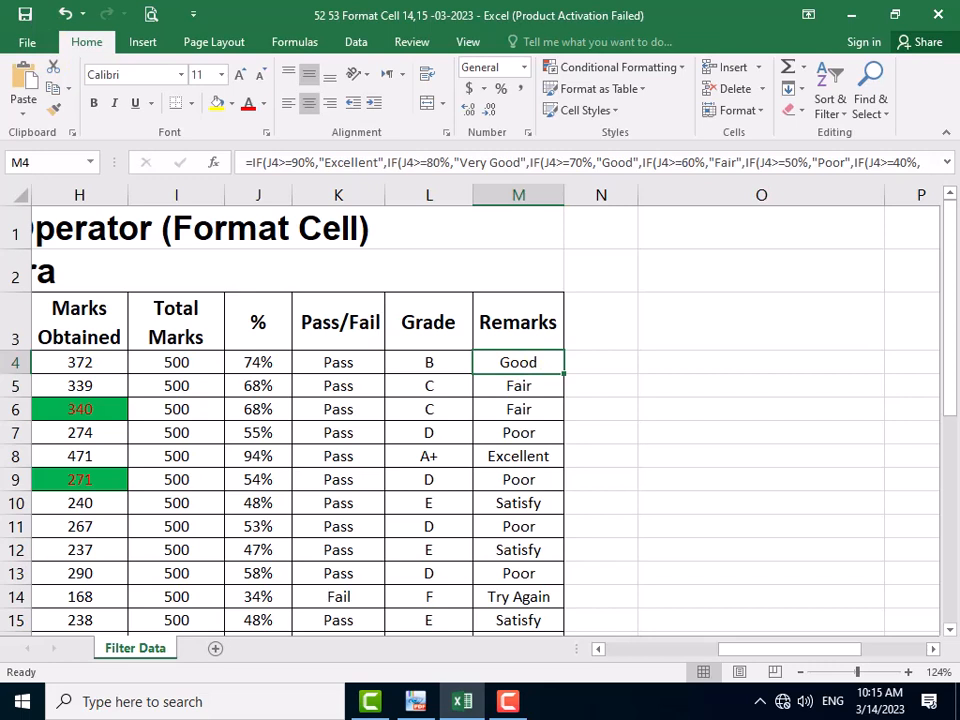
{"action": "double_click", "coordinate": [505, 363]}
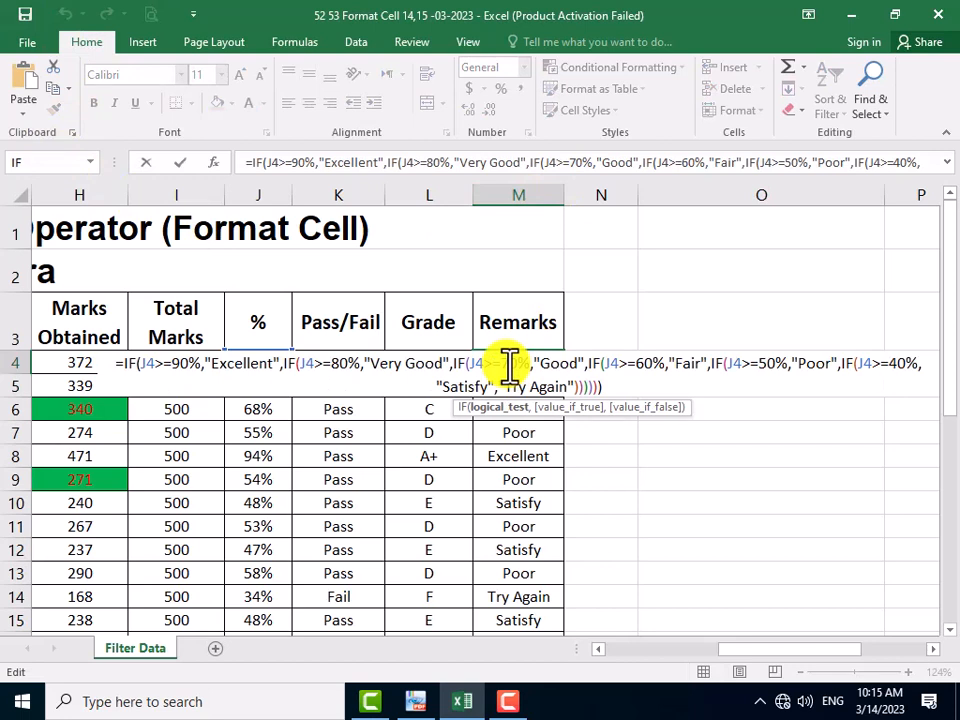
{"action": "key", "text": "Escape"}
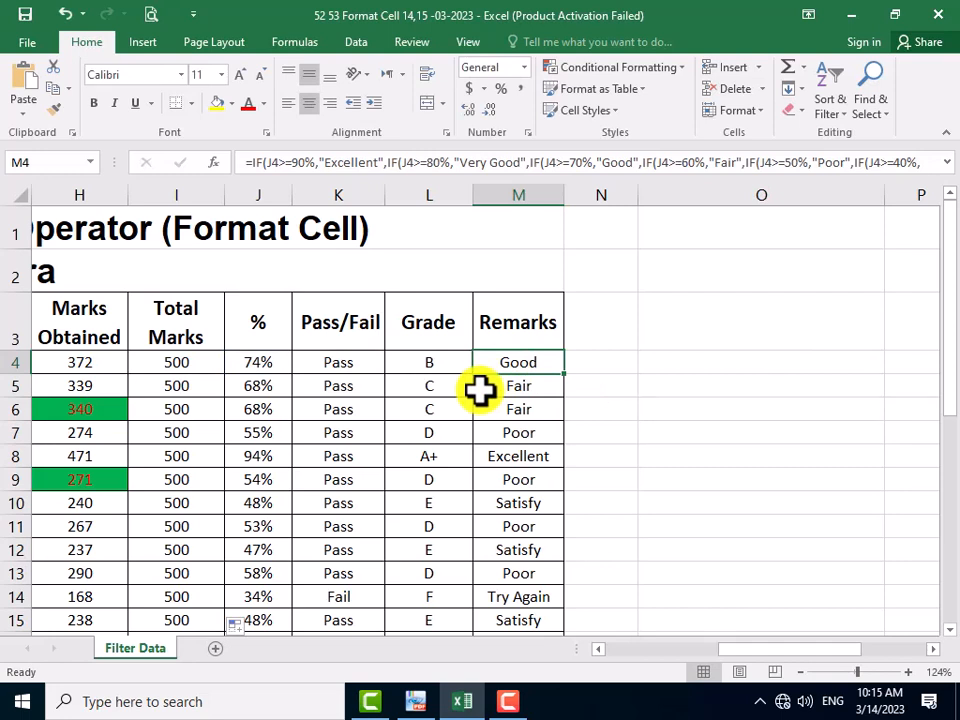
{"action": "key", "text": "F2"}
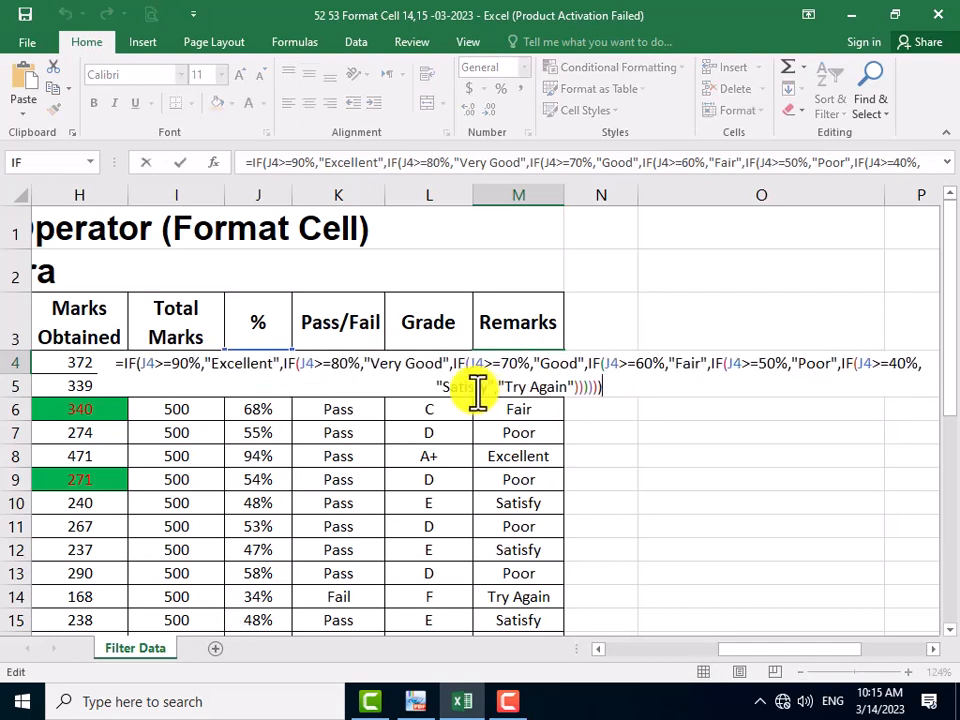
{"action": "double_click", "coordinate": [474, 386]}
{"action": "key", "text": "Escape"}
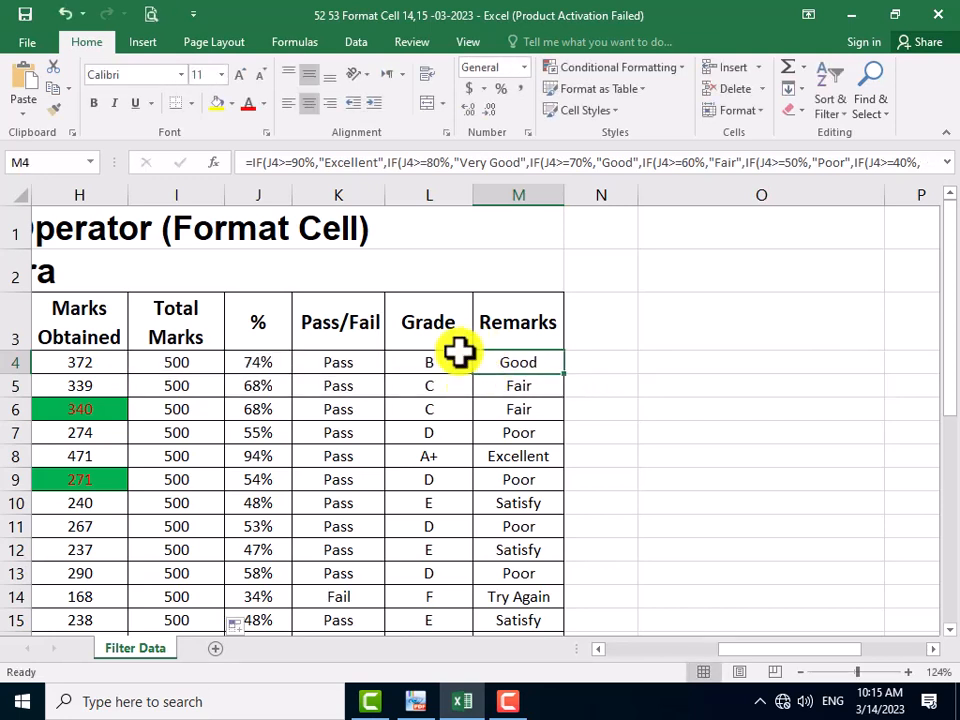
- Inspect the IF formula in the first student's Pass/Fail cell K4
{"action": "double_click", "coordinate": [369, 361]}
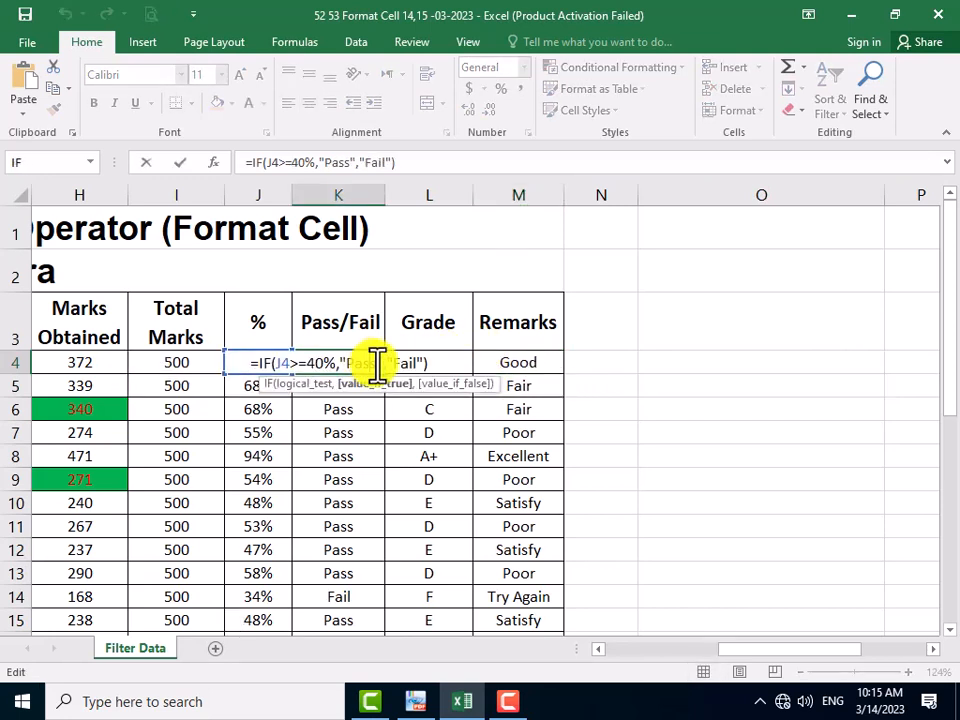
{"action": "left_click", "coordinate": [431, 366]}
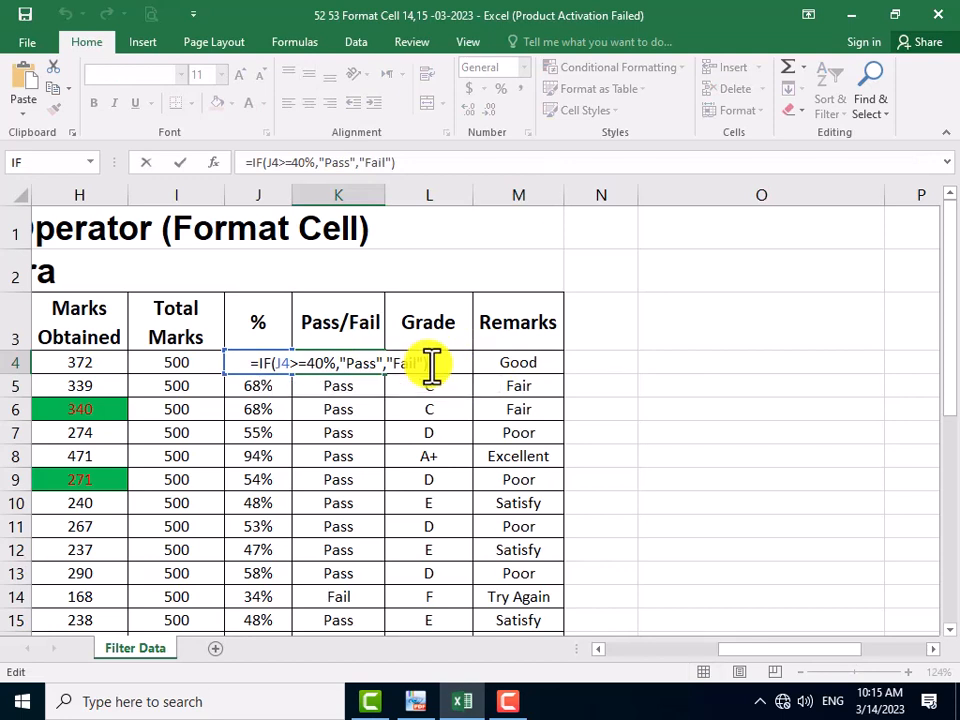
{"action": "left_click_drag", "start_coordinate": [660, 366], "coordinate": [649, 351]}
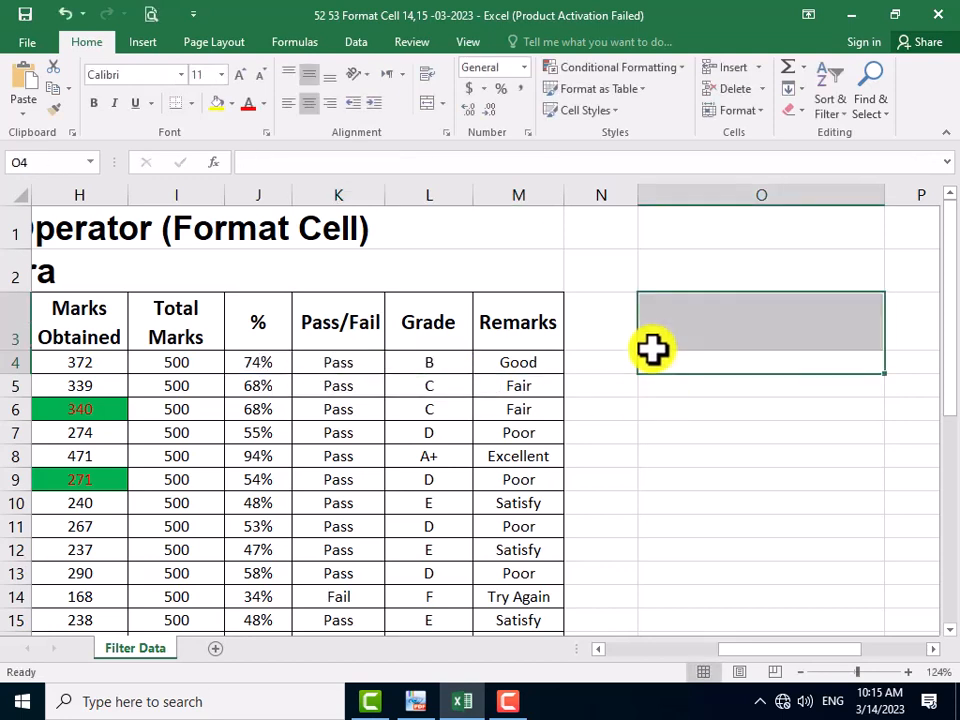
- Try overwriting the Remarks formula in cell M4 with the plain text "good"
{"action": "left_click", "coordinate": [507, 357]}
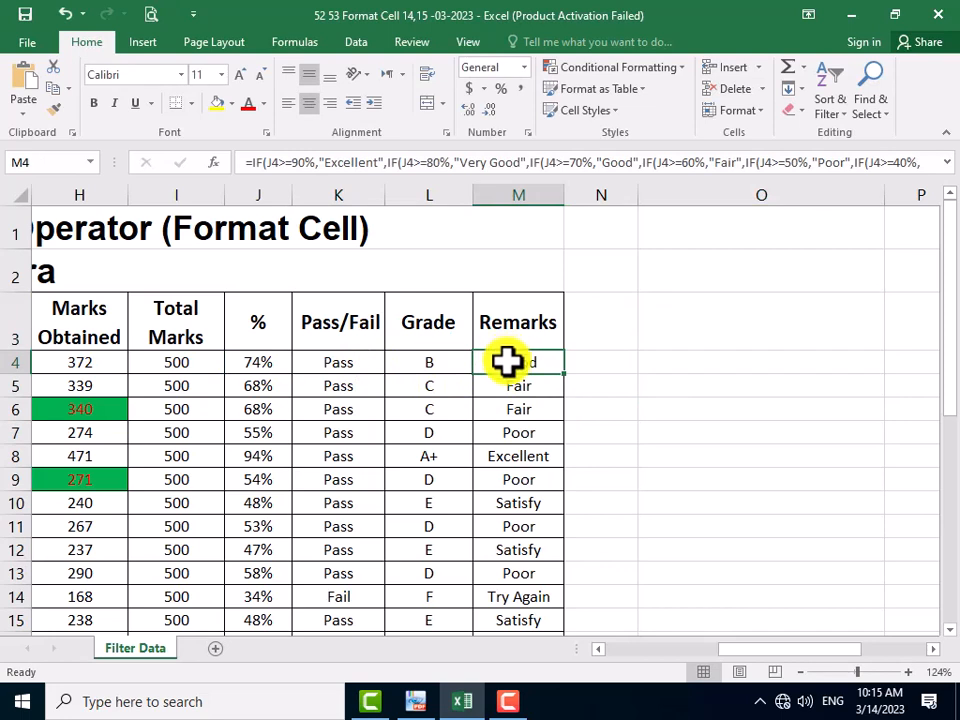
{"action": "type", "text": "ghgh"}
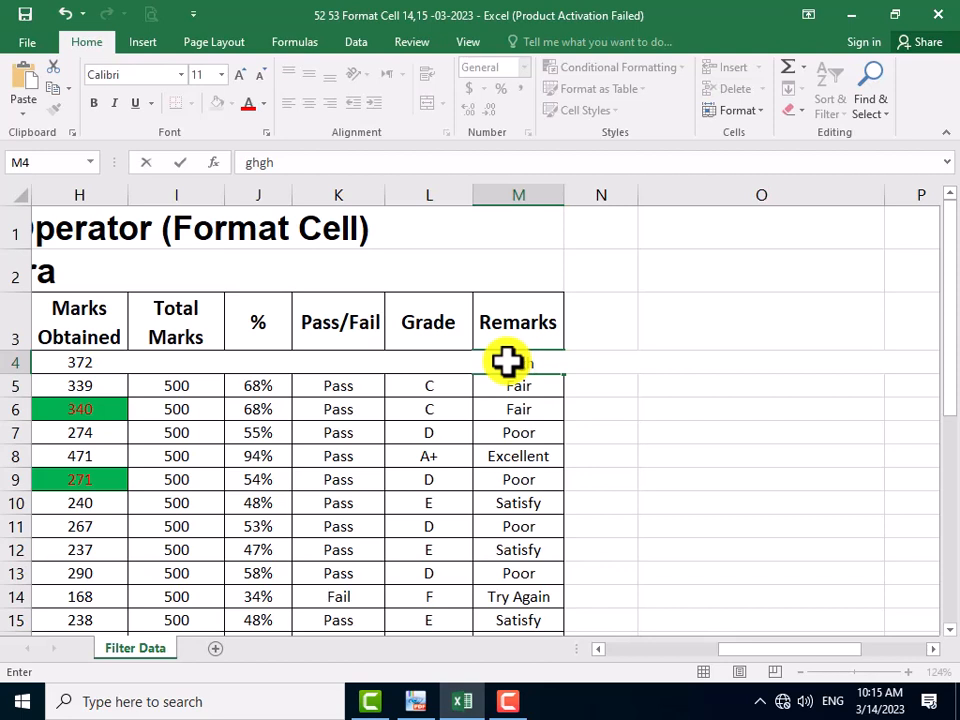
{"action": "key", "text": "ctrl+z"}
{"action": "key", "text": "F2"}
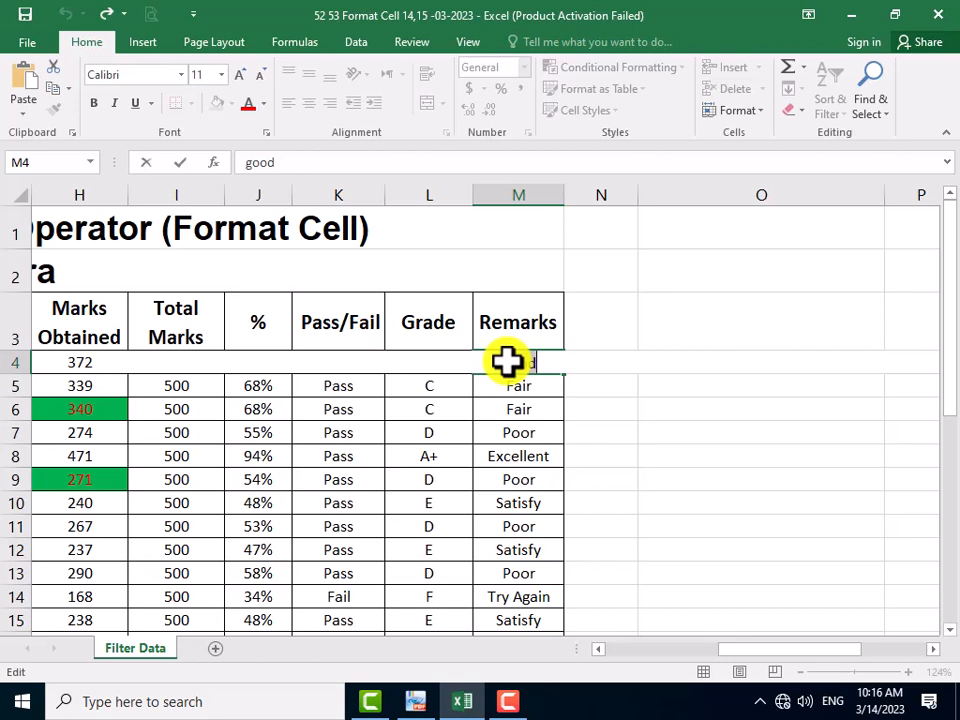
{"action": "left_click_drag", "start_coordinate": [507, 362], "coordinate": [621, 433]}
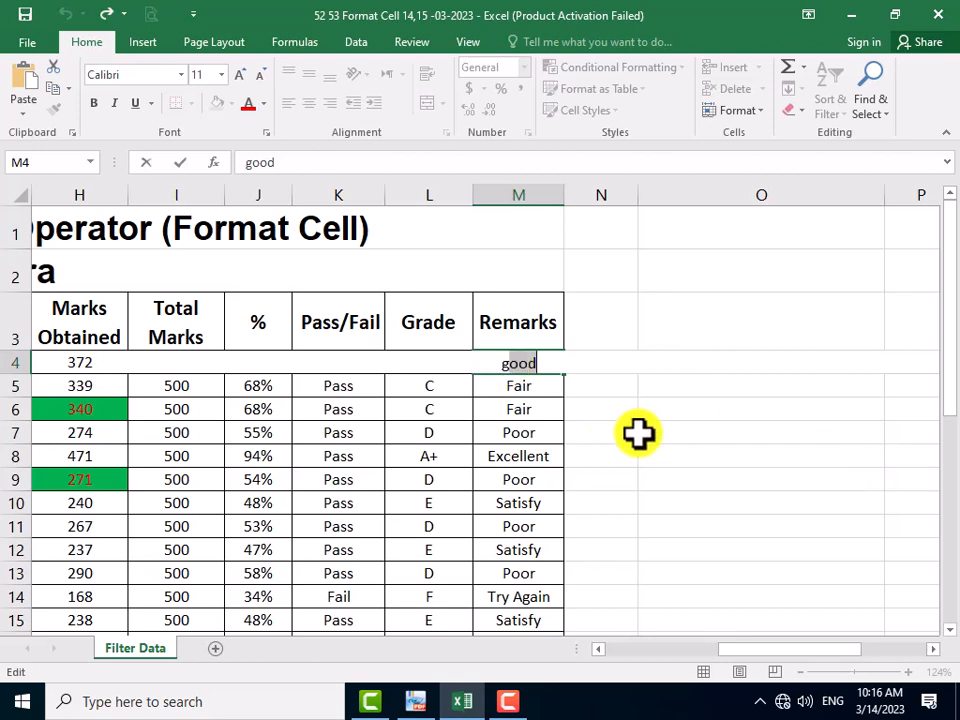
{"action": "key", "text": "Escape"}
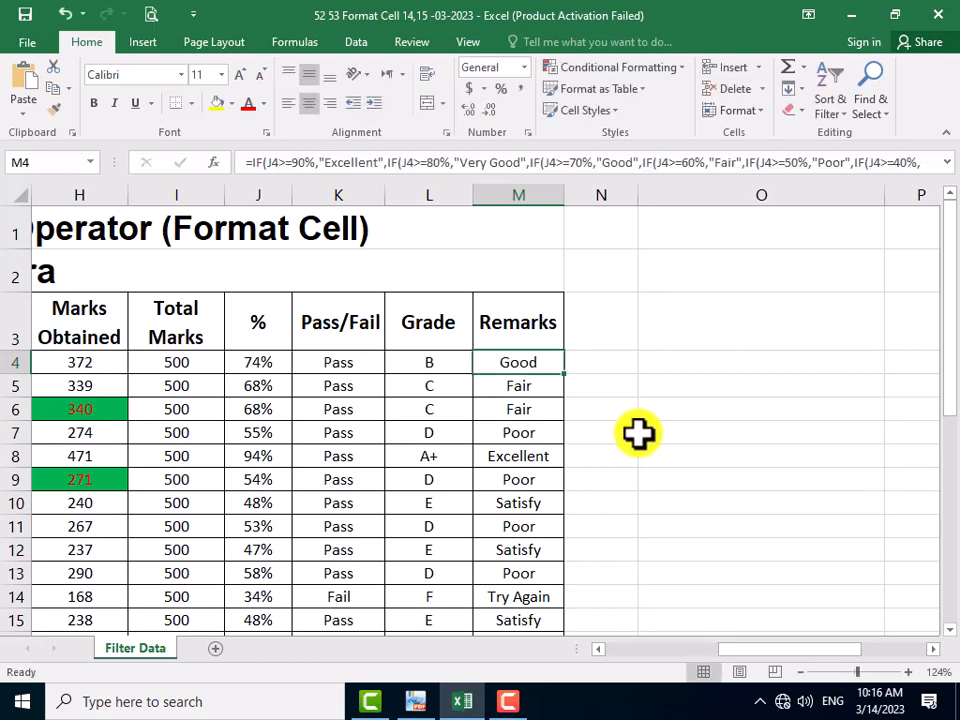
- Review the Remarks formulas in cells M4 and M6 in edit mode, leaving them unchanged
{"action": "double_click", "coordinate": [505, 362]}
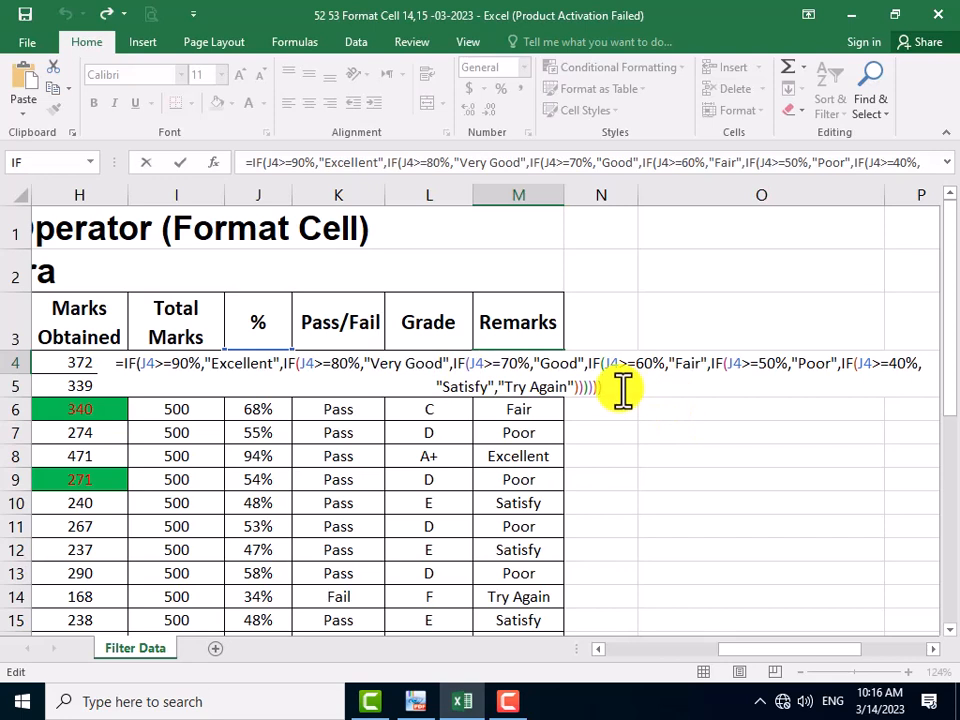
{"action": "left_click", "coordinate": [500, 409]}
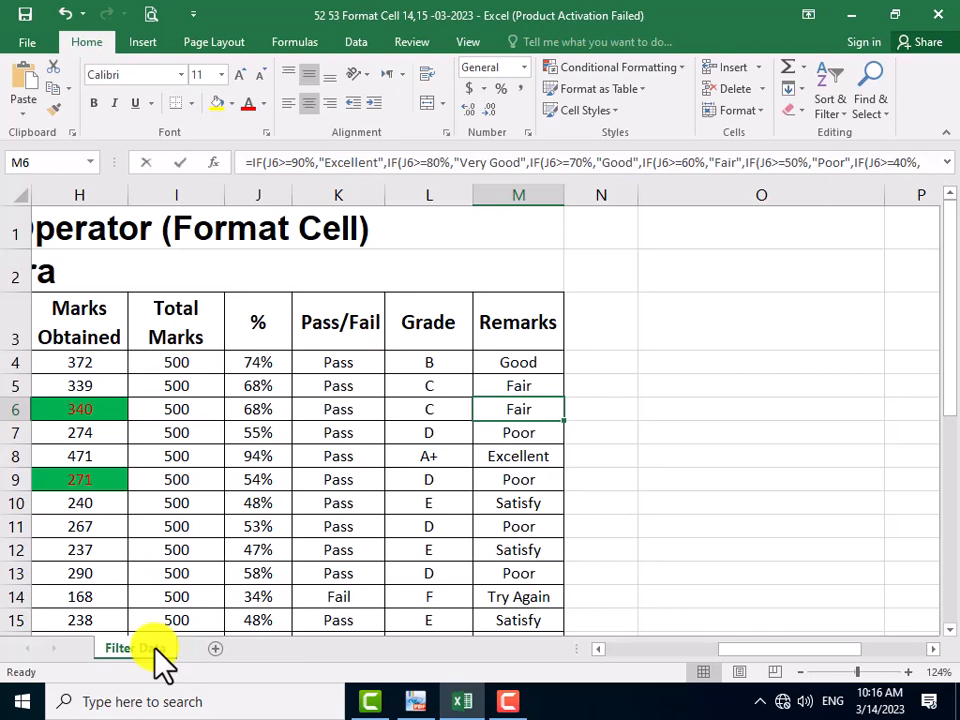
{"action": "key", "text": "F2"}
{"action": "key", "text": "Escape"}
- Rename the Filter Data worksheet as Format Cell
{"action": "right_click", "coordinate": [154, 643]}
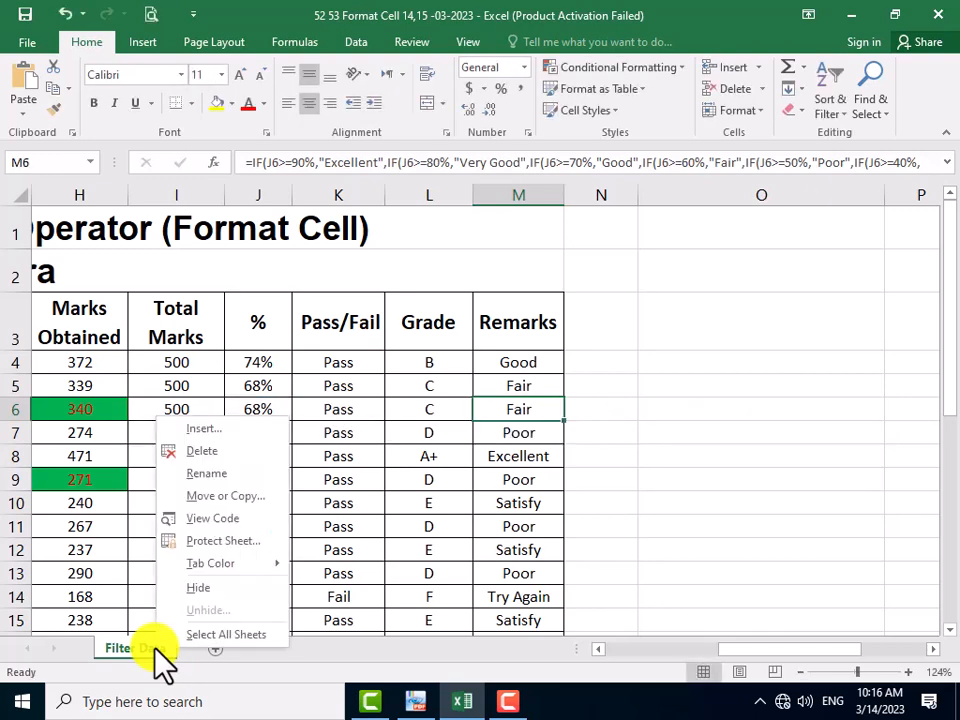
{"action": "left_click", "coordinate": [208, 470]}
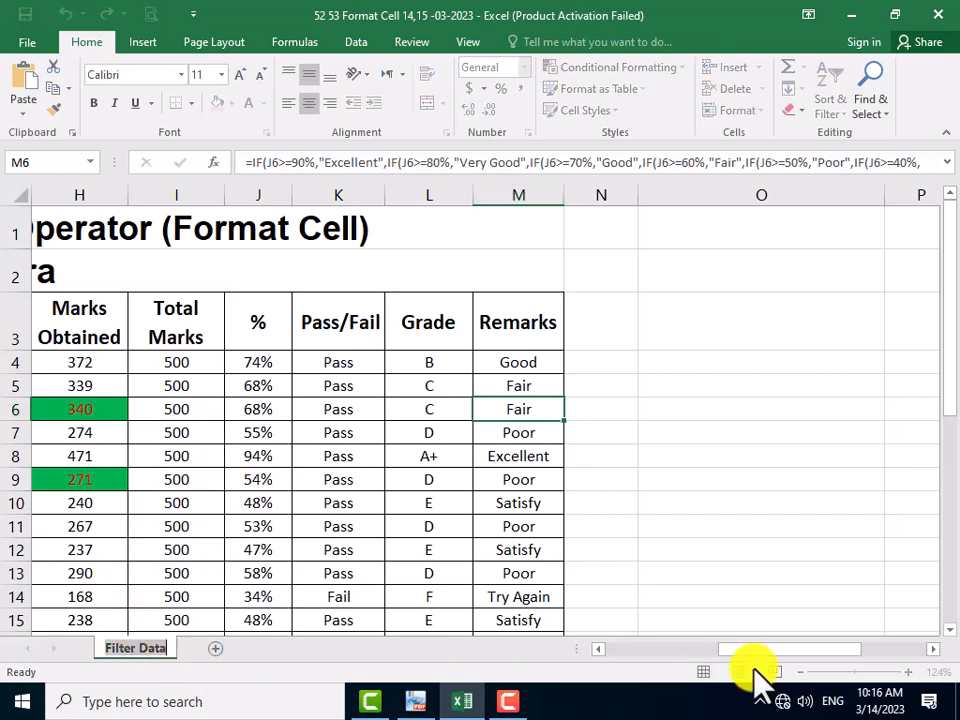
{"action": "type", "text": "F"}
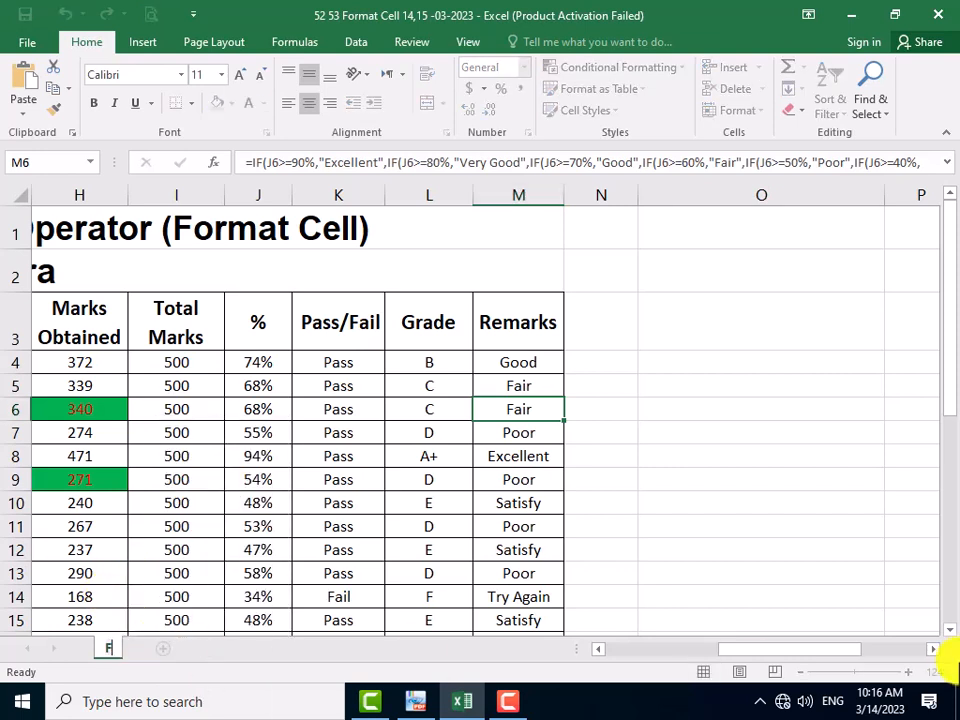
{"action": "type", "text": "ormat Cell"}
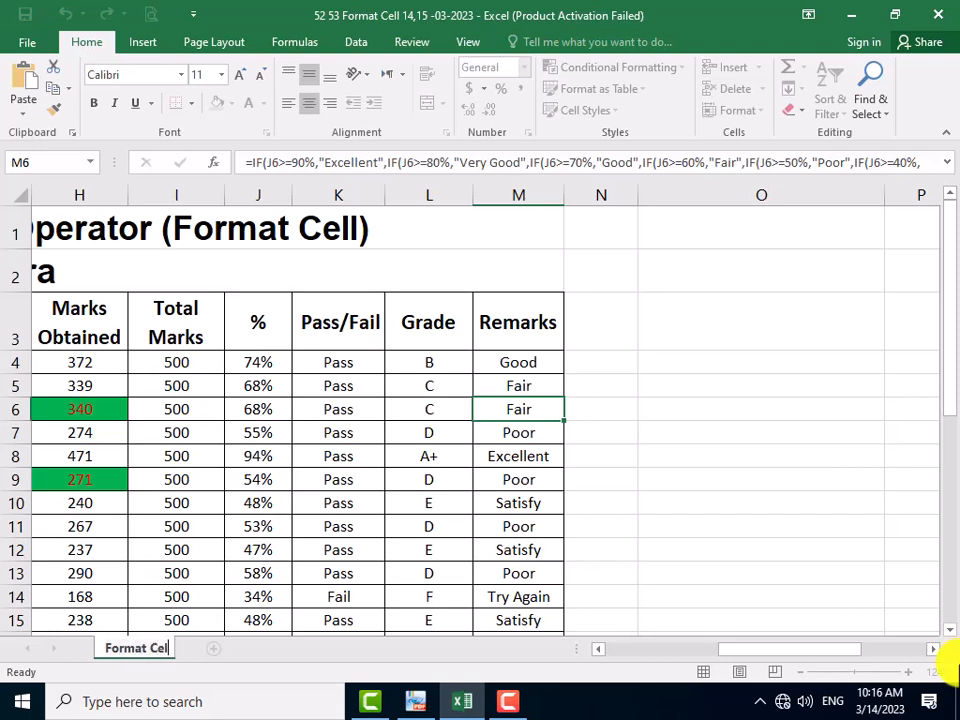
{"action": "key", "text": "Return"}
- Examine the roll numbers and student records from the first to the last row for one out of sequence
{"action": "left_click", "coordinate": [520, 355]}
{"action": "scroll", "coordinate": [597, 660], "scroll_direction": "left", "scroll_amount": 5}
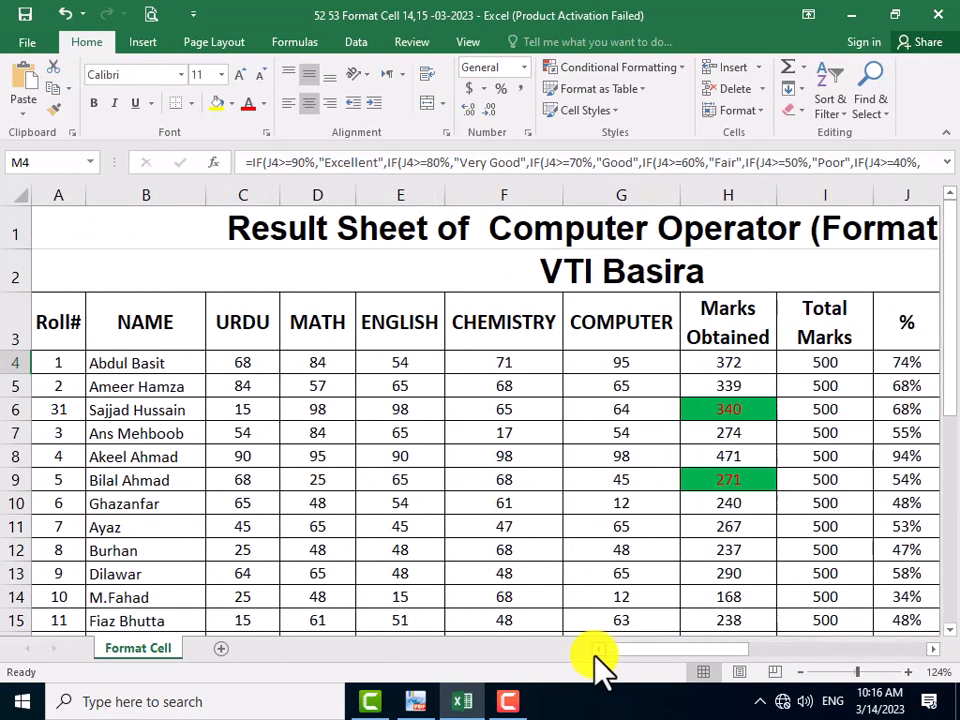
{"action": "scroll", "coordinate": [118, 461], "scroll_direction": "down", "scroll_amount": 8}
{"action": "scroll", "coordinate": [130, 471], "scroll_direction": "up", "scroll_amount": 2}
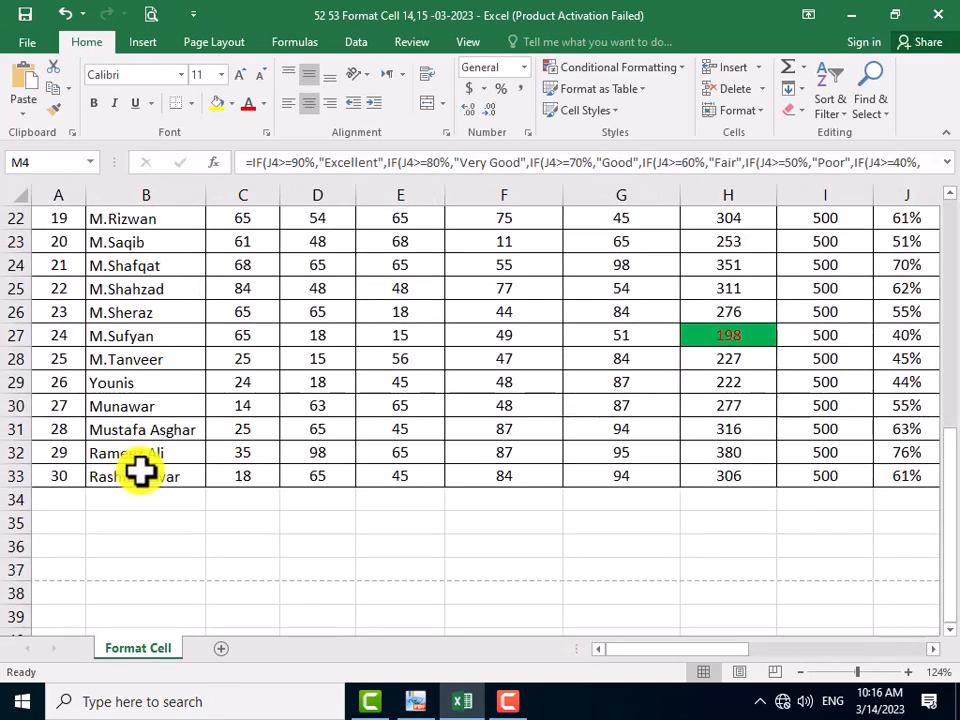
{"action": "scroll", "coordinate": [92, 484], "scroll_direction": "up", "scroll_amount": 1}
{"action": "scroll", "coordinate": [92, 484], "scroll_direction": "up", "scroll_amount": 6}
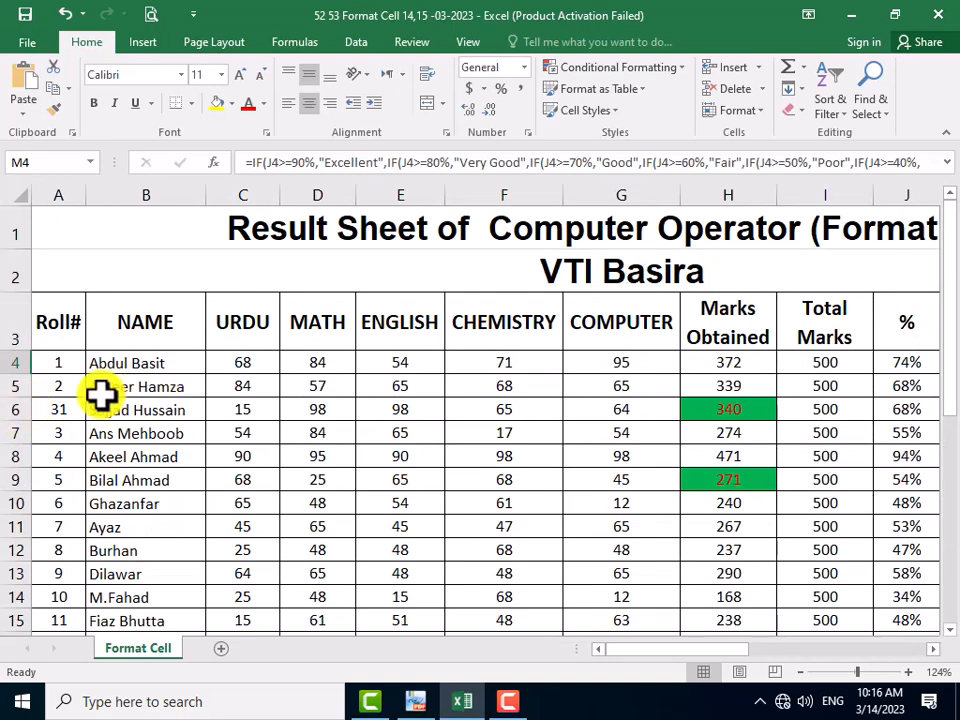
{"action": "scroll", "coordinate": [108, 415], "scroll_direction": "down", "scroll_amount": 4}
{"action": "scroll", "coordinate": [111, 422], "scroll_direction": "down", "scroll_amount": 2}
{"action": "scroll", "coordinate": [137, 542], "scroll_direction": "up", "scroll_amount": 2}
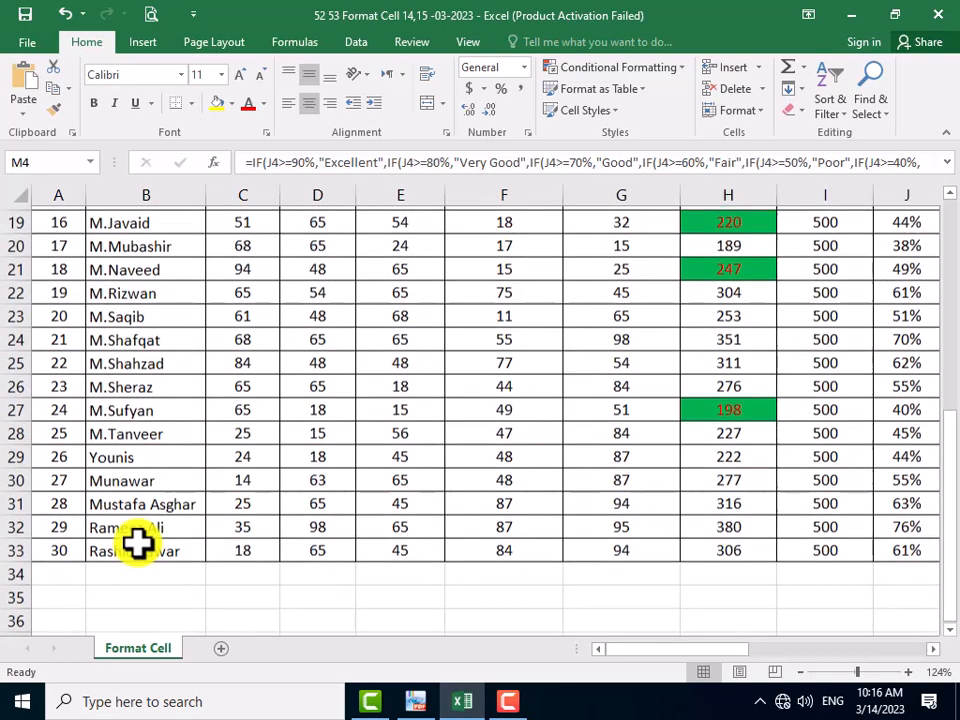
{"action": "scroll", "coordinate": [137, 535], "scroll_direction": "up", "scroll_amount": 4}
{"action": "scroll", "coordinate": [124, 456], "scroll_direction": "up", "scroll_amount": 1}
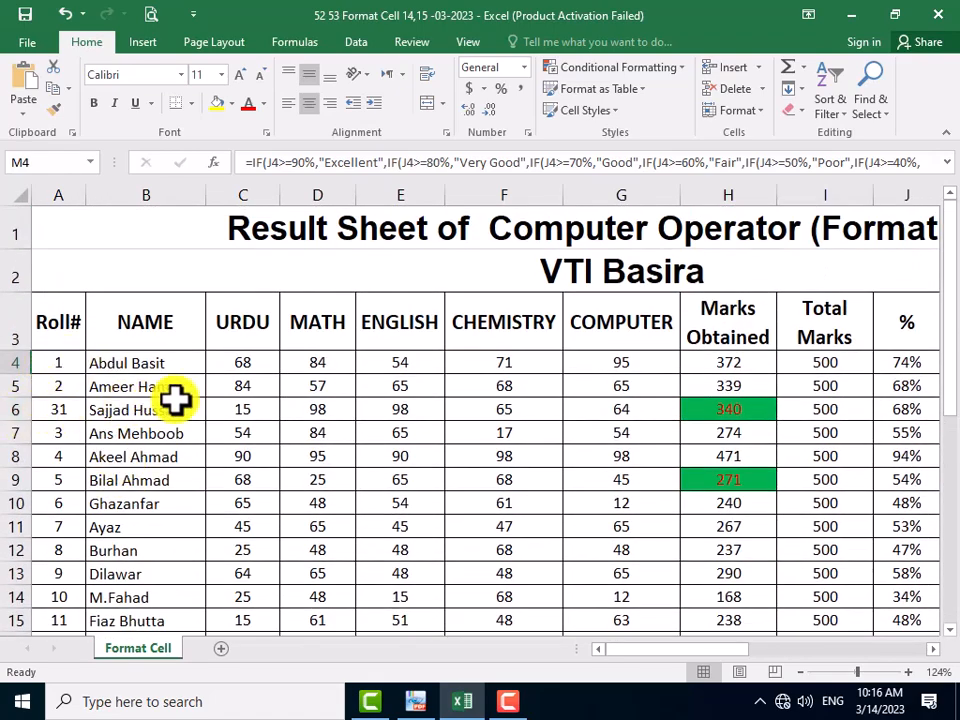
- Delete sheet row 6, which holds the out-of-sequence record with roll number 31
{"action": "left_click", "coordinate": [596, 409]}
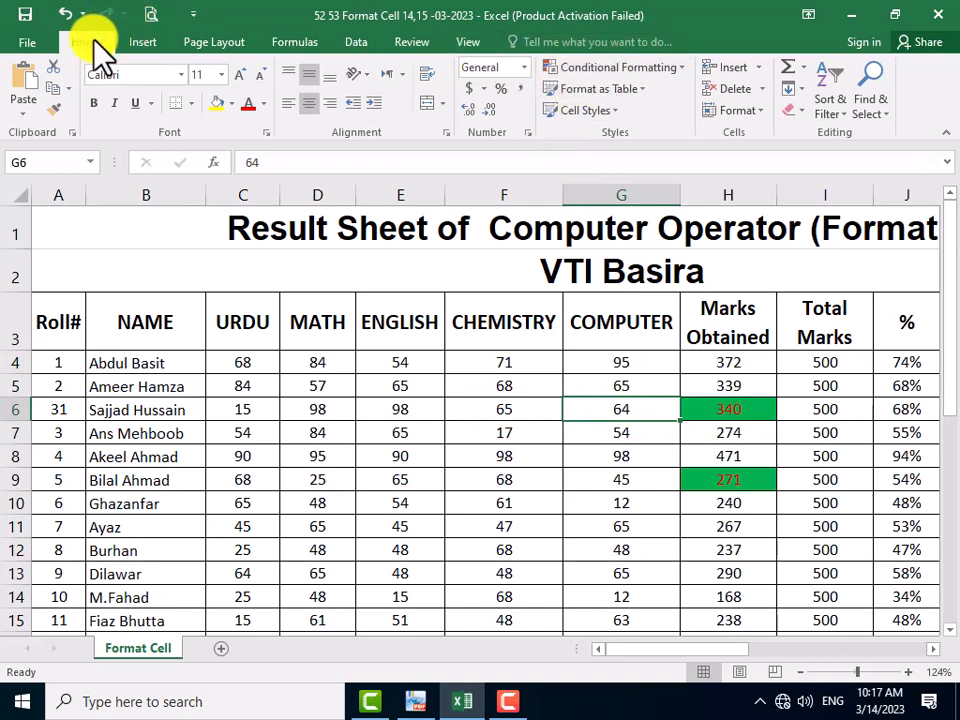
{"action": "left_click", "coordinate": [762, 90]}
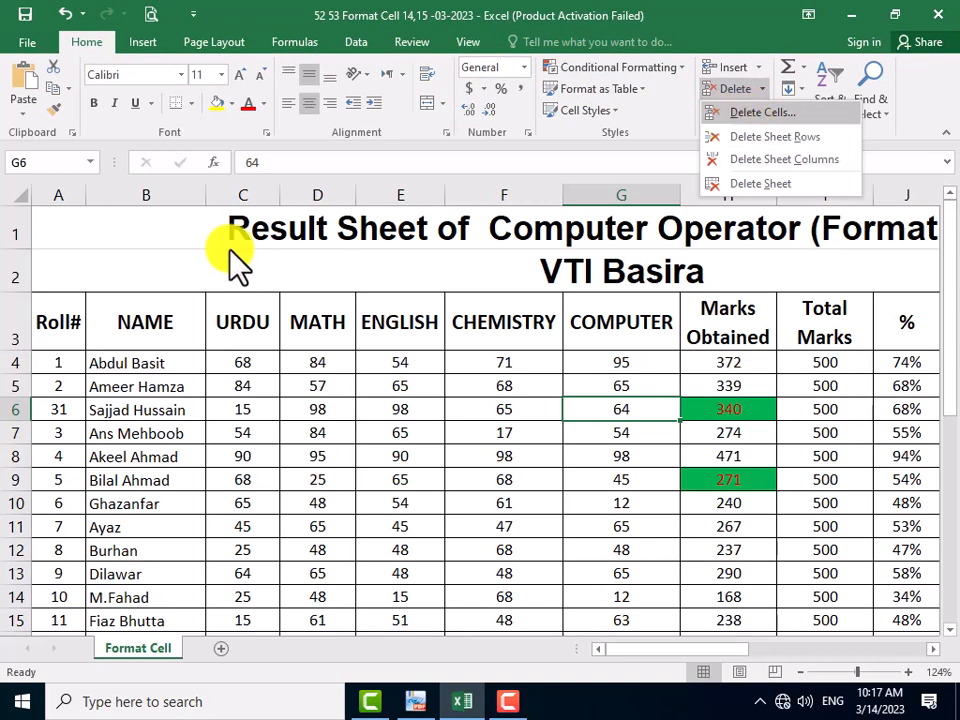
{"action": "left_click", "coordinate": [12, 408]}
{"action": "left_click", "coordinate": [12, 408]}
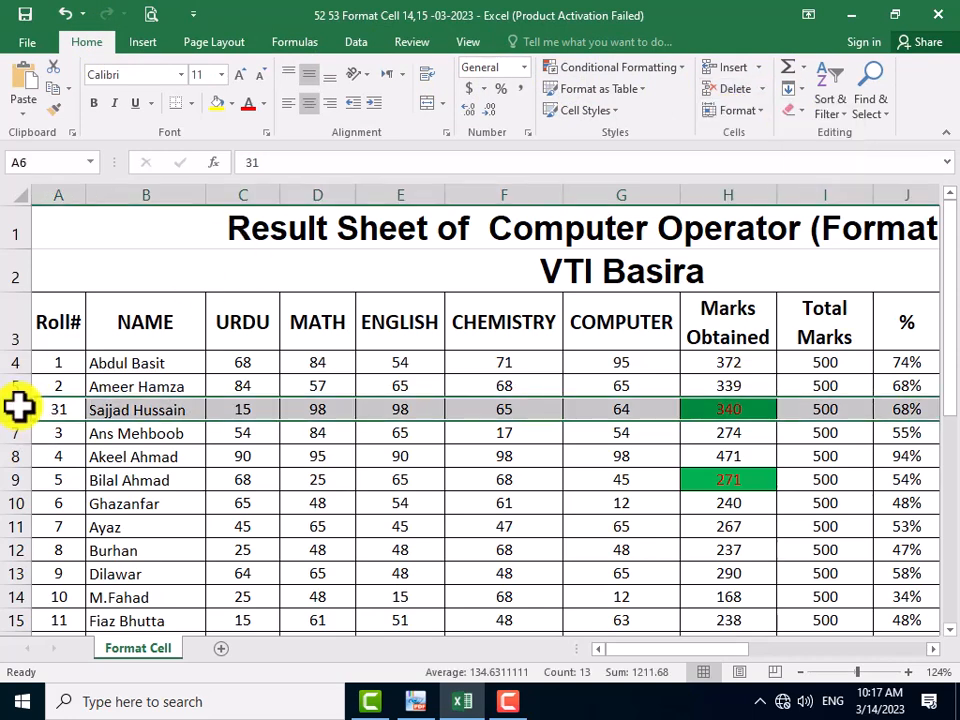
{"action": "left_click", "coordinate": [753, 90]}
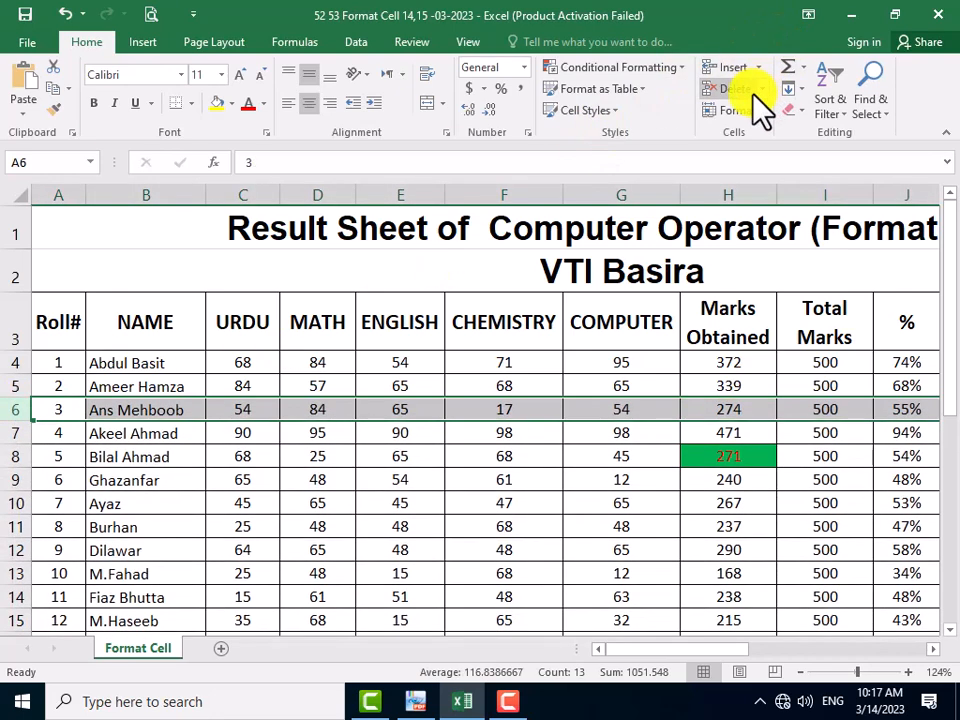
- Undo the deletion of sheet row 6, restoring the record with roll number 31
{"action": "key", "text": "ctrl+z"}
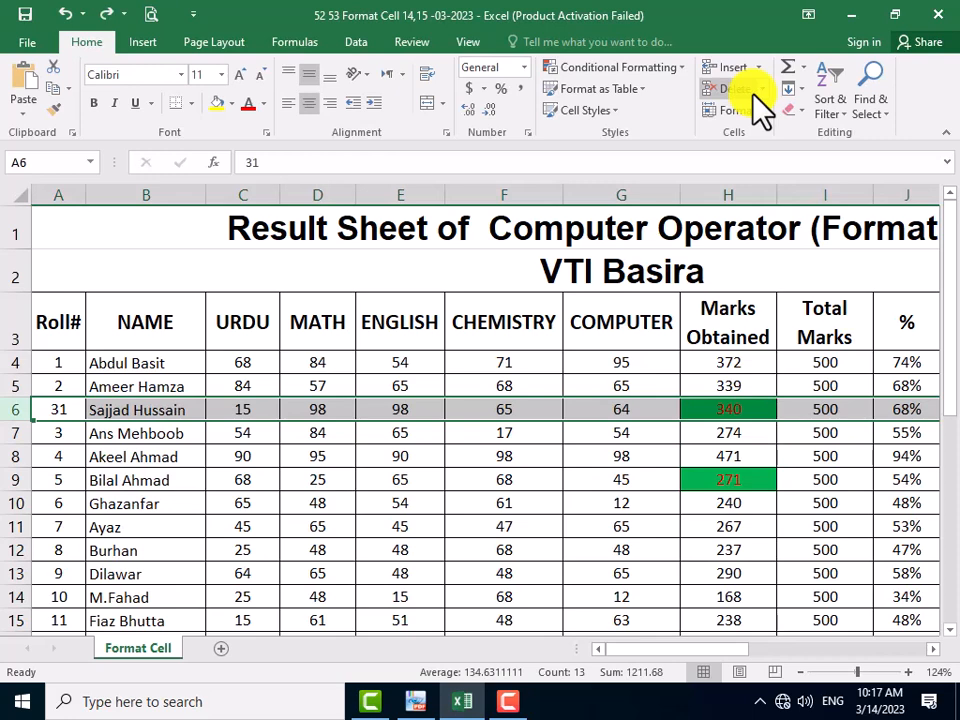
{"action": "left_click", "coordinate": [760, 88]}
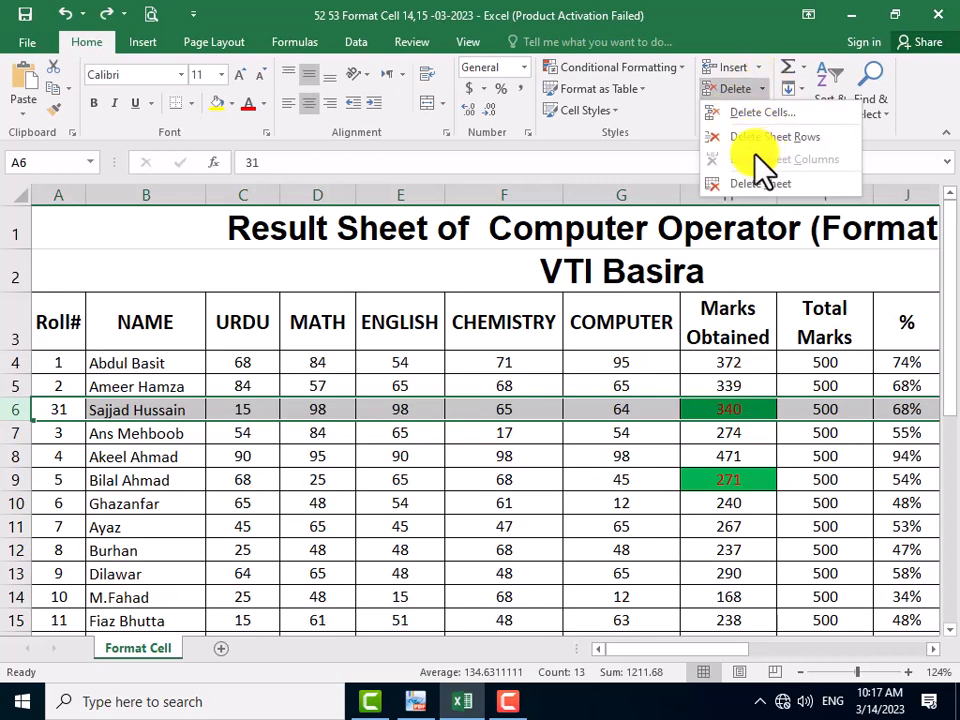
{"action": "left_click", "coordinate": [739, 403]}
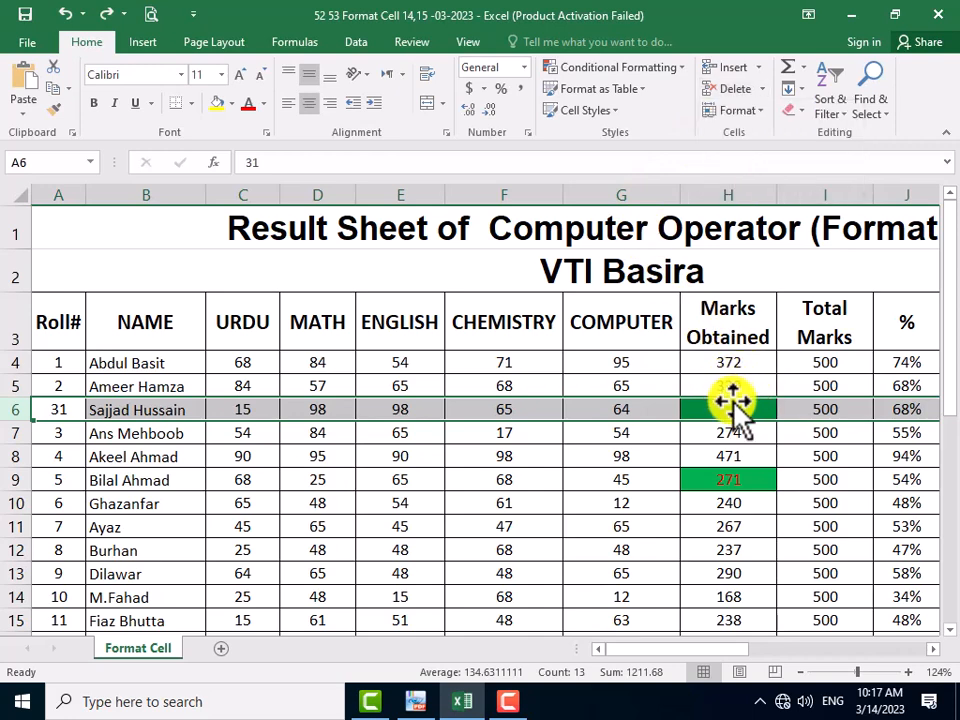
- Delete the out-of-sequence record from its cell H6, using the Delete Cells option Entire row, and check the remaining records
{"action": "left_click", "coordinate": [733, 405]}
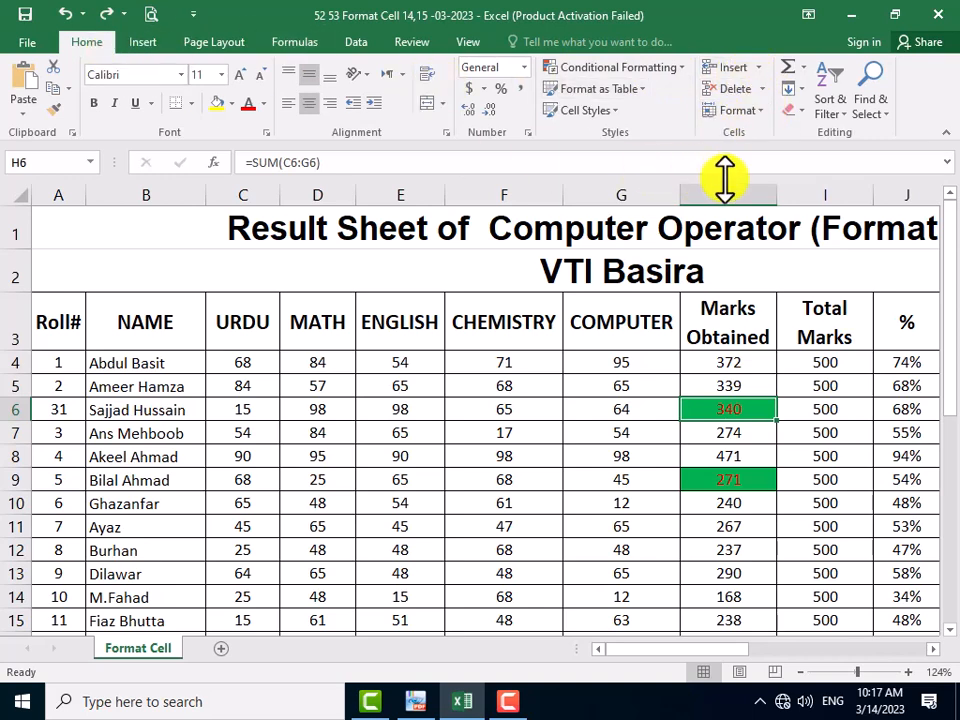
{"action": "left_click", "coordinate": [770, 90]}
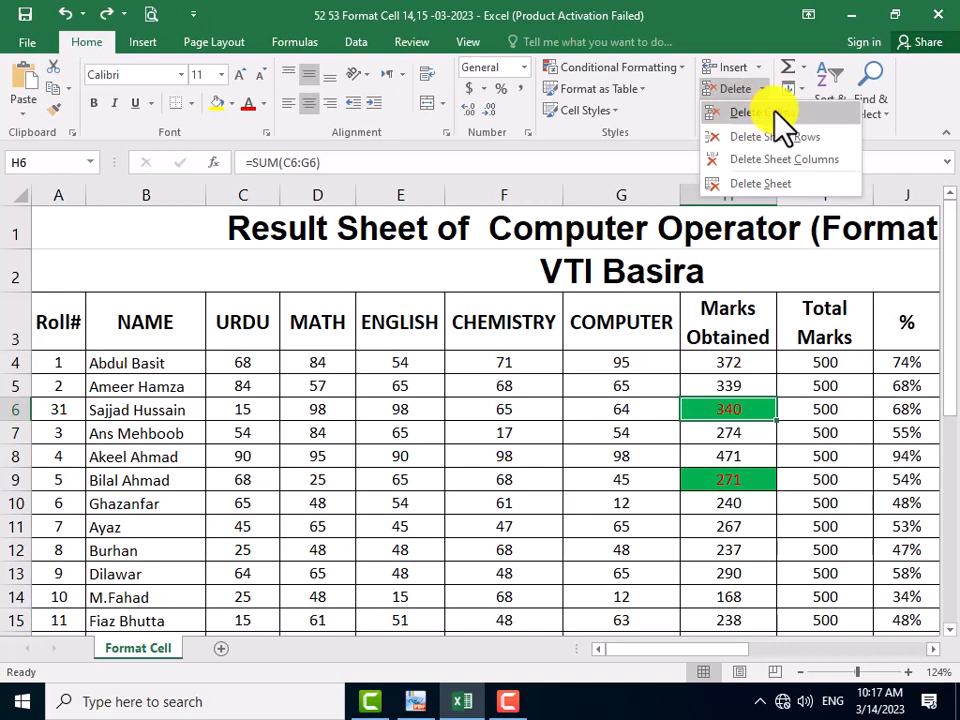
{"action": "left_click", "coordinate": [776, 112]}
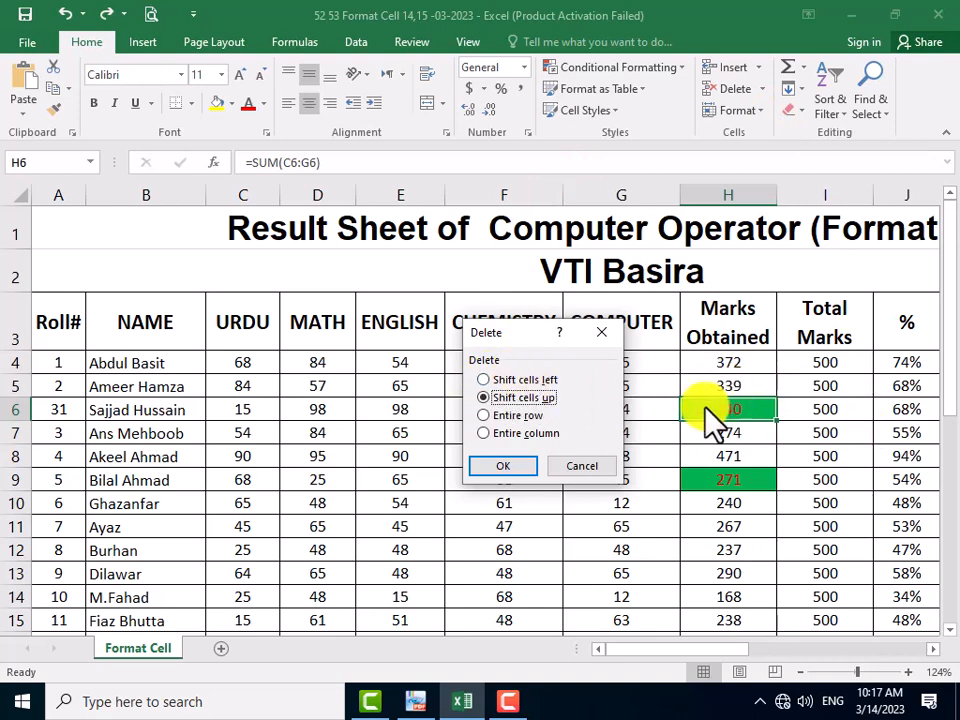
{"action": "left_click", "coordinate": [520, 415]}
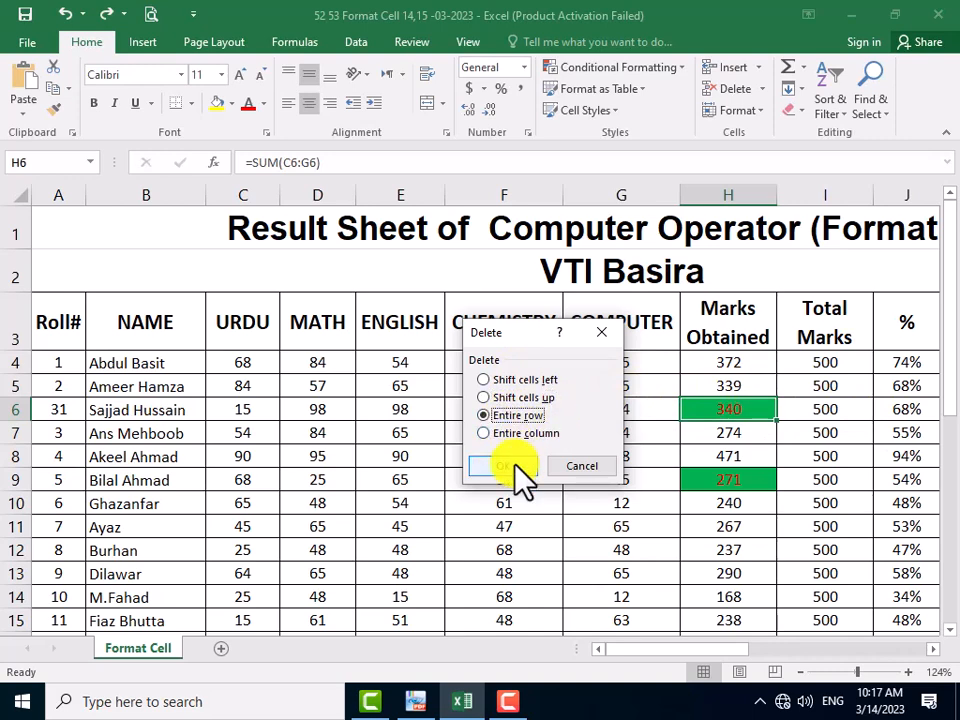
{"action": "left_click", "coordinate": [514, 464]}
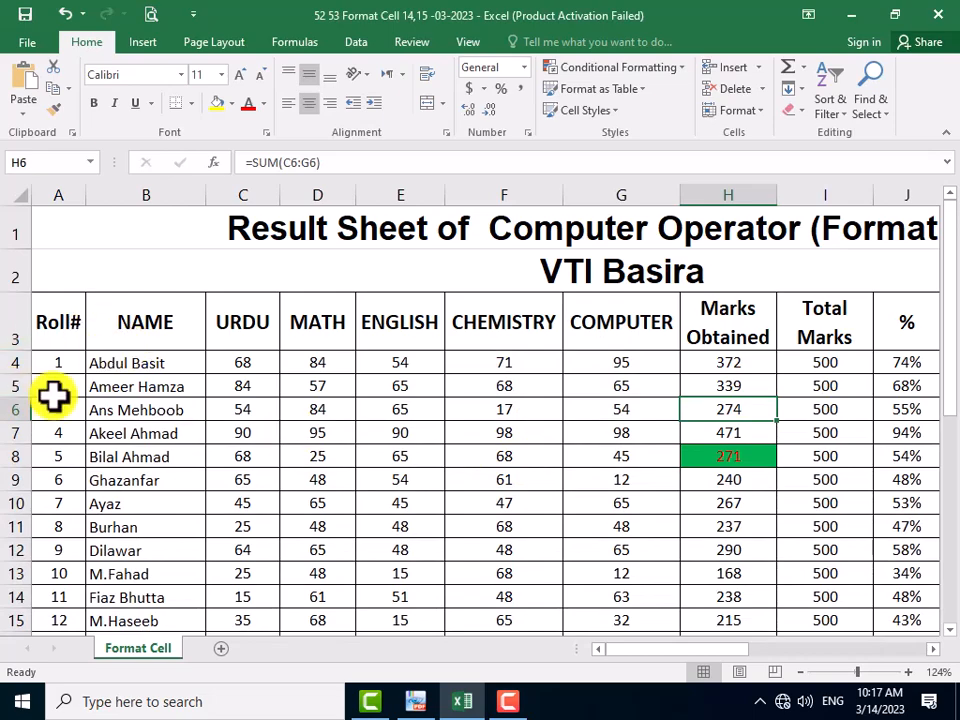
{"action": "scroll", "coordinate": [33, 409], "scroll_direction": "down", "scroll_amount": 7}
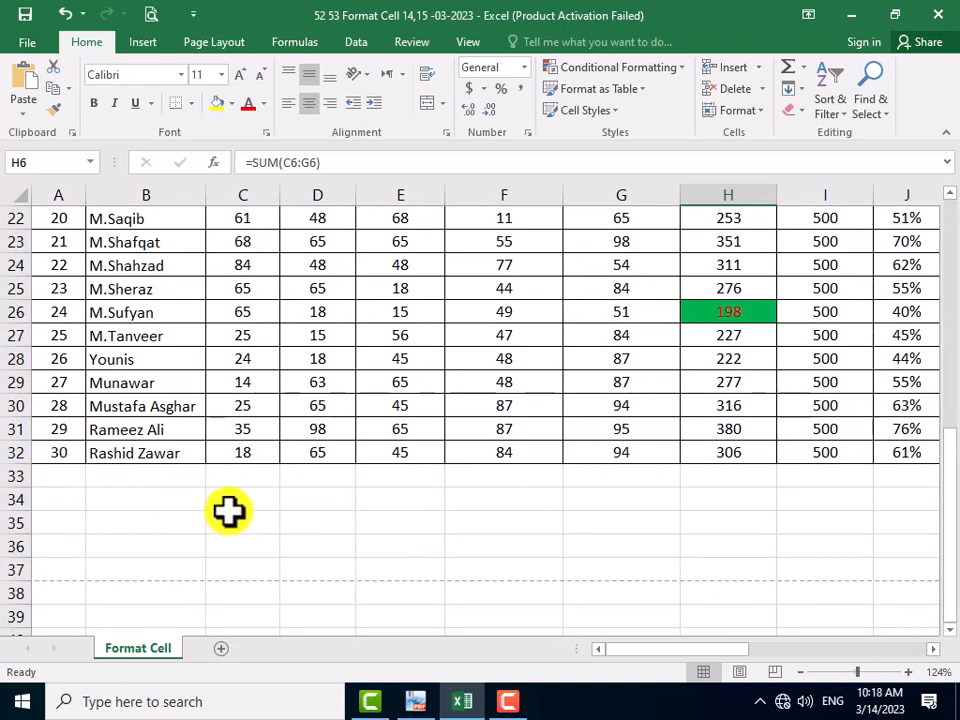
{"action": "scroll", "coordinate": [400, 440], "scroll_direction": "up", "scroll_amount": 5}
{"action": "scroll", "coordinate": [413, 423], "scroll_direction": "up", "scroll_amount": 3}
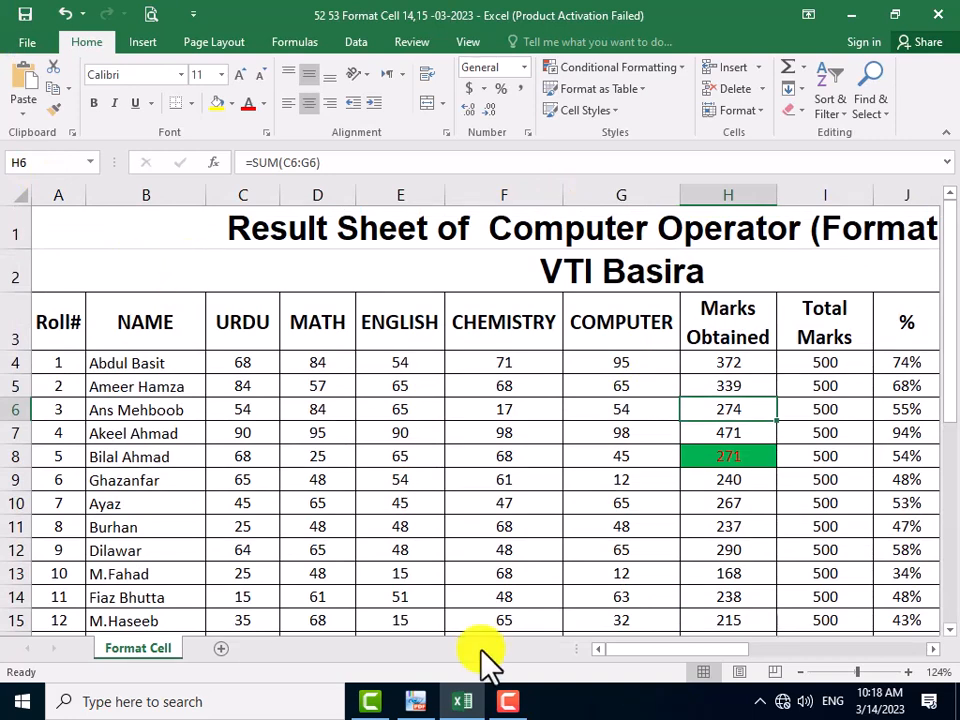
- Create a copy of the Format Cell worksheet at the end of the same workbook
{"action": "right_click", "coordinate": [145, 645]}
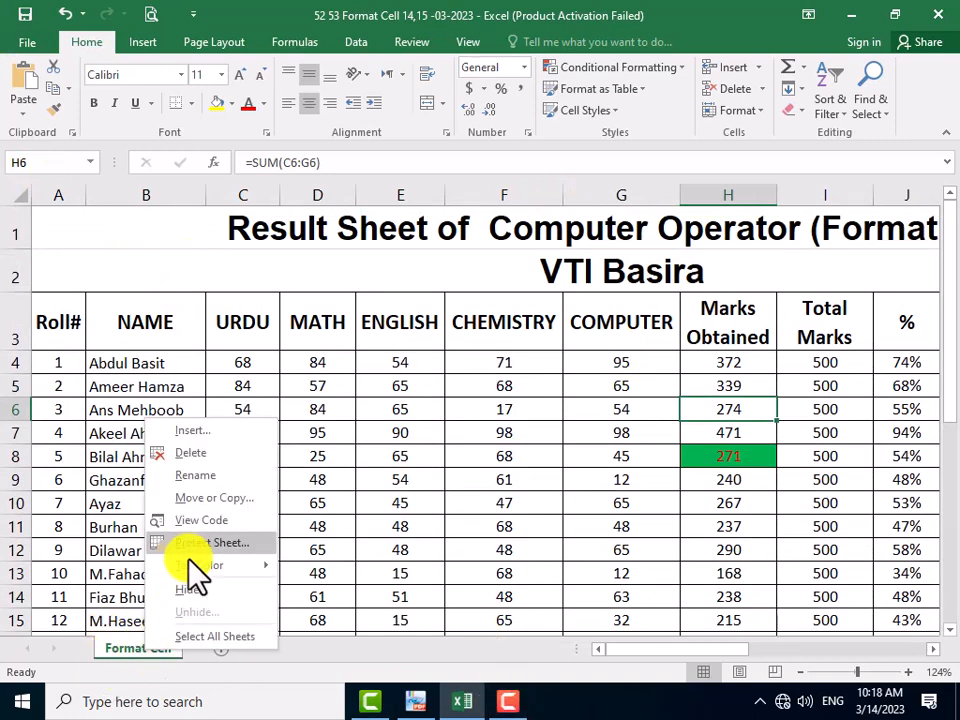
{"action": "left_click", "coordinate": [205, 498]}
{"action": "left_click", "coordinate": [108, 480]}
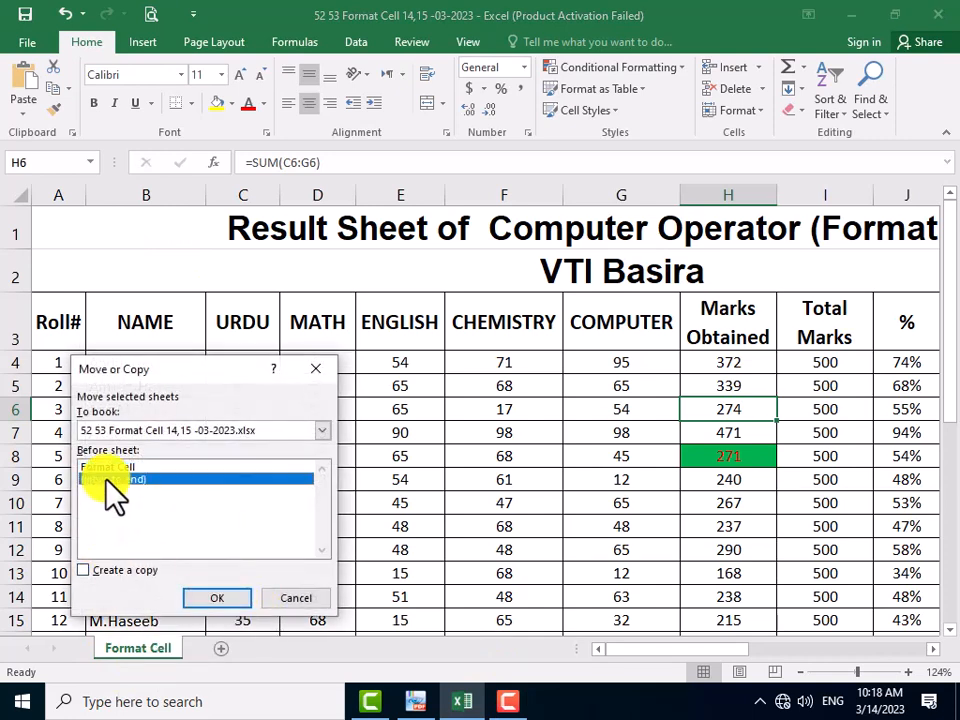
{"action": "left_click", "coordinate": [83, 570]}
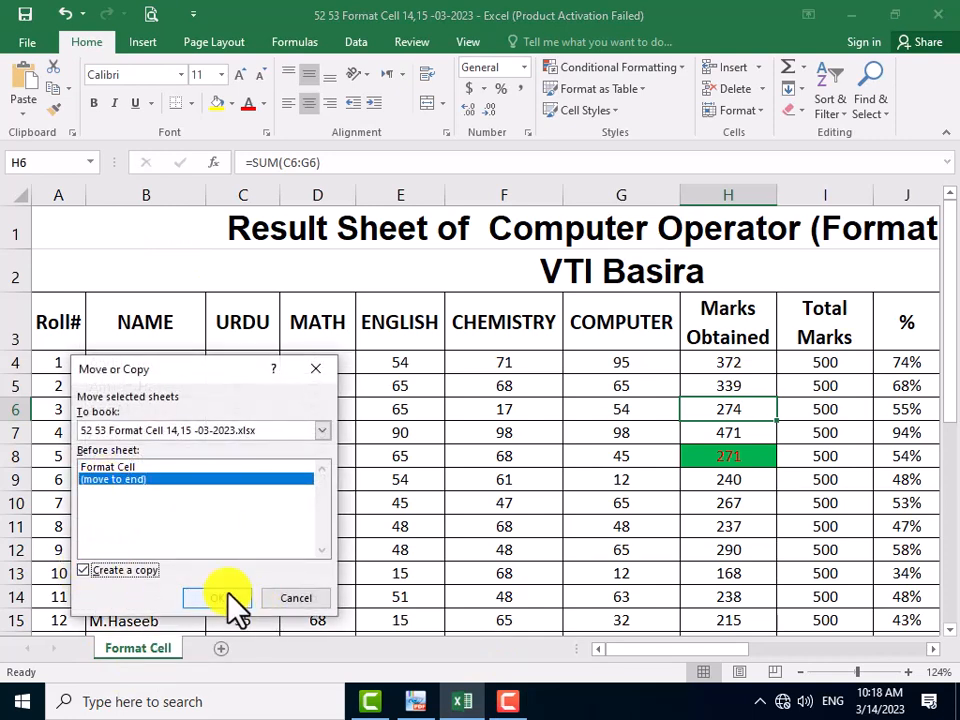
{"action": "left_click", "coordinate": [228, 598]}
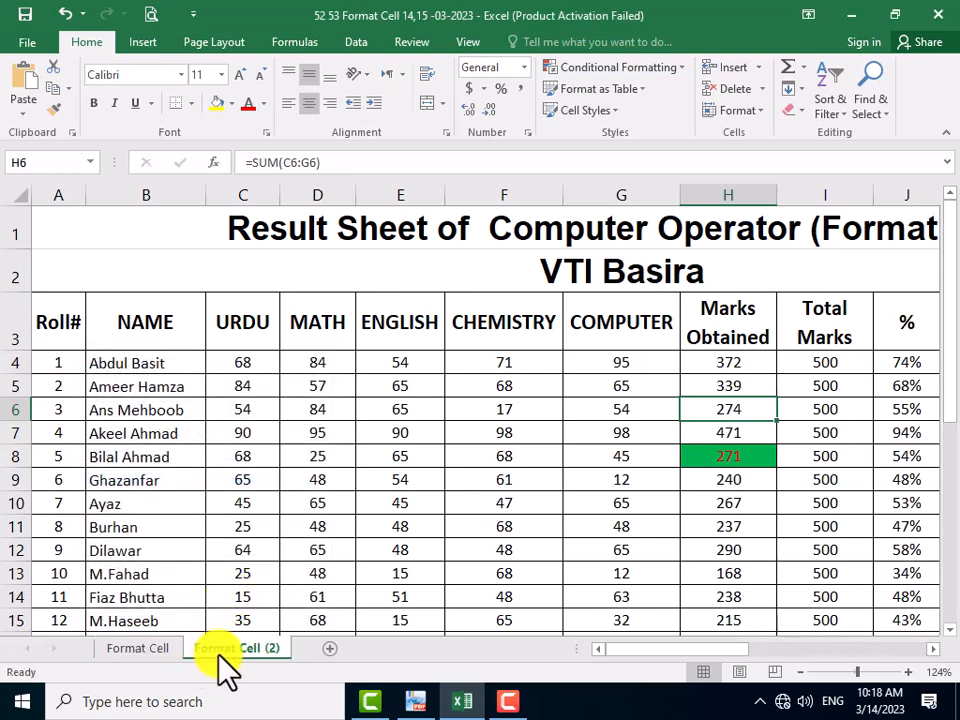
- Permanently delete the copied worksheet Format Cell (2) with the Delete Sheet command
{"action": "left_click", "coordinate": [553, 403]}
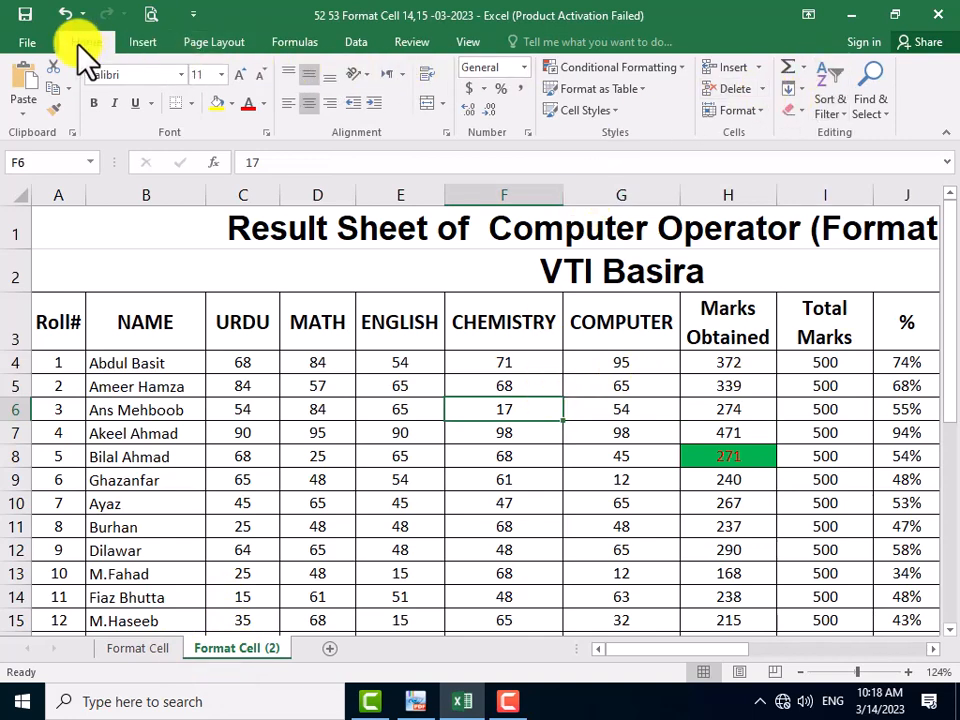
{"action": "left_click", "coordinate": [762, 89]}
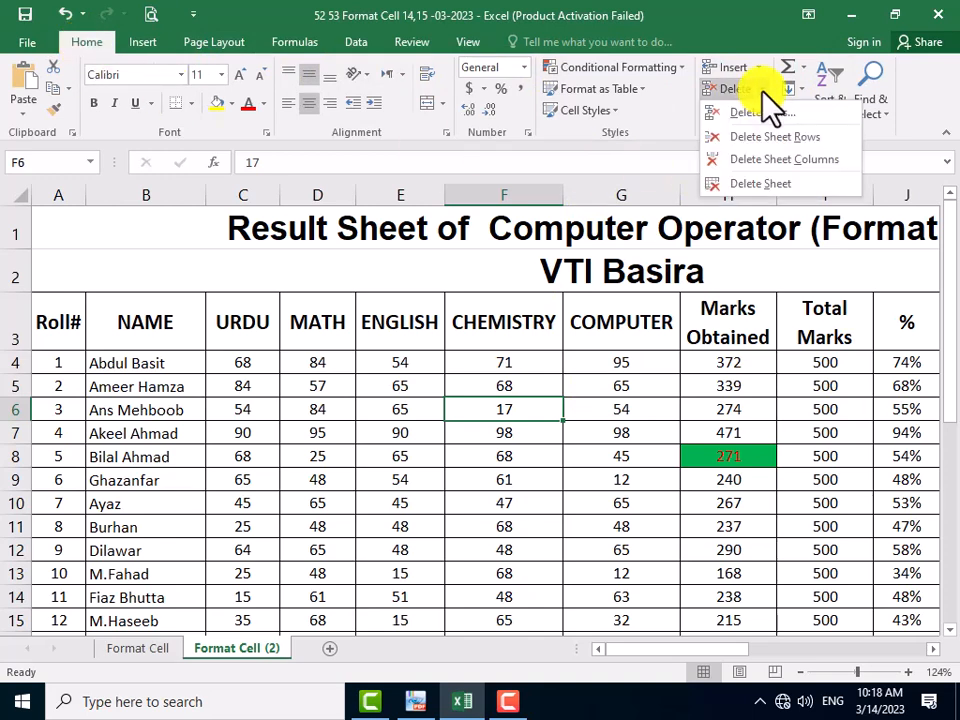
{"action": "left_click", "coordinate": [755, 190]}
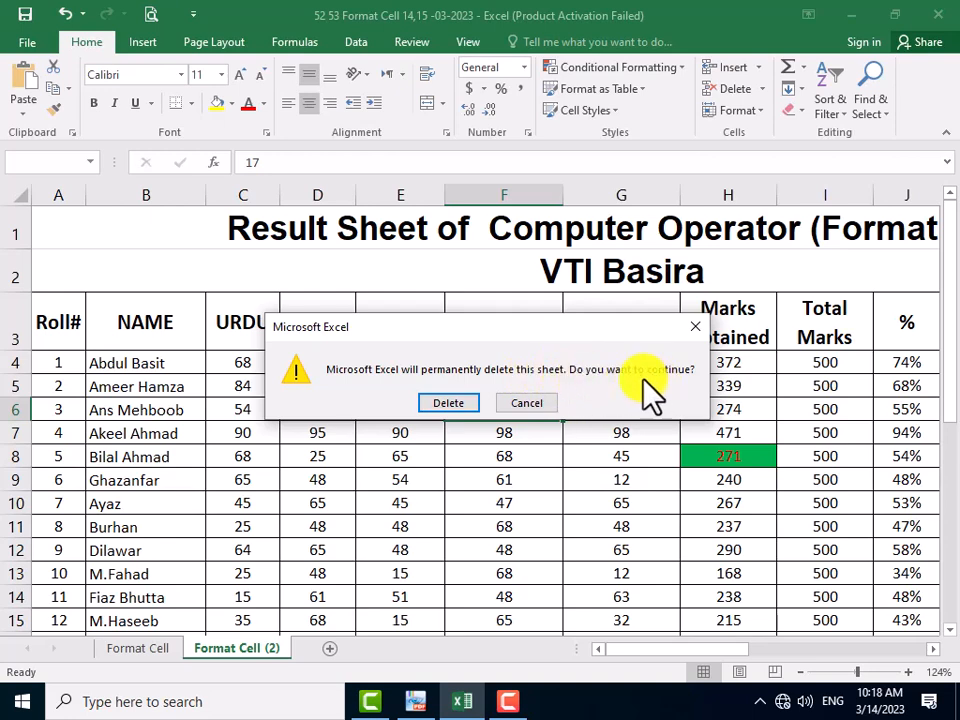
{"action": "left_click", "coordinate": [461, 402]}
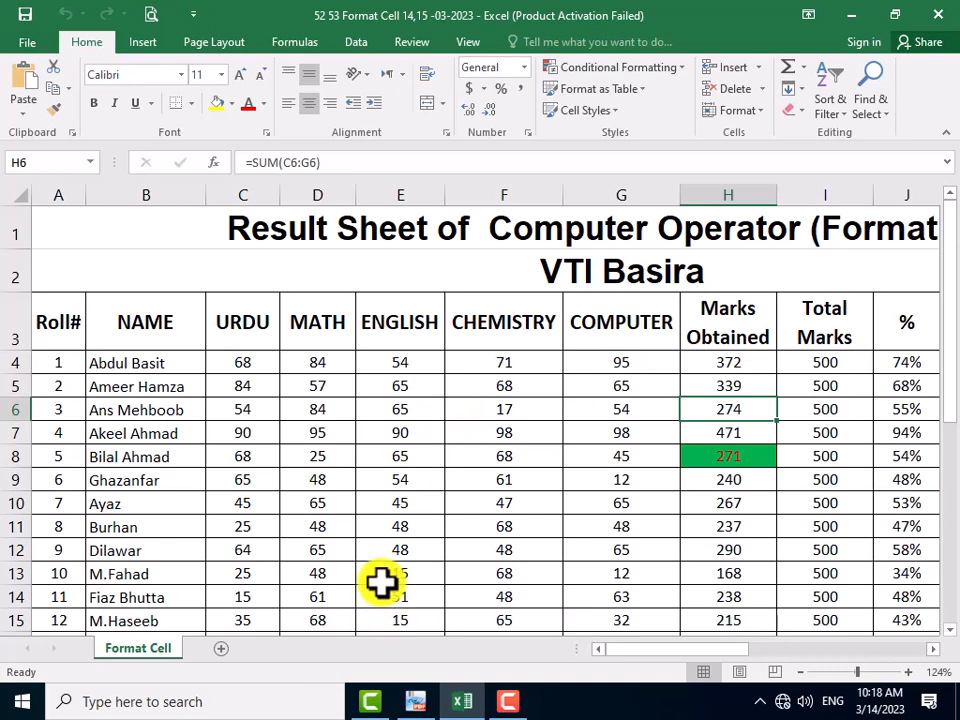
{"action": "left_click", "coordinate": [530, 505]}
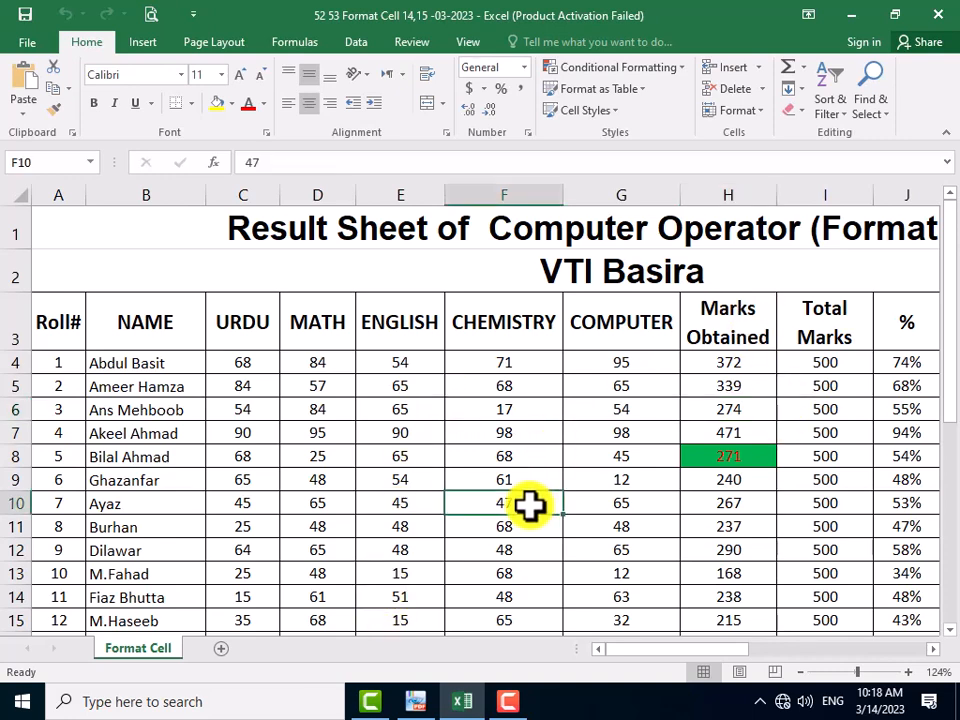
{"action": "scroll", "coordinate": [319, 559], "scroll_direction": "down", "scroll_amount": 2}
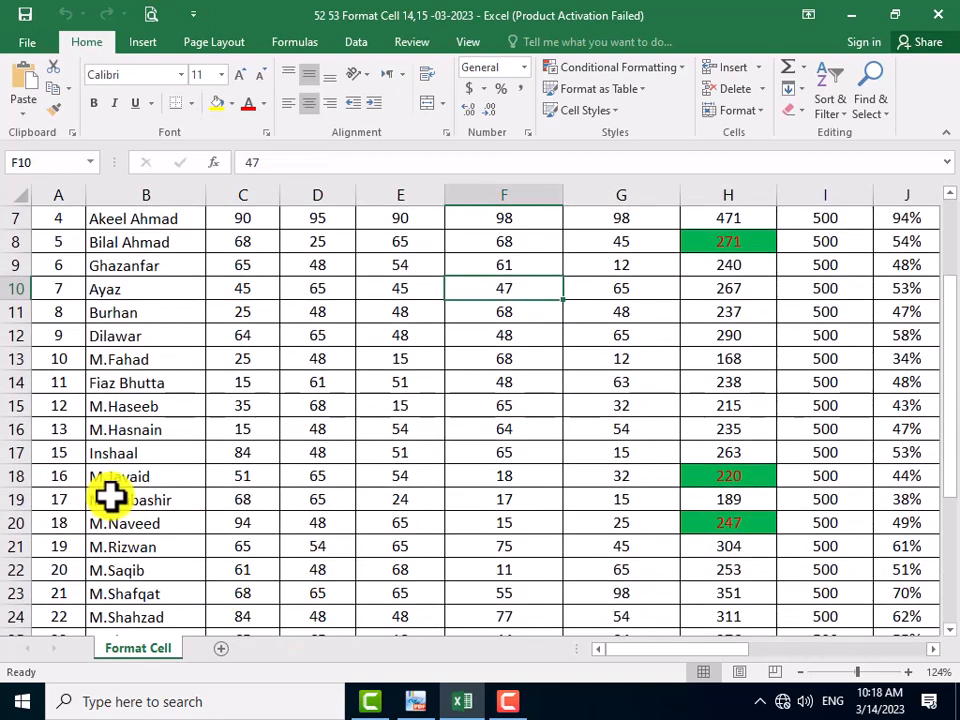
{"action": "scroll", "coordinate": [58, 311], "scroll_direction": "up", "scroll_amount": 2}
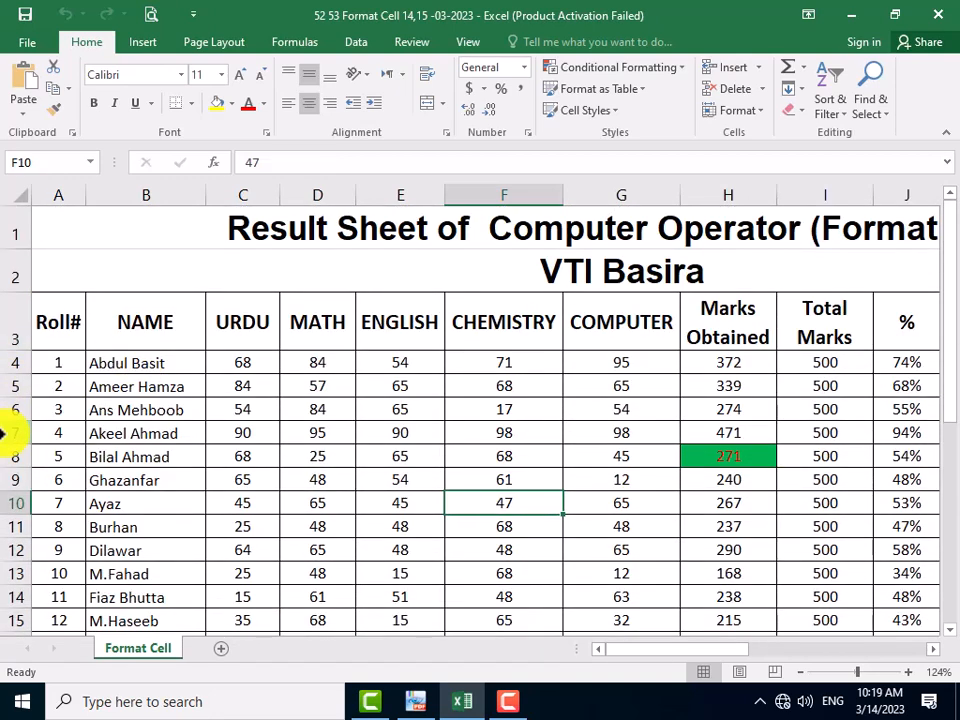
{"action": "right_click", "coordinate": [22, 387]}
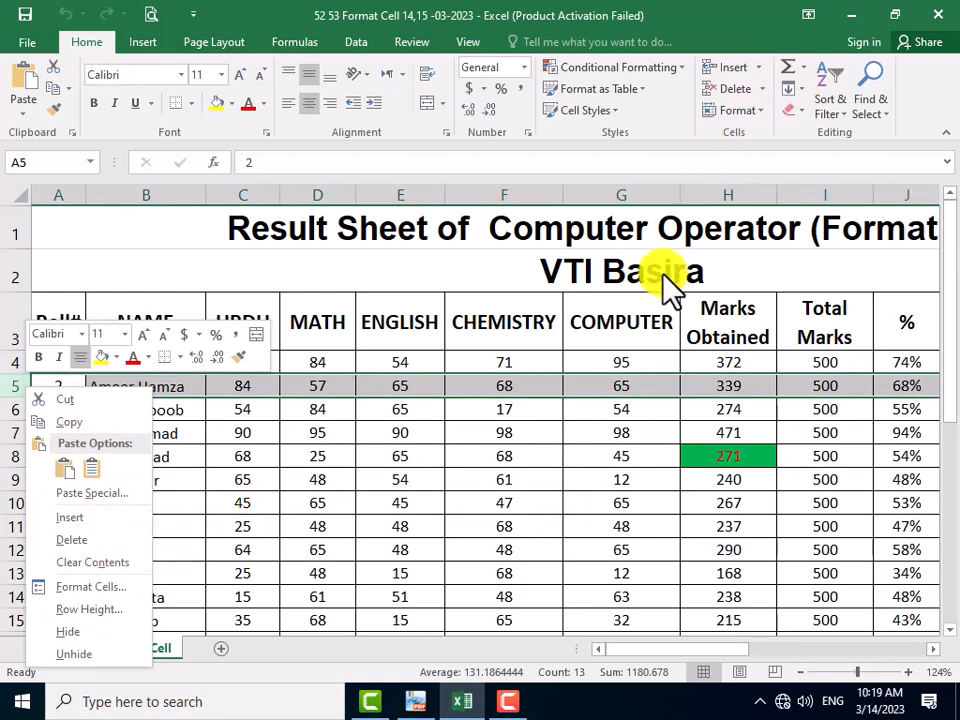
{"action": "key", "text": "Escape"}
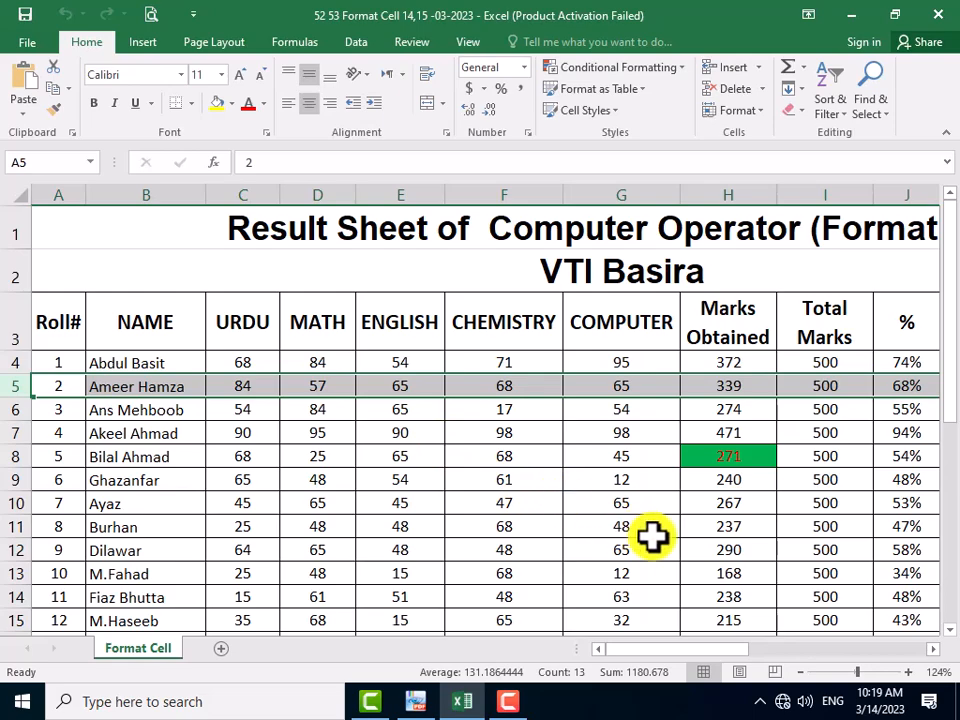
{"action": "left_click", "coordinate": [666, 484]}
- Copy the whole Remarks column M into the empty column N
{"action": "scroll", "coordinate": [540, 422], "scroll_direction": "down", "scroll_amount": 4}
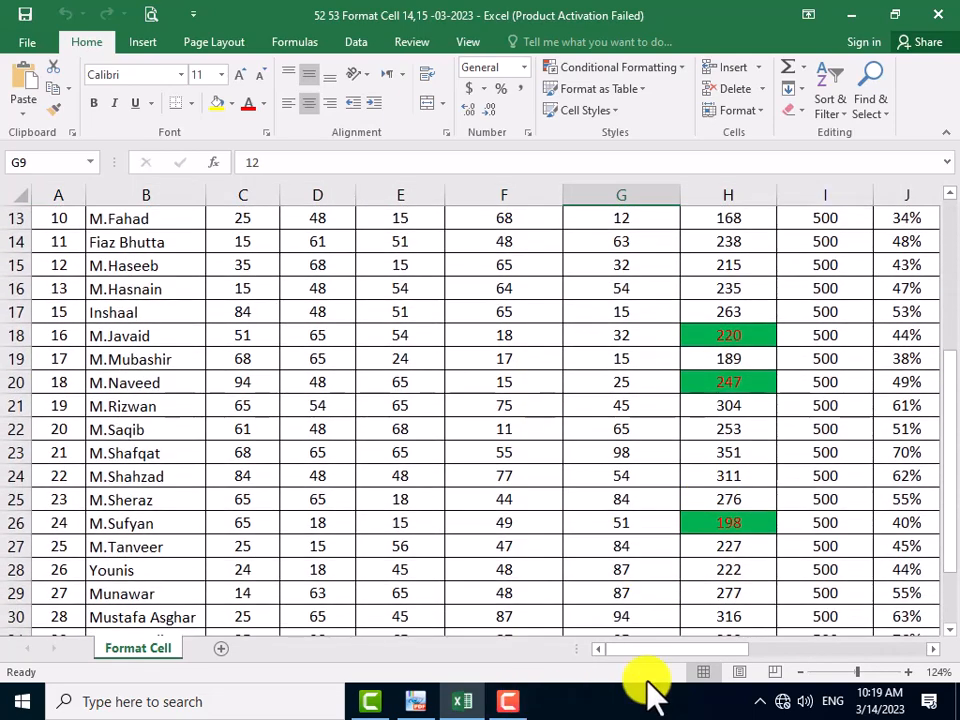
{"action": "left_click_drag", "start_coordinate": [664, 646], "coordinate": [790, 640]}
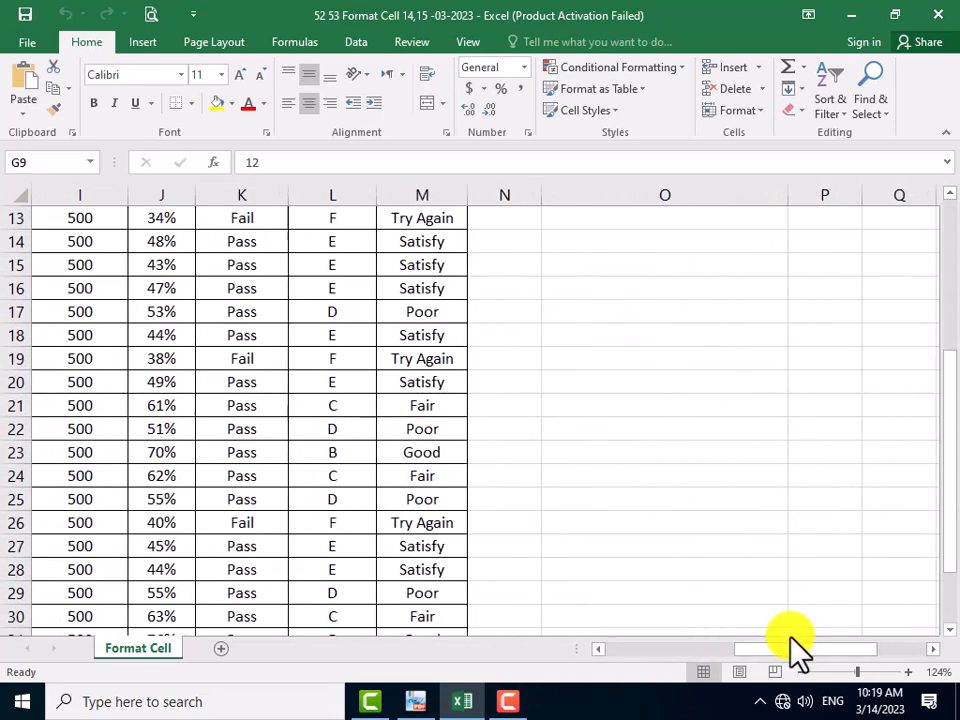
{"action": "scroll", "coordinate": [718, 525], "scroll_direction": "up", "scroll_amount": 4}
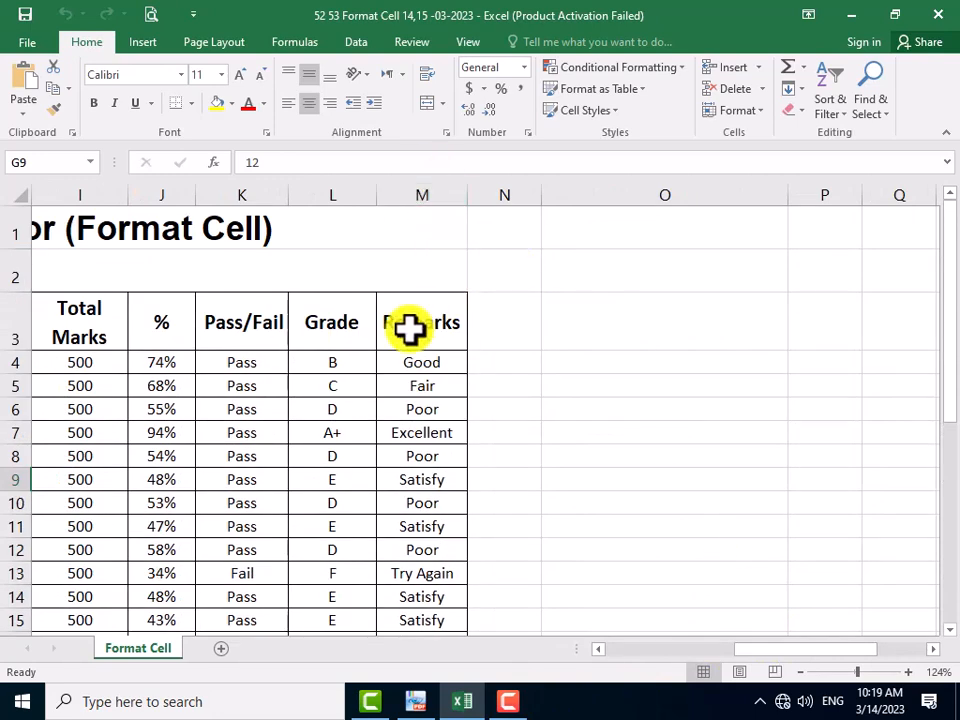
{"action": "left_click", "coordinate": [401, 197]}
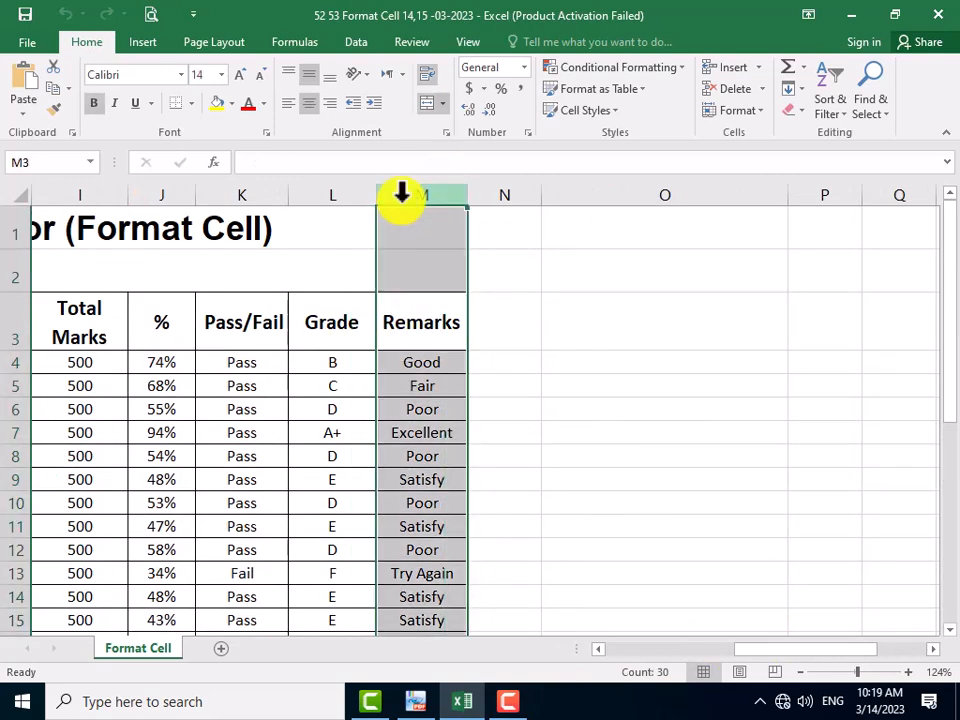
{"action": "right_click", "coordinate": [401, 199]}
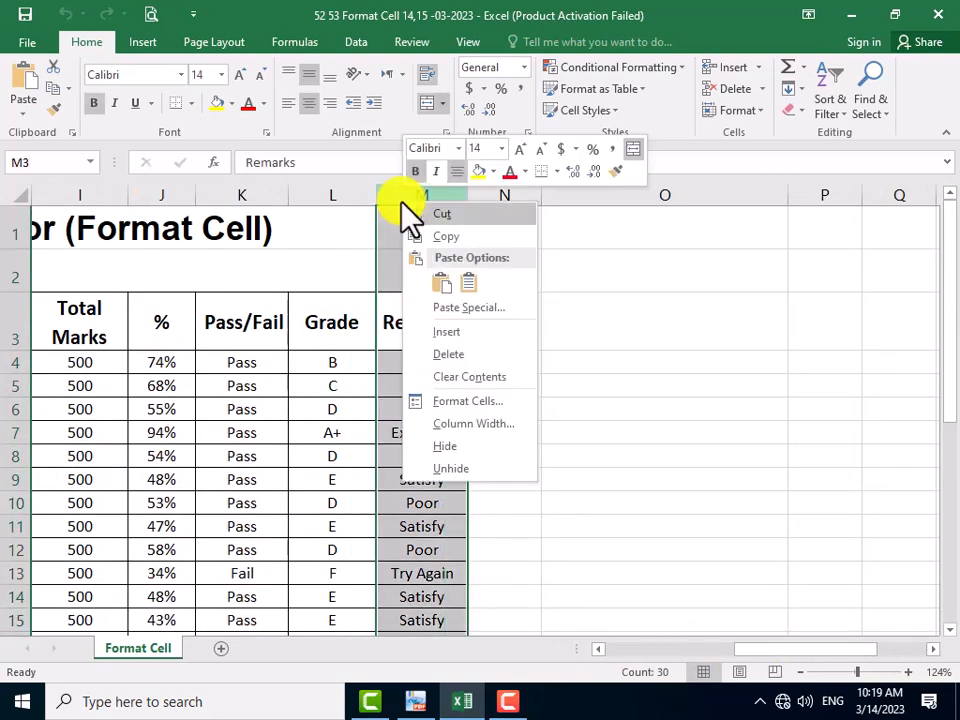
{"action": "left_click", "coordinate": [452, 236]}
{"action": "left_click", "coordinate": [507, 220]}
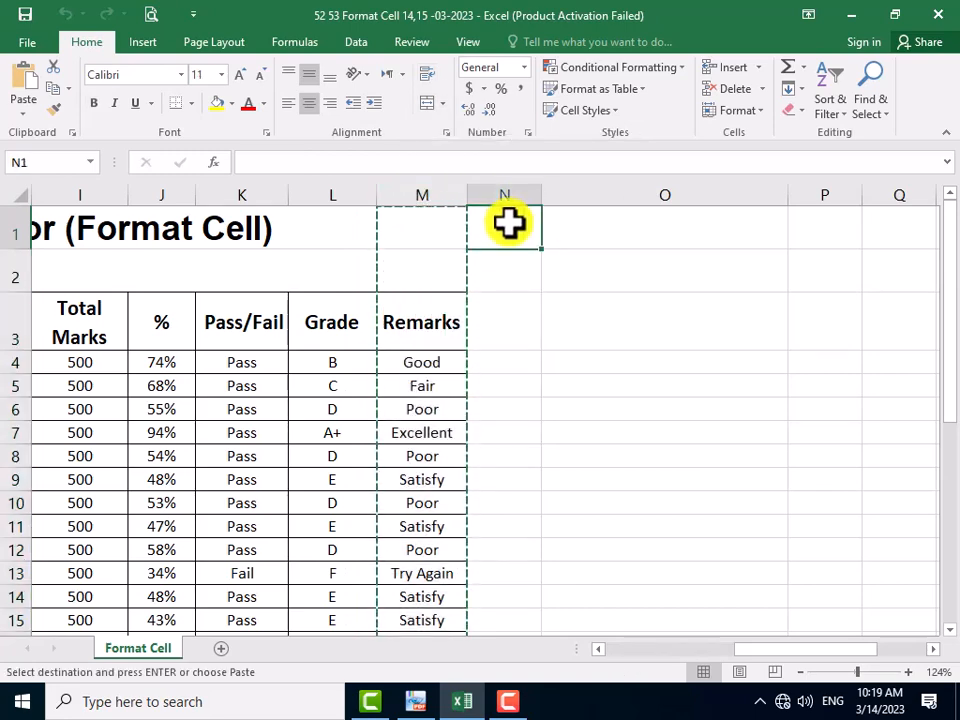
{"action": "key", "text": "ctrl+space"}
{"action": "key", "text": "ctrl+v"}
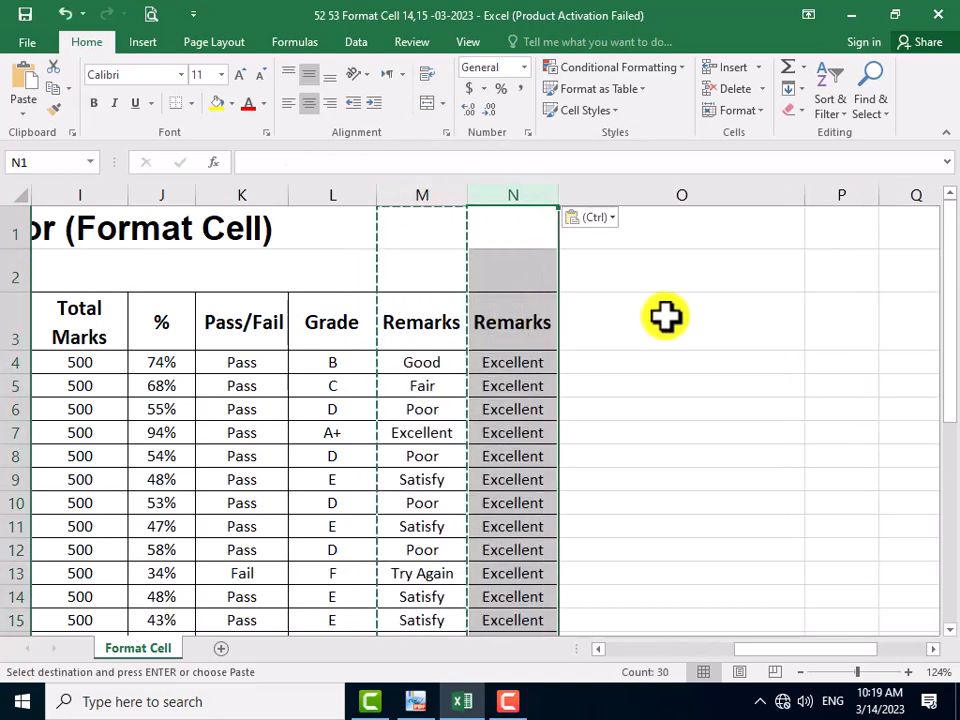
- Widen column N slightly, select its first result cell N4 and end the copy mode
{"action": "mouse_move", "coordinate": [557, 191]}
{"action": "left_mouse_down"}
{"action": "mouse_move", "coordinate": [542, 193]}
{"action": "mouse_move", "coordinate": [573, 186]}
{"action": "left_mouse_up"}
{"action": "left_click", "coordinate": [596, 285]}
{"action": "left_click", "coordinate": [523, 364]}
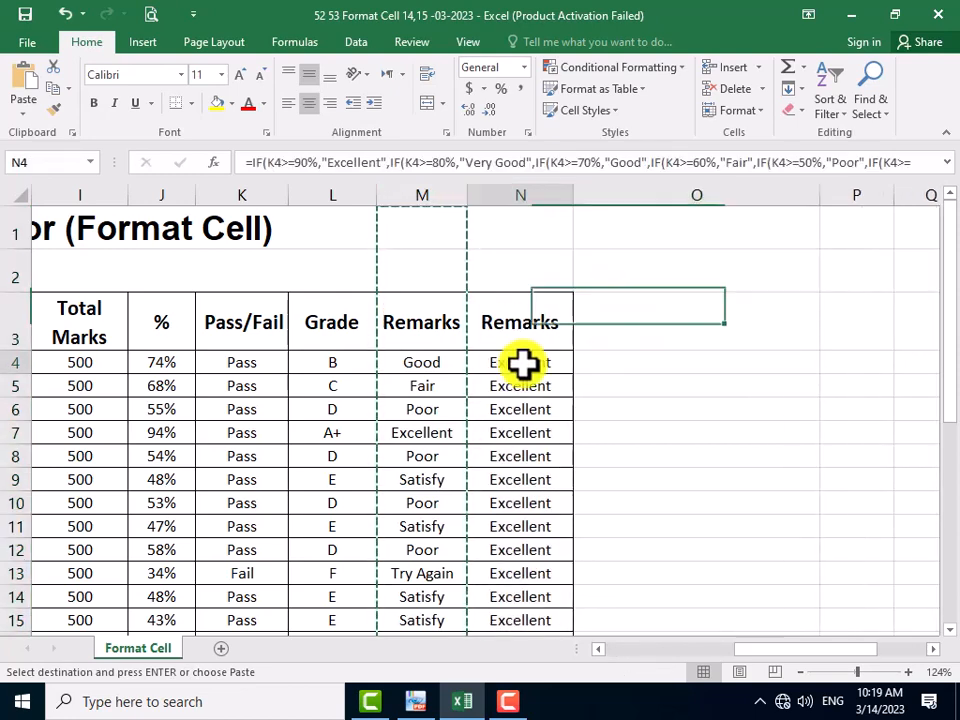
{"action": "key", "text": "Escape"}
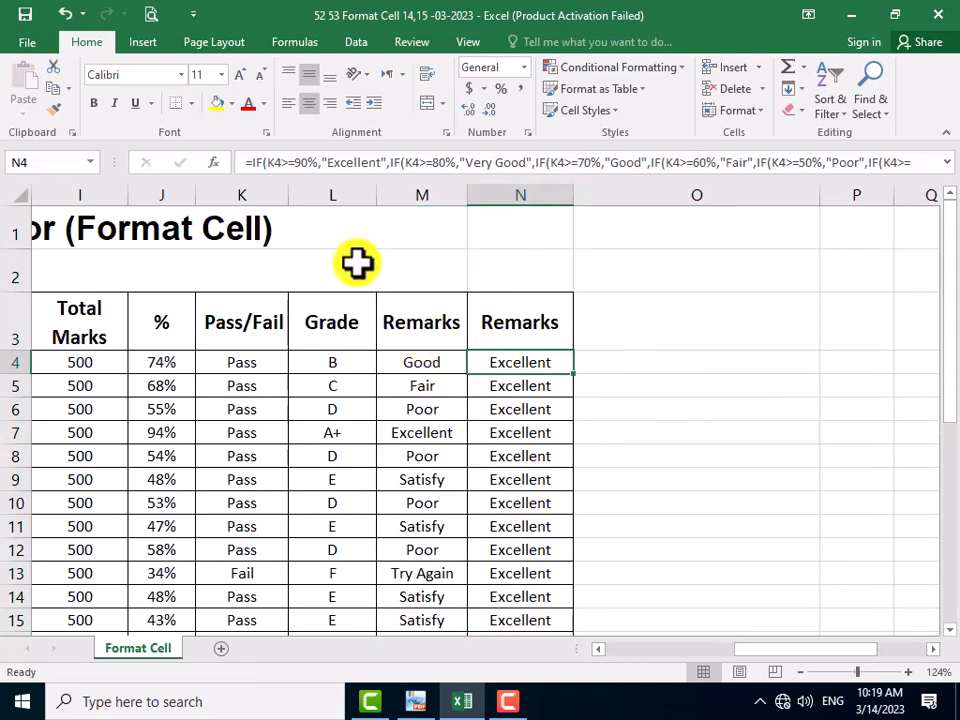
- Delete the contents of the duplicate Remarks column N, and undo that deletion
{"action": "left_click", "coordinate": [499, 190]}
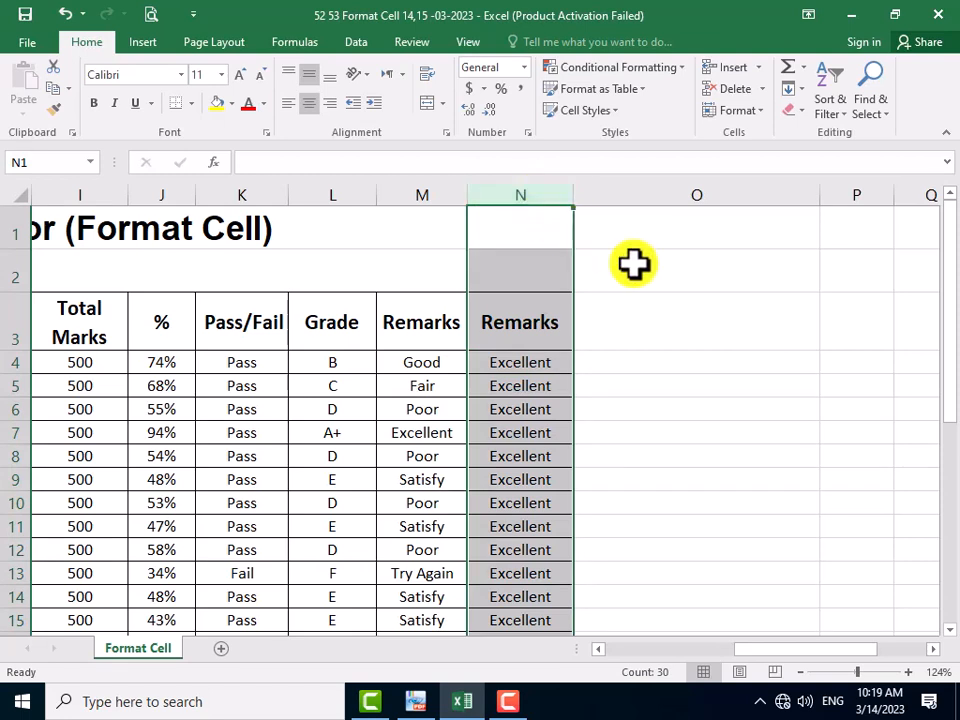
{"action": "left_click", "coordinate": [766, 90]}
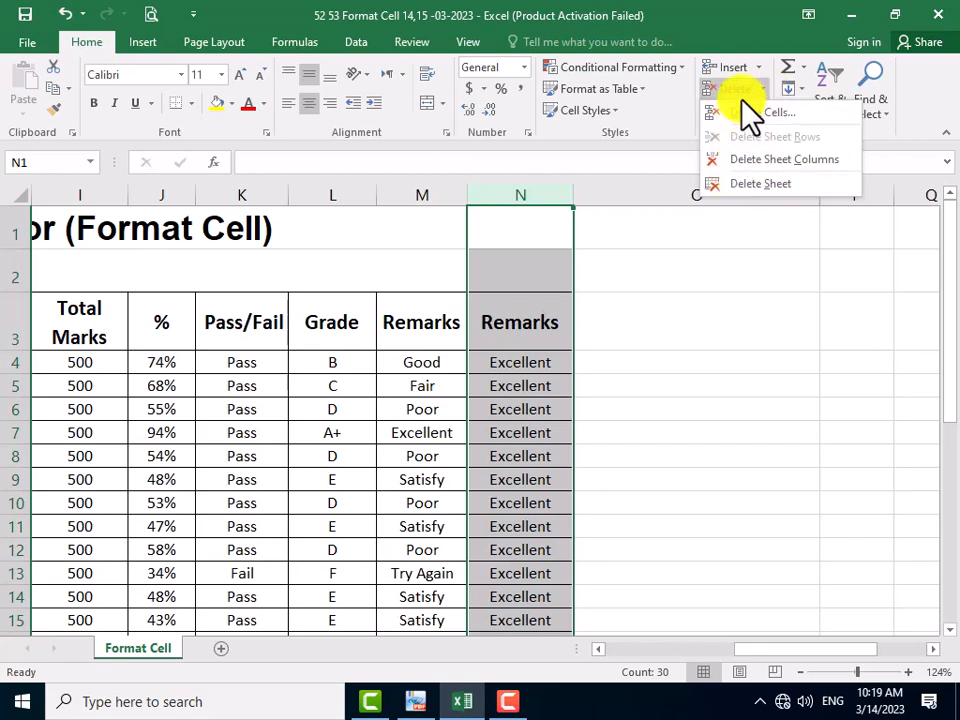
{"action": "left_click", "coordinate": [676, 240]}
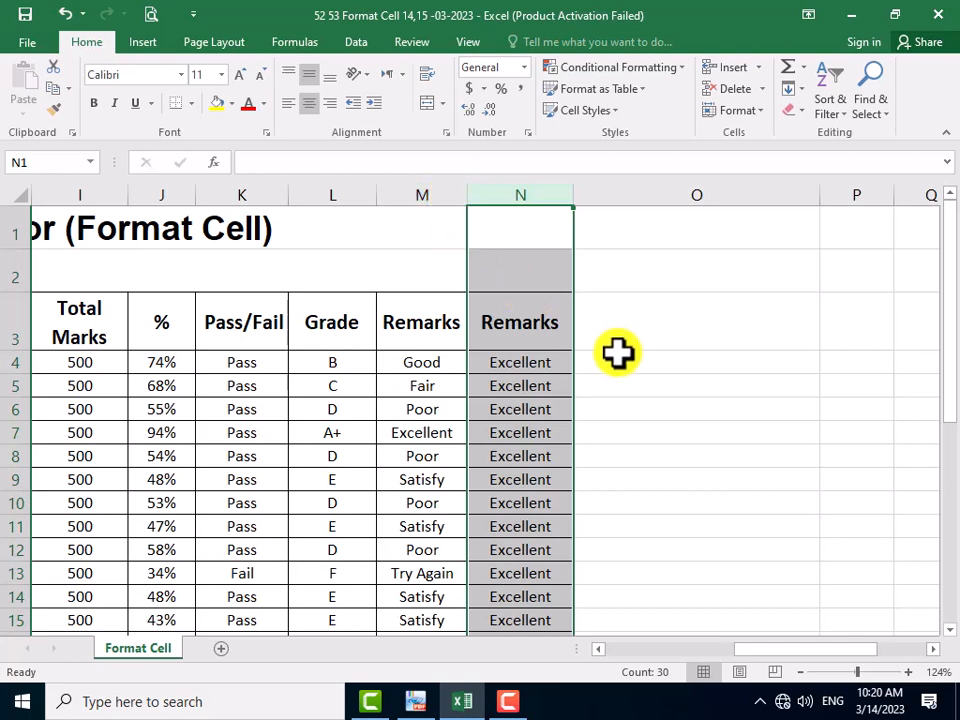
{"action": "key", "text": "Delete"}
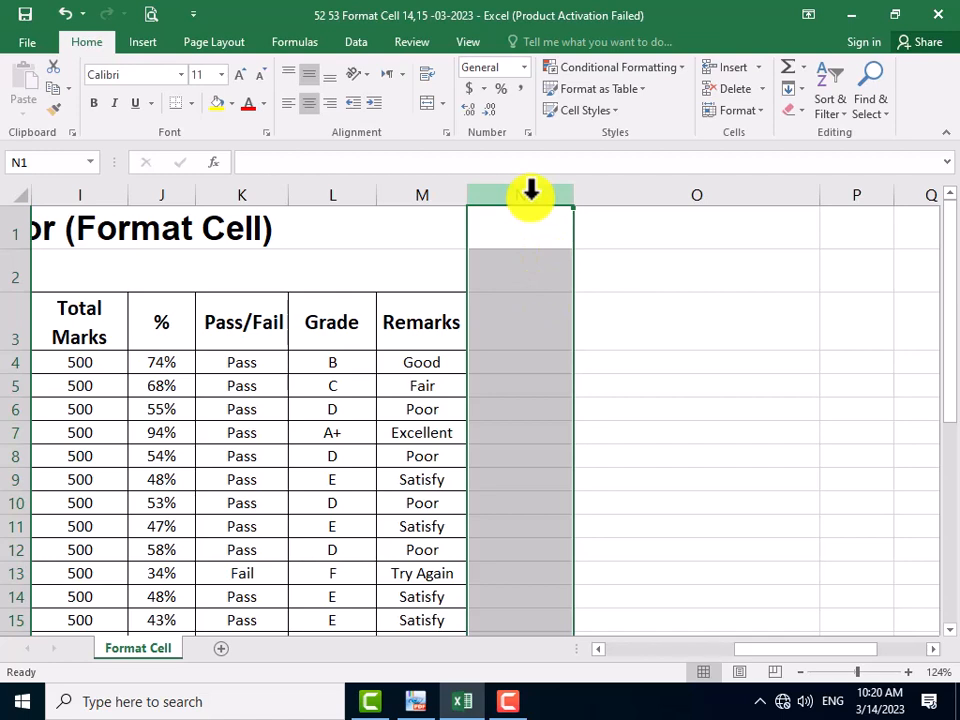
{"action": "key", "text": "ctrl+v"}
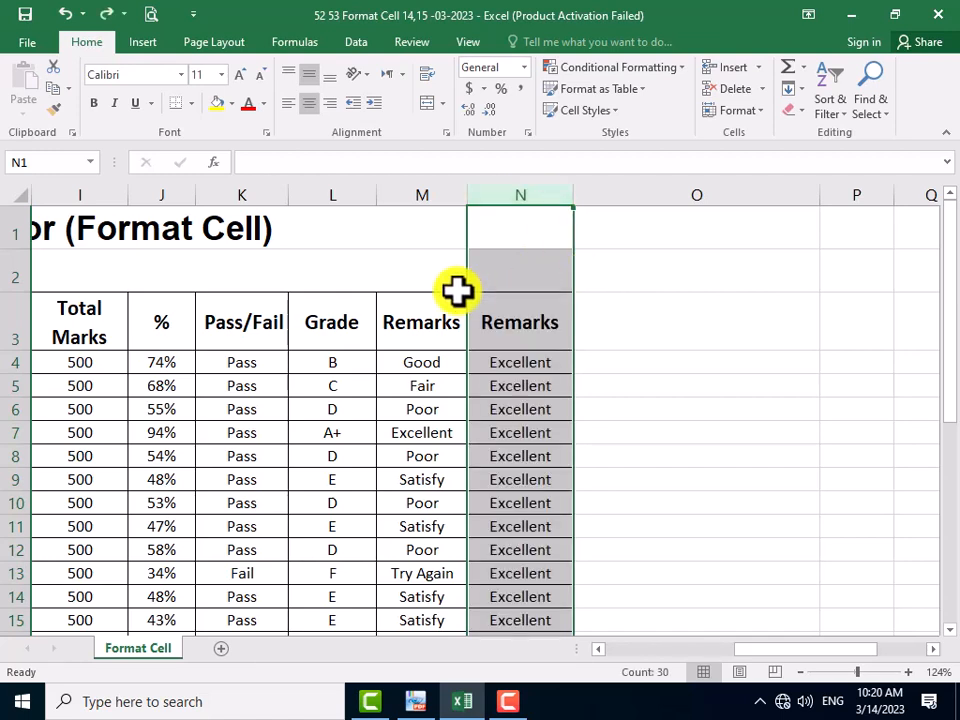
- Remove the text and formulas from the duplicate Remarks column N with the Clear Contents command
{"action": "left_click", "coordinate": [528, 133]}
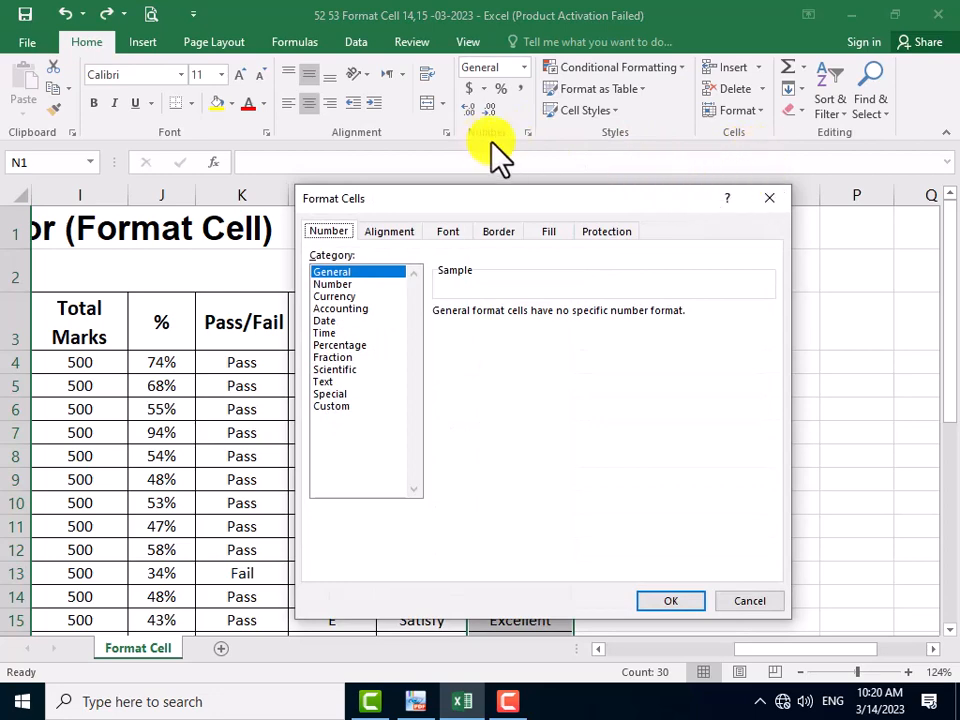
{"action": "left_click", "coordinate": [769, 198]}
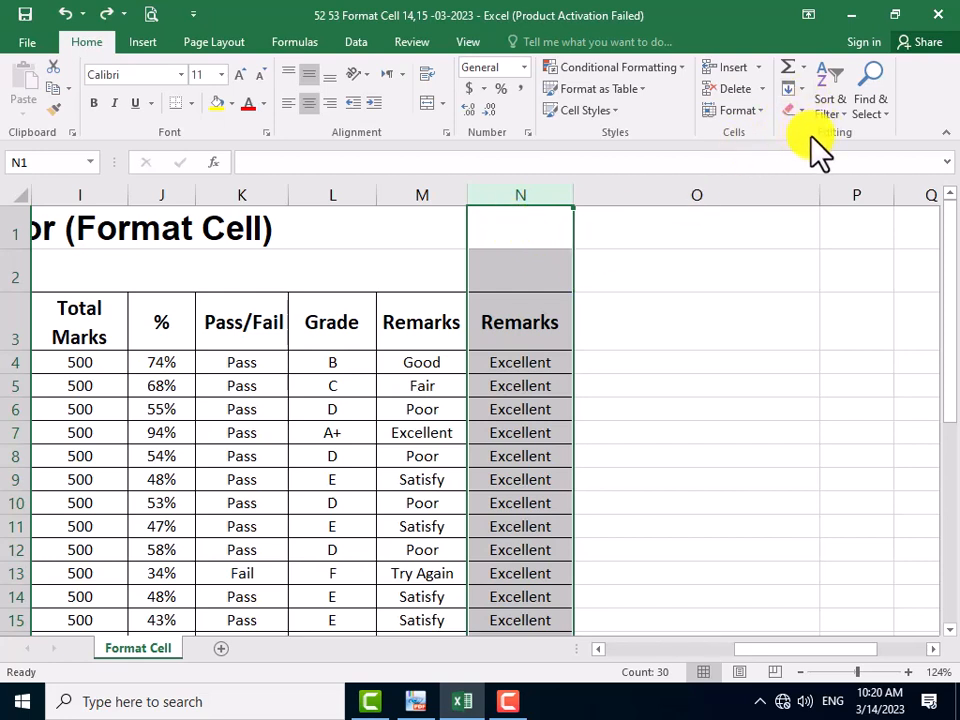
{"action": "left_click", "coordinate": [803, 110]}
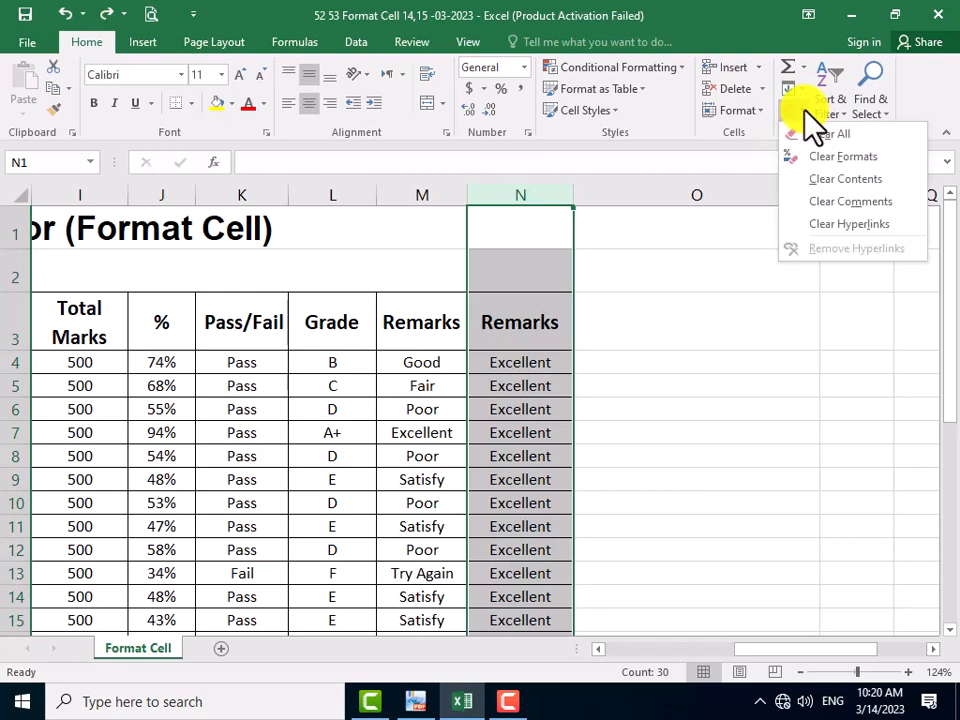
{"action": "left_click", "coordinate": [846, 180]}
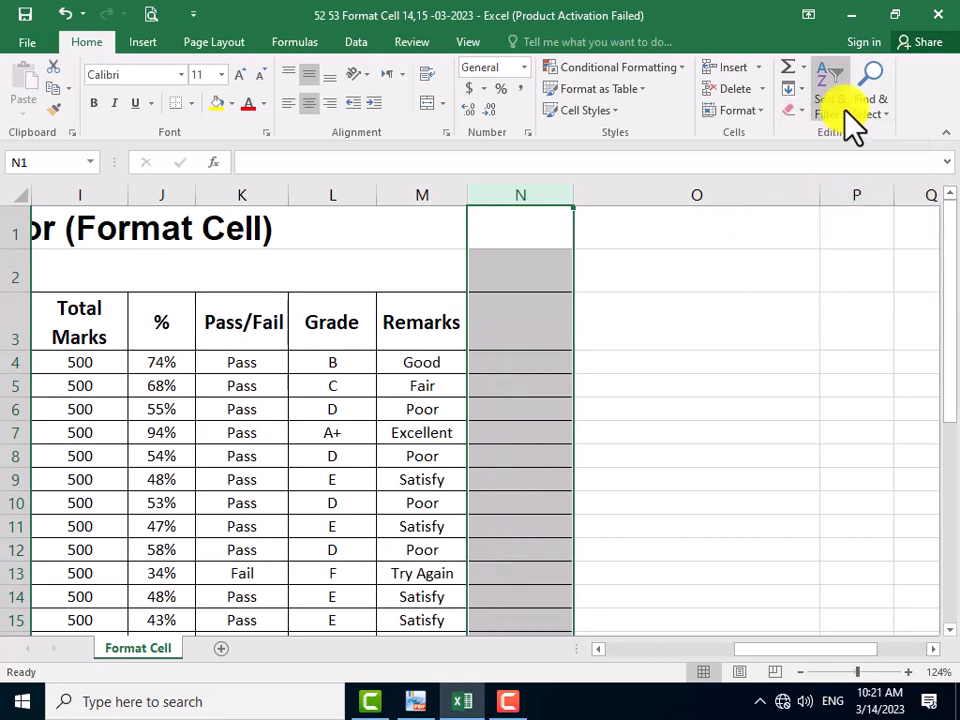
- Strip the leftover borders and formatting from column N with Clear All, and select cell N5
{"action": "left_click", "coordinate": [798, 110]}
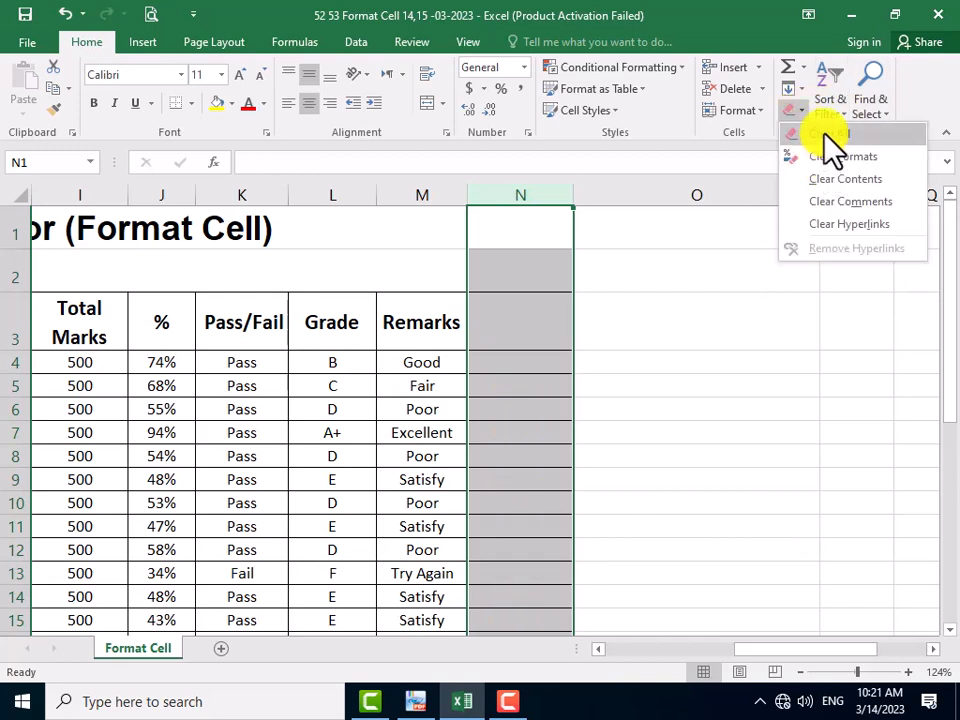
{"action": "left_click", "coordinate": [829, 134]}
{"action": "left_click", "coordinate": [505, 387]}
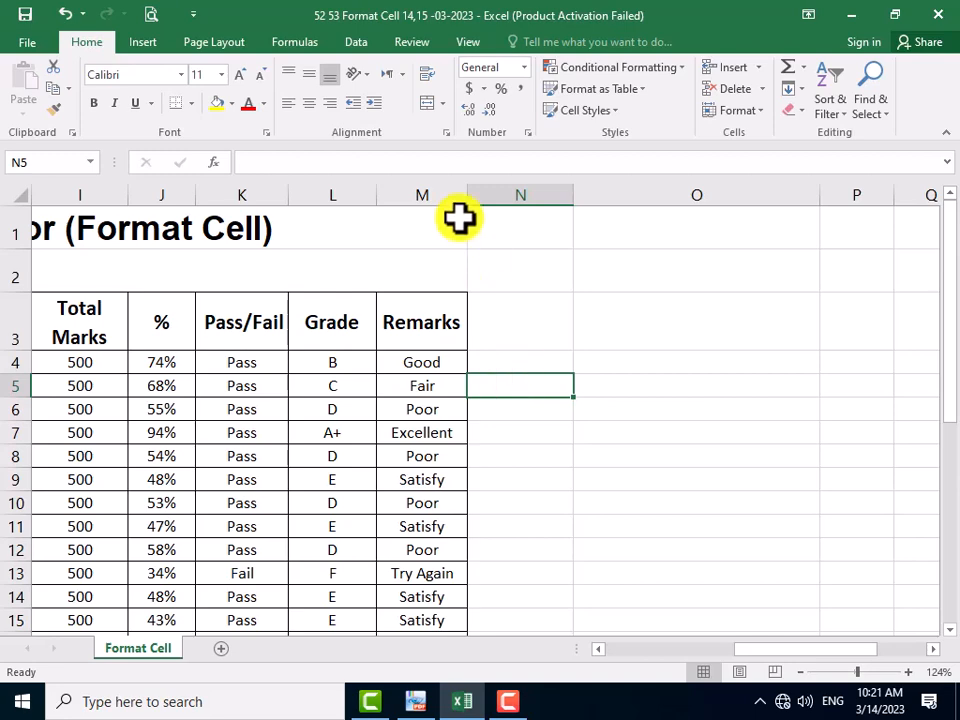
- Check the result sheet in the print preview and return to the worksheet
{"action": "left_click", "coordinate": [150, 14]}
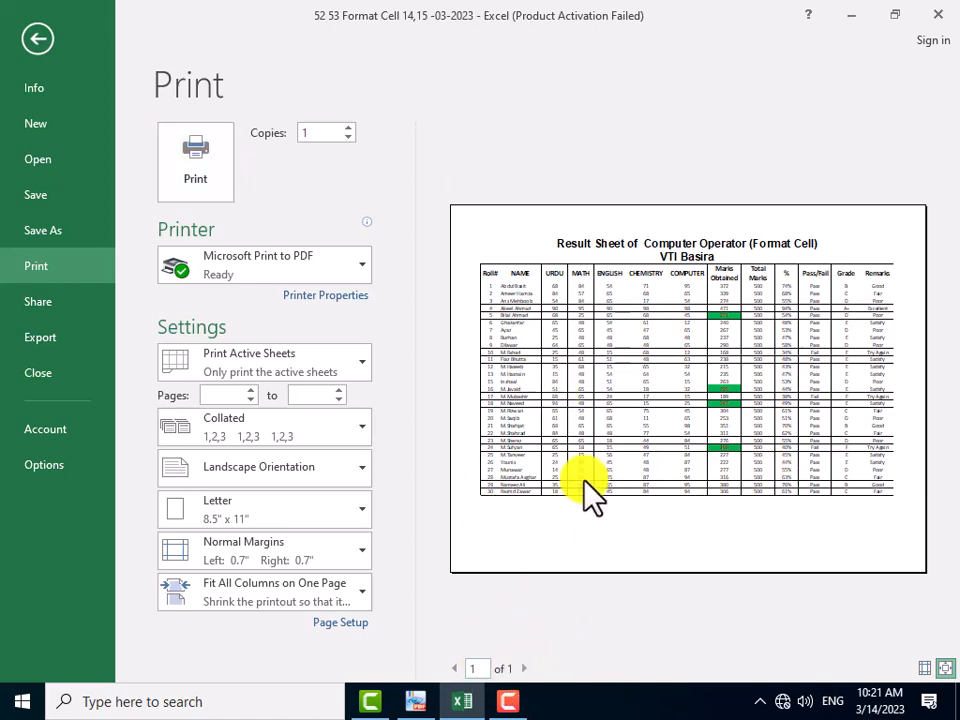
{"action": "key", "text": "Escape"}
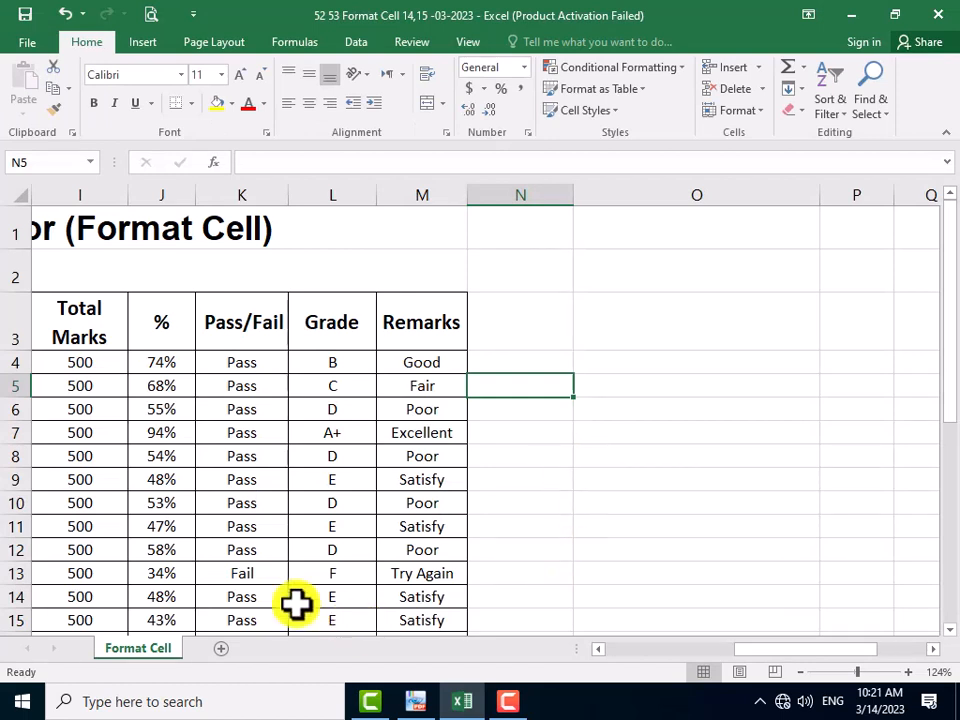
- Review the result table from the Roll# and NAME columns down to the last student and across to the Remarks formula in M4
{"action": "left_click", "coordinate": [594, 648]}
{"action": "left_click", "coordinate": [594, 648]}
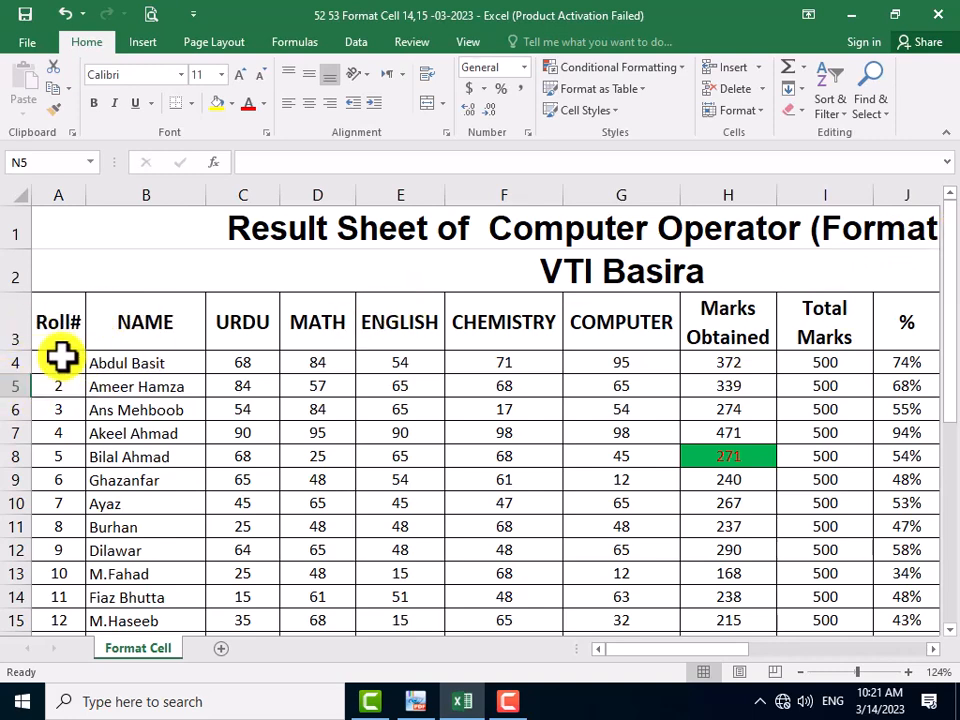
{"action": "left_click_drag", "start_coordinate": [62, 190], "coordinate": [152, 188]}
{"action": "left_click", "coordinate": [150, 190]}
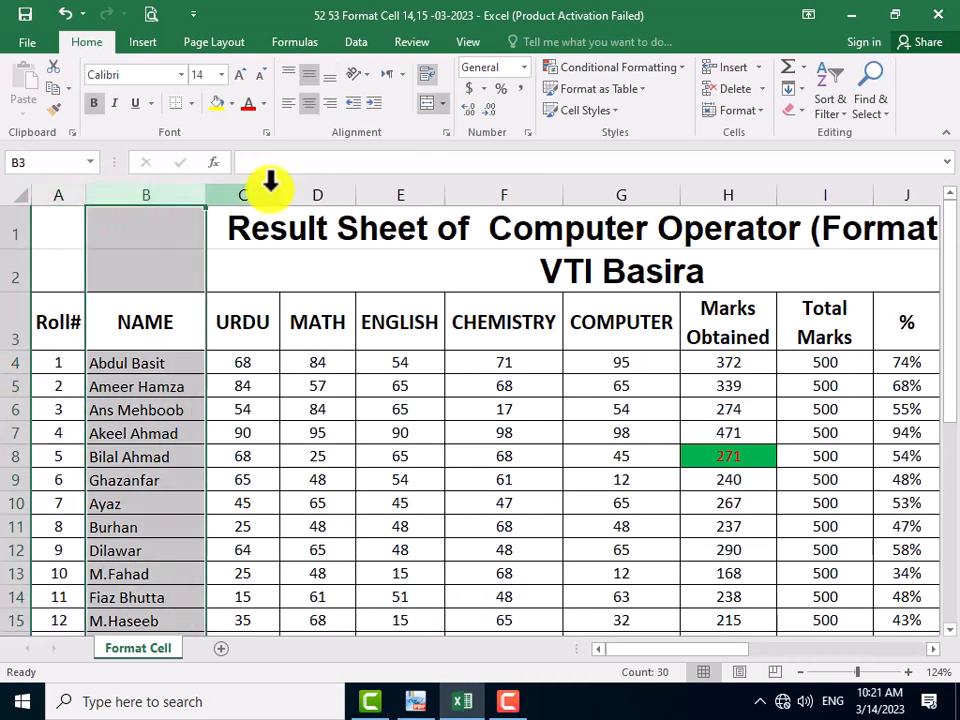
{"action": "left_click", "coordinate": [60, 190]}
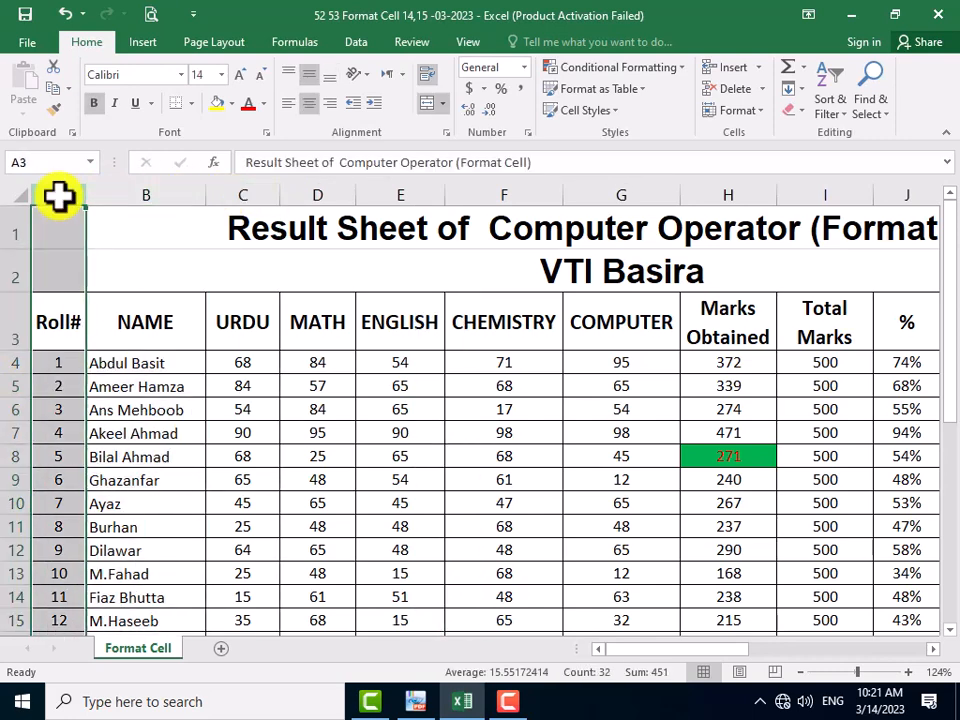
{"action": "left_click", "coordinate": [142, 199]}
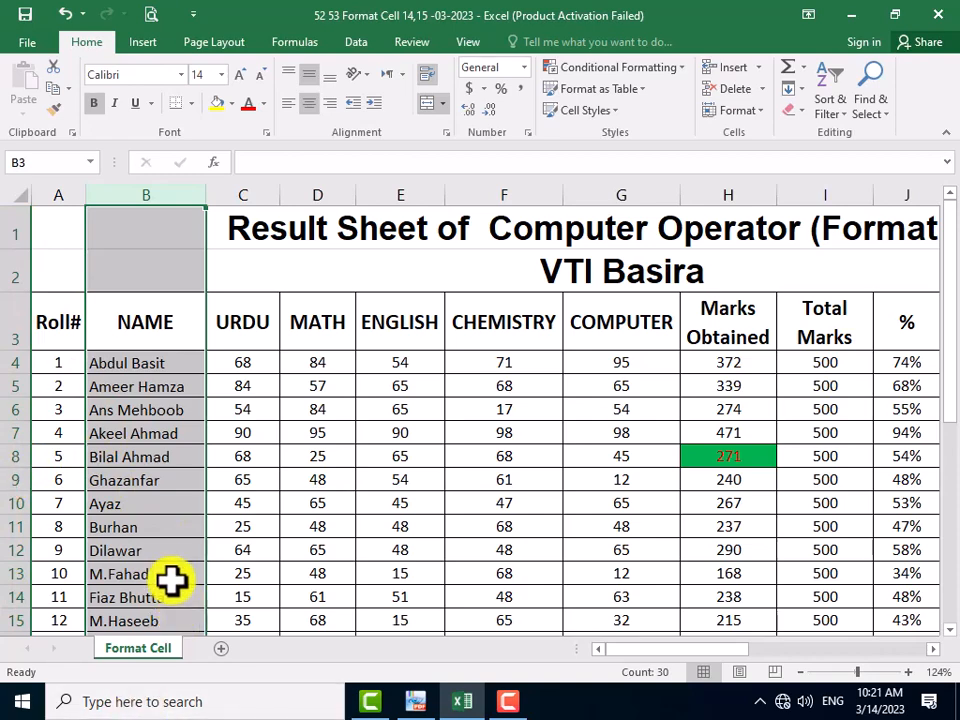
{"action": "scroll", "coordinate": [184, 592], "scroll_direction": "down", "scroll_amount": 4}
{"action": "scroll", "coordinate": [184, 592], "scroll_direction": "down", "scroll_amount": 3}
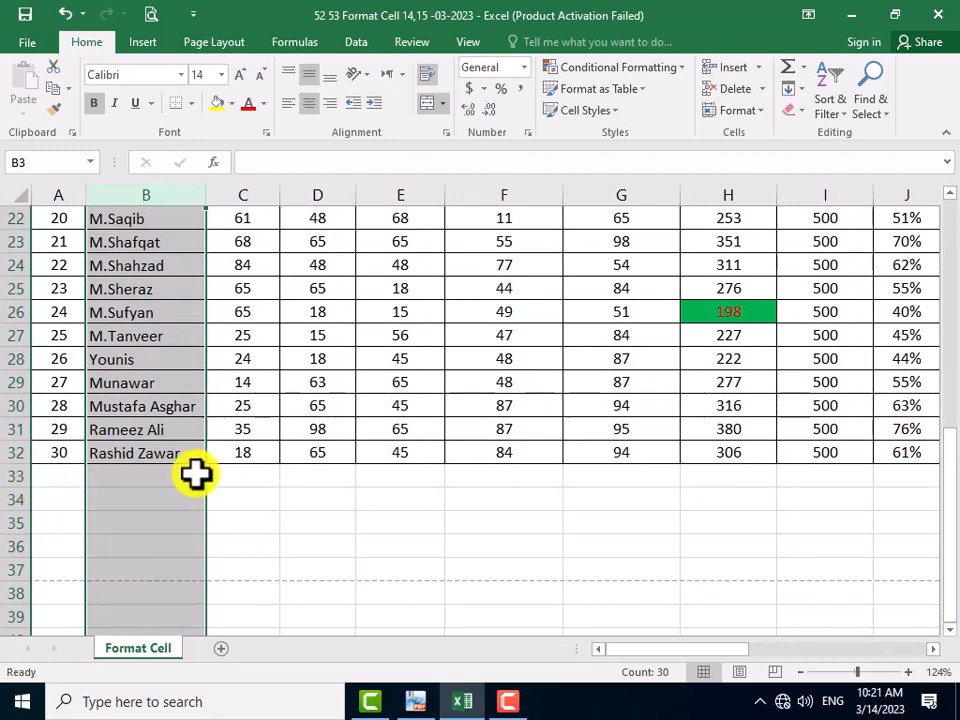
{"action": "scroll", "coordinate": [930, 515], "scroll_direction": "up", "scroll_amount": 3}
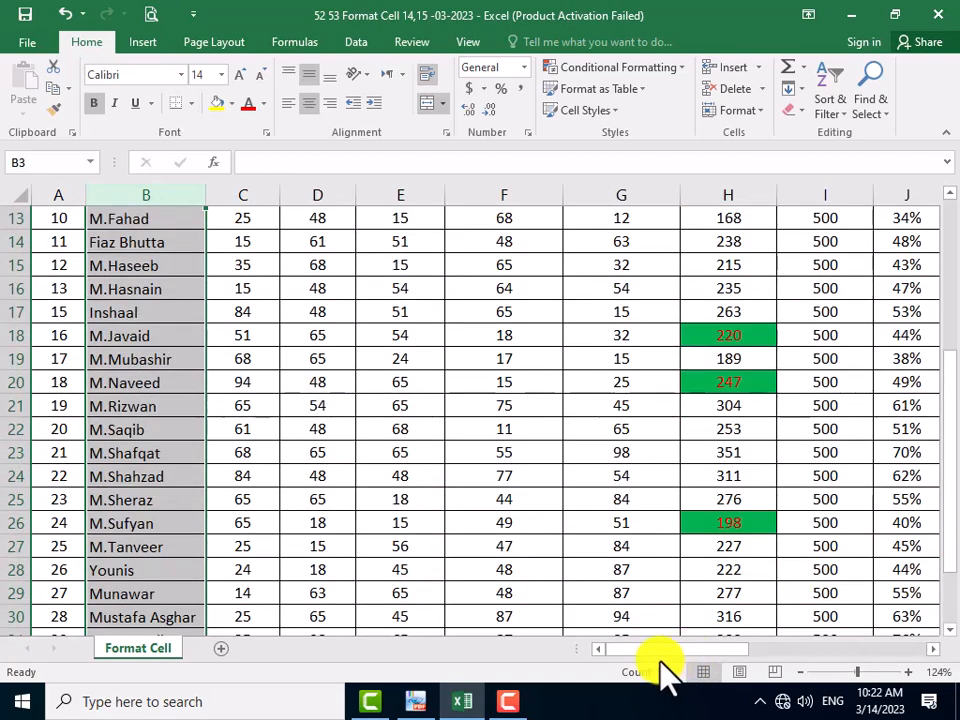
{"action": "left_click_drag", "start_coordinate": [654, 652], "coordinate": [771, 632]}
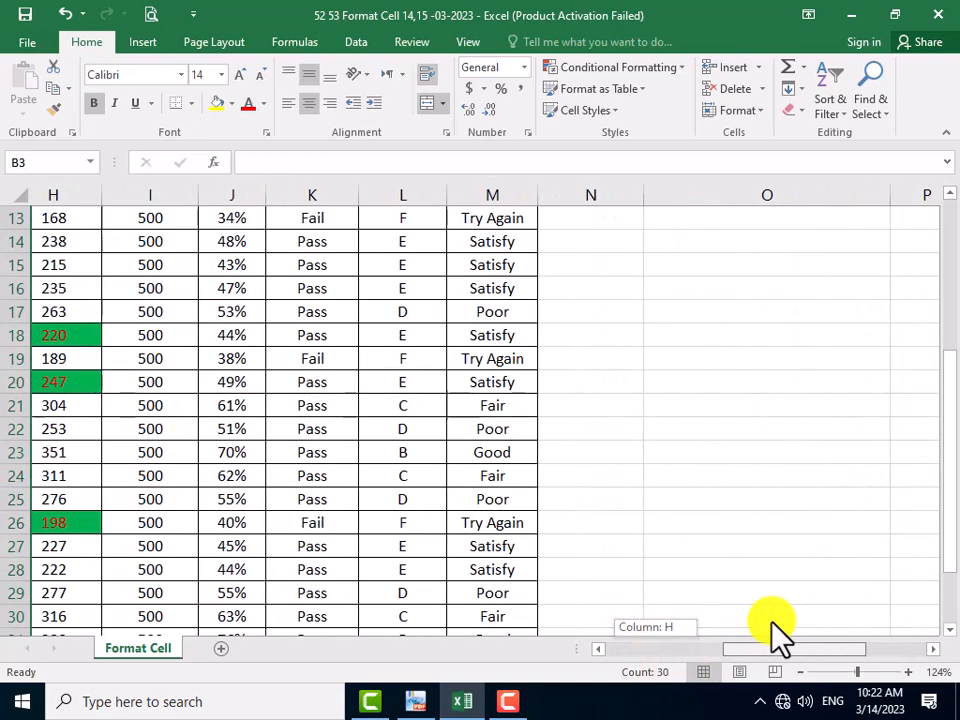
{"action": "scroll", "coordinate": [504, 285], "scroll_direction": "up", "scroll_amount": 4}
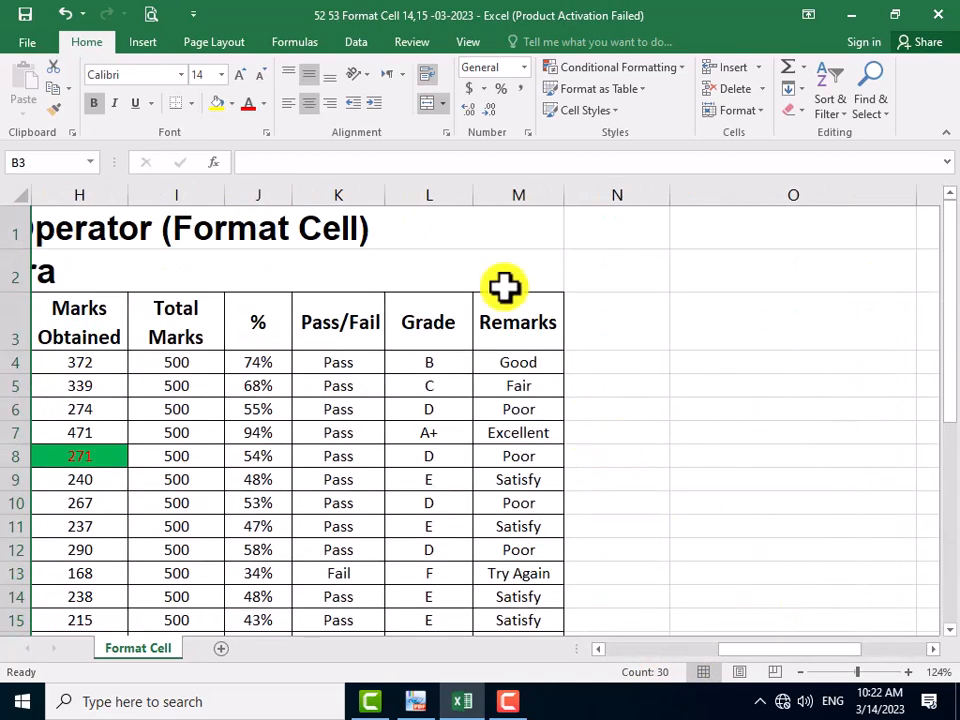
{"action": "left_click", "coordinate": [518, 366]}
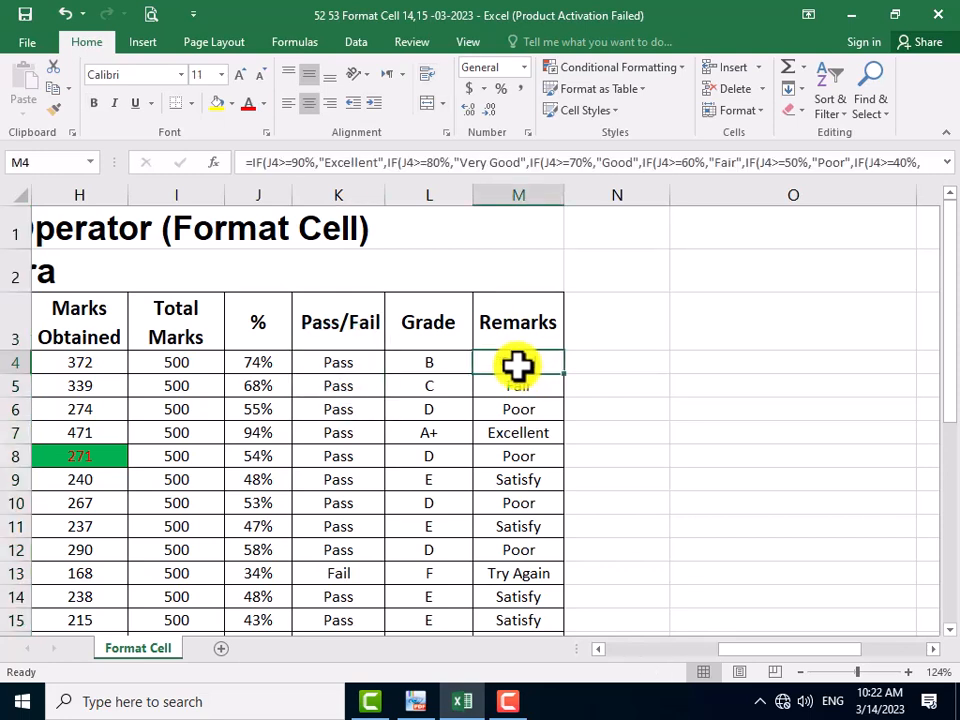